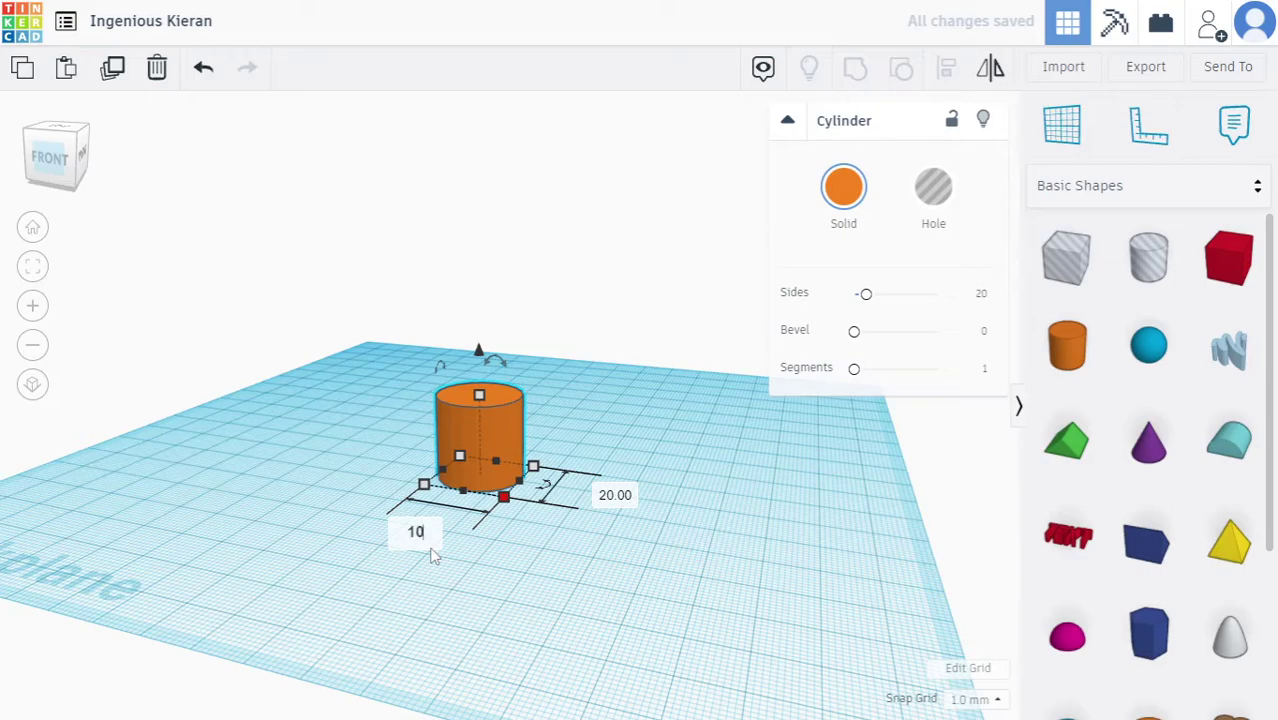
Resize the cylinder to 10 mm in length and width and 5 mm in height.
{"action": "key", "text": "Tab"}
{"action": "type", "text": "10"}
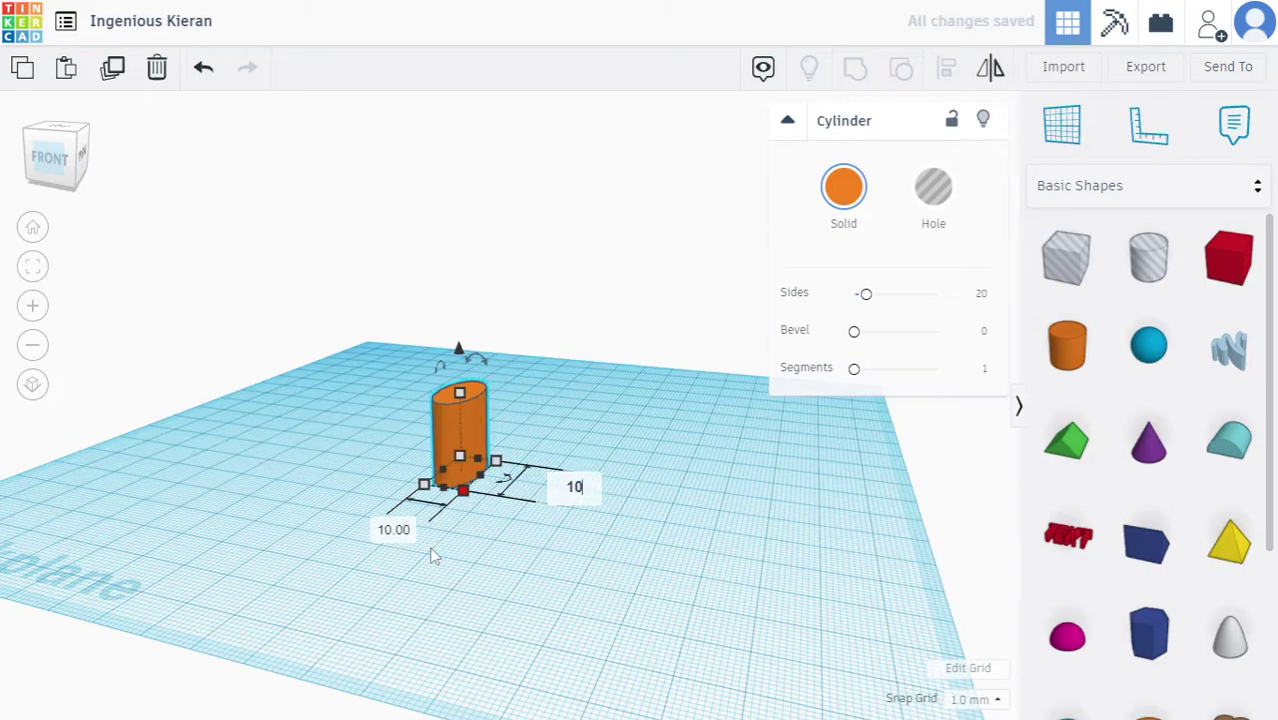
{"action": "key", "text": "Return"}
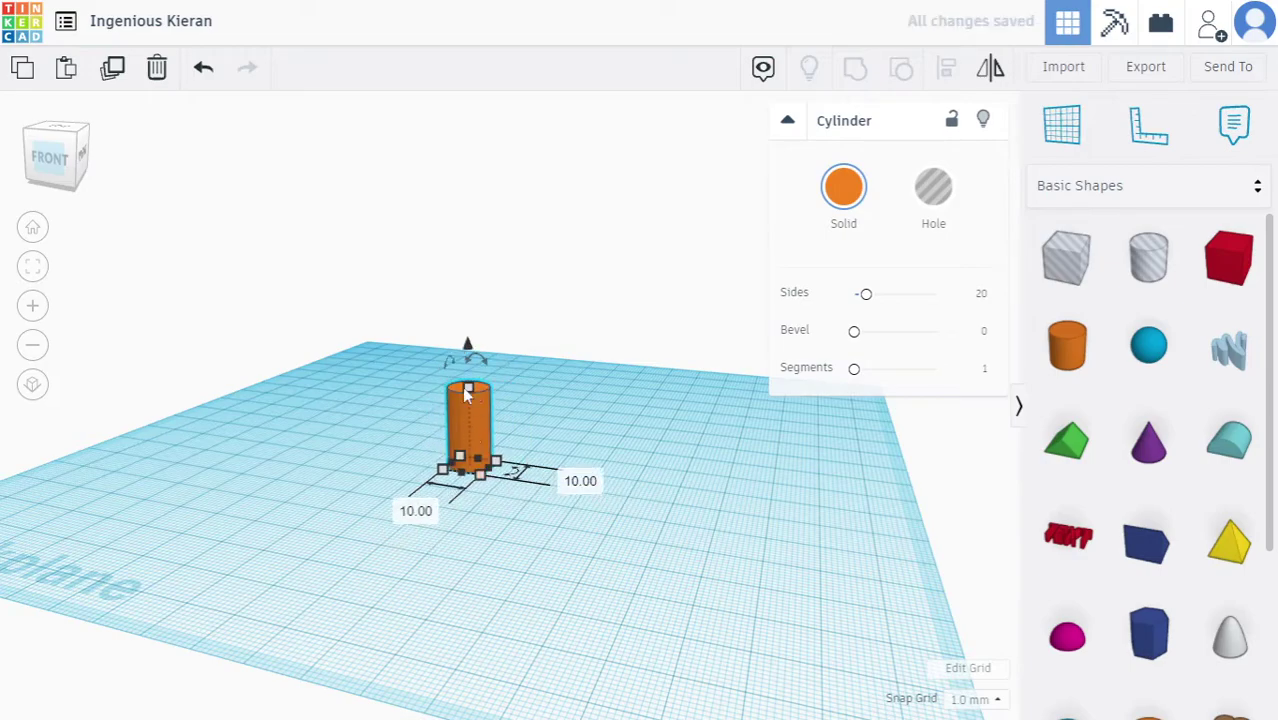
{"action": "left_click", "coordinate": [470, 393]}
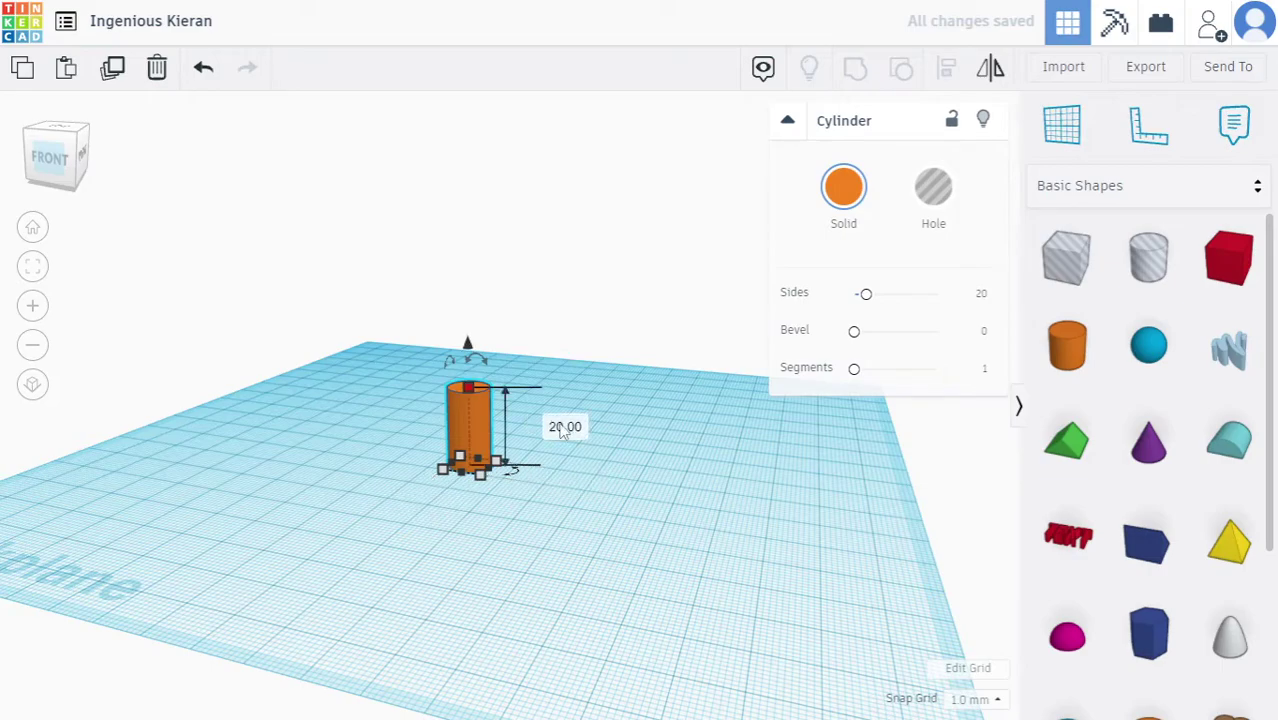
{"action": "key", "text": "Tab"}
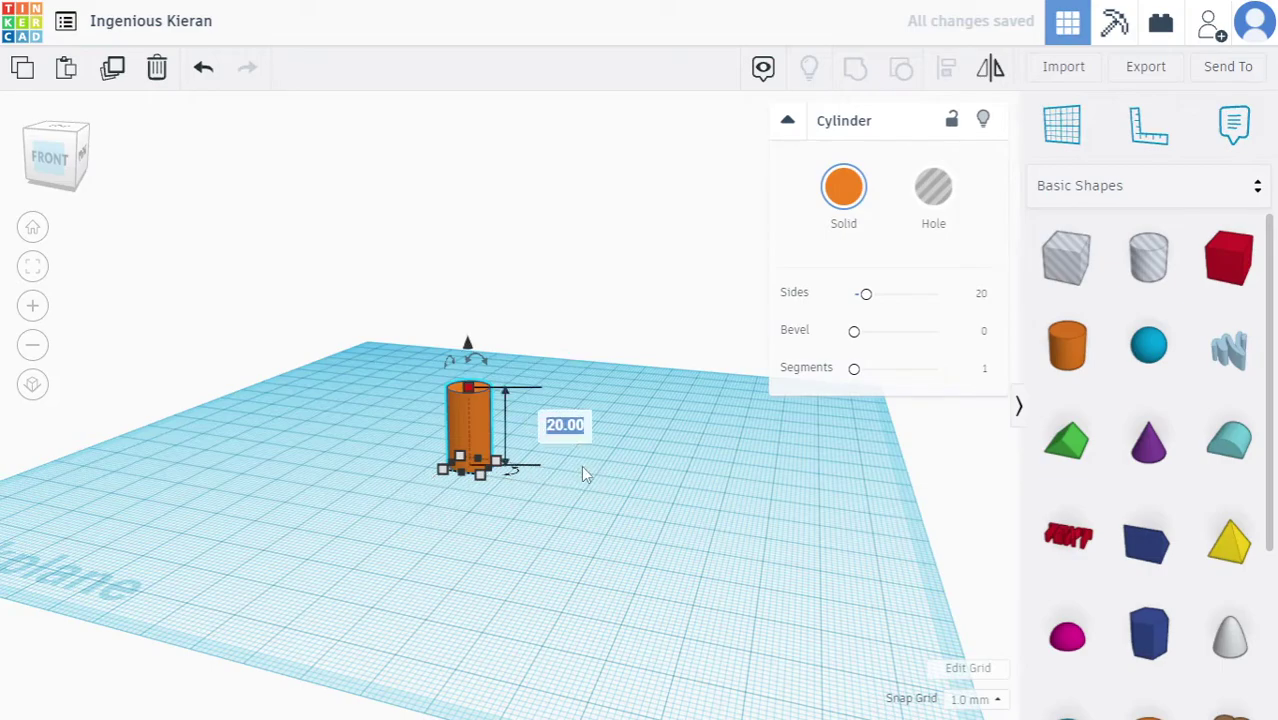
{"action": "type", "text": "5"}
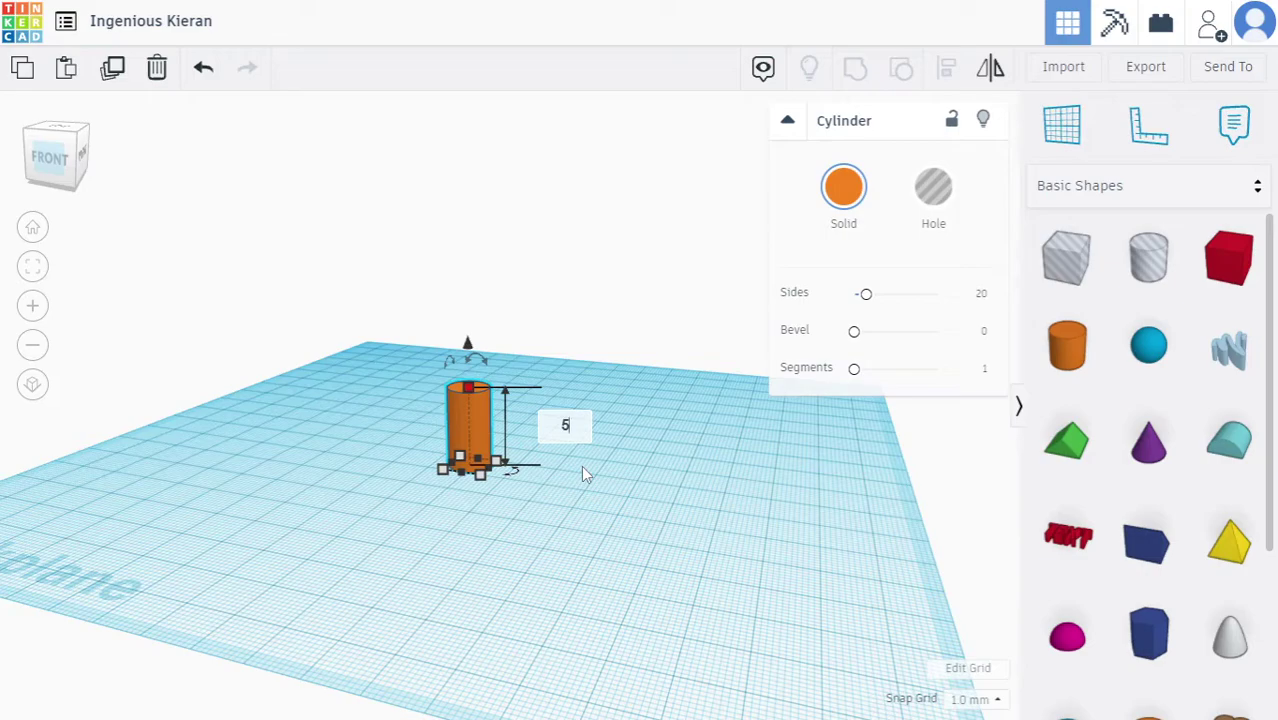
{"action": "key", "text": "Return"}
Add a sphere to the workplane beside the cylinder and set its length, width and height to 8 mm.
{"action": "left_click_drag", "start_coordinate": [1148, 350], "coordinate": [698, 524]}
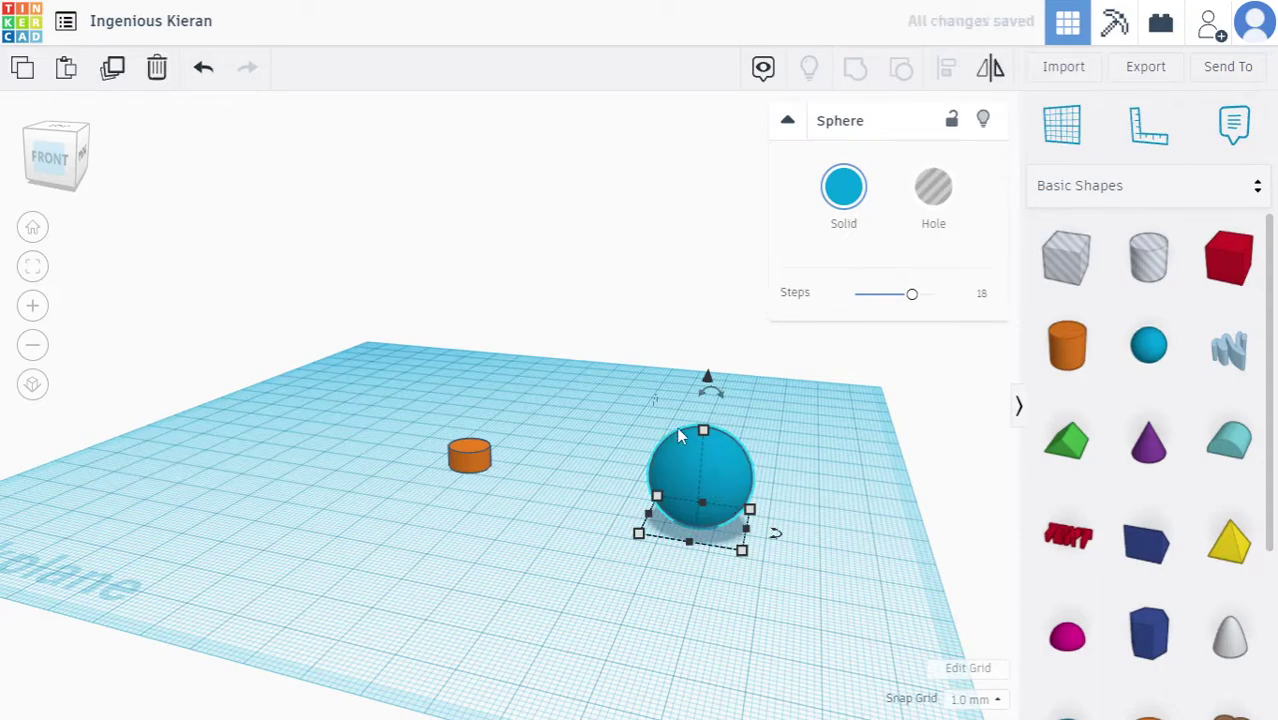
{"action": "mouse_move", "coordinate": [741, 550]}
{"action": "left_click", "coordinate": [660, 594]}
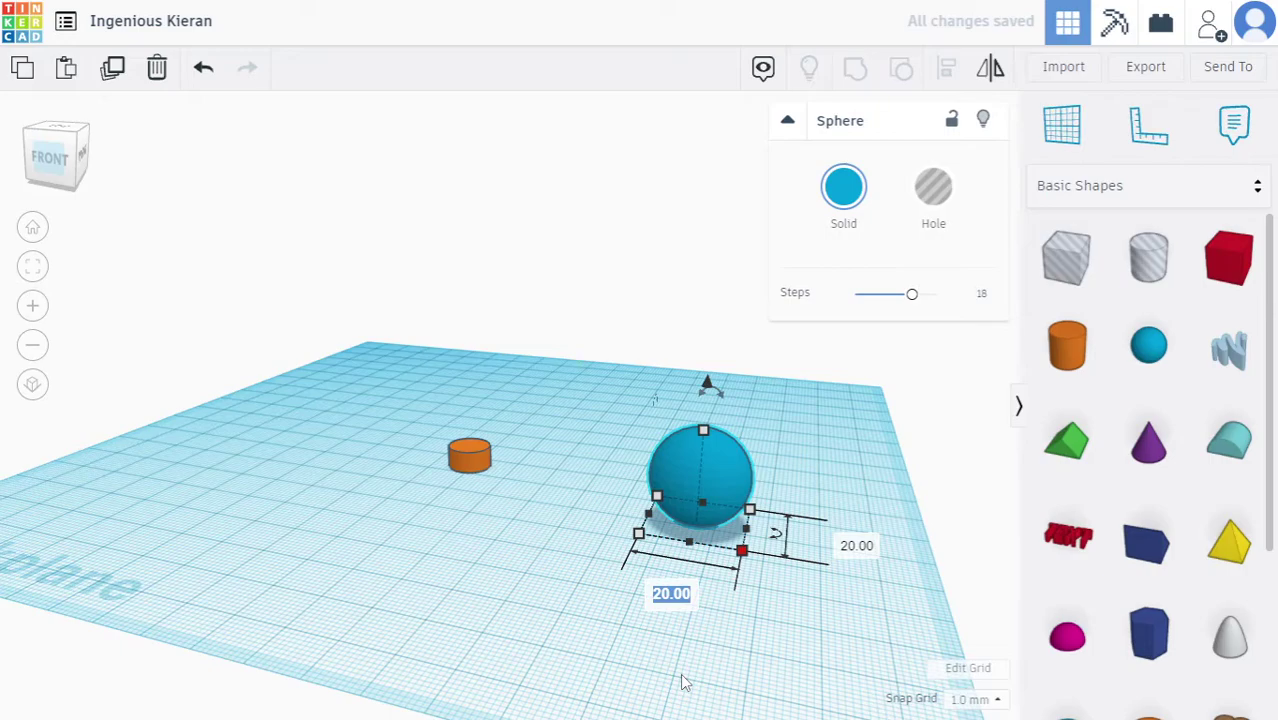
{"action": "type", "text": "8"}
{"action": "key", "text": "Tab"}
{"action": "type", "text": "8"}
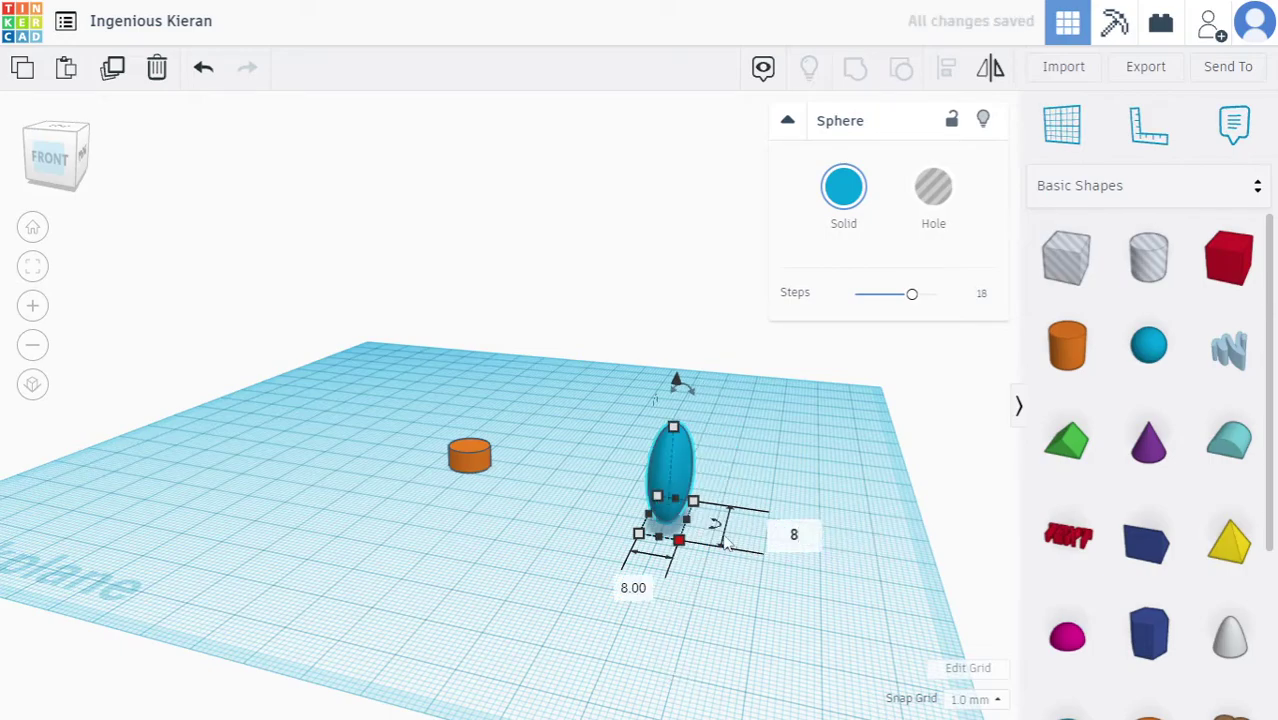
{"action": "key", "text": "Return"}
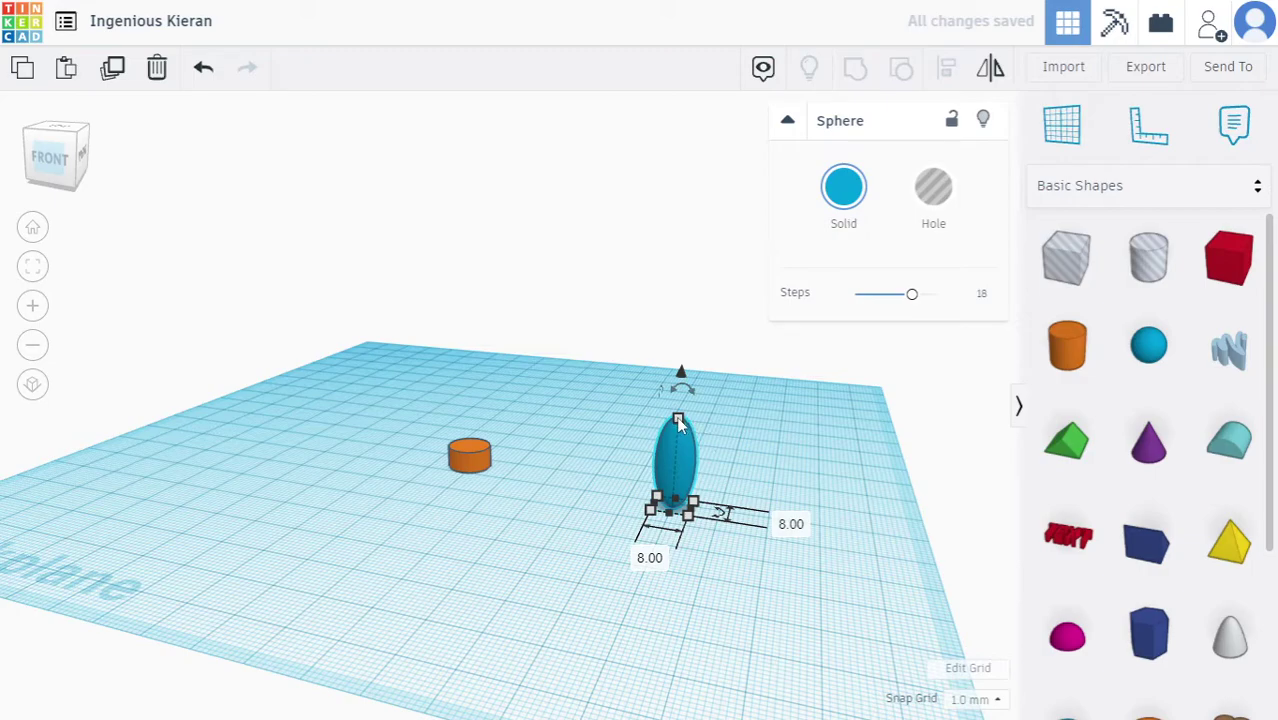
{"action": "left_click", "coordinate": [768, 461]}
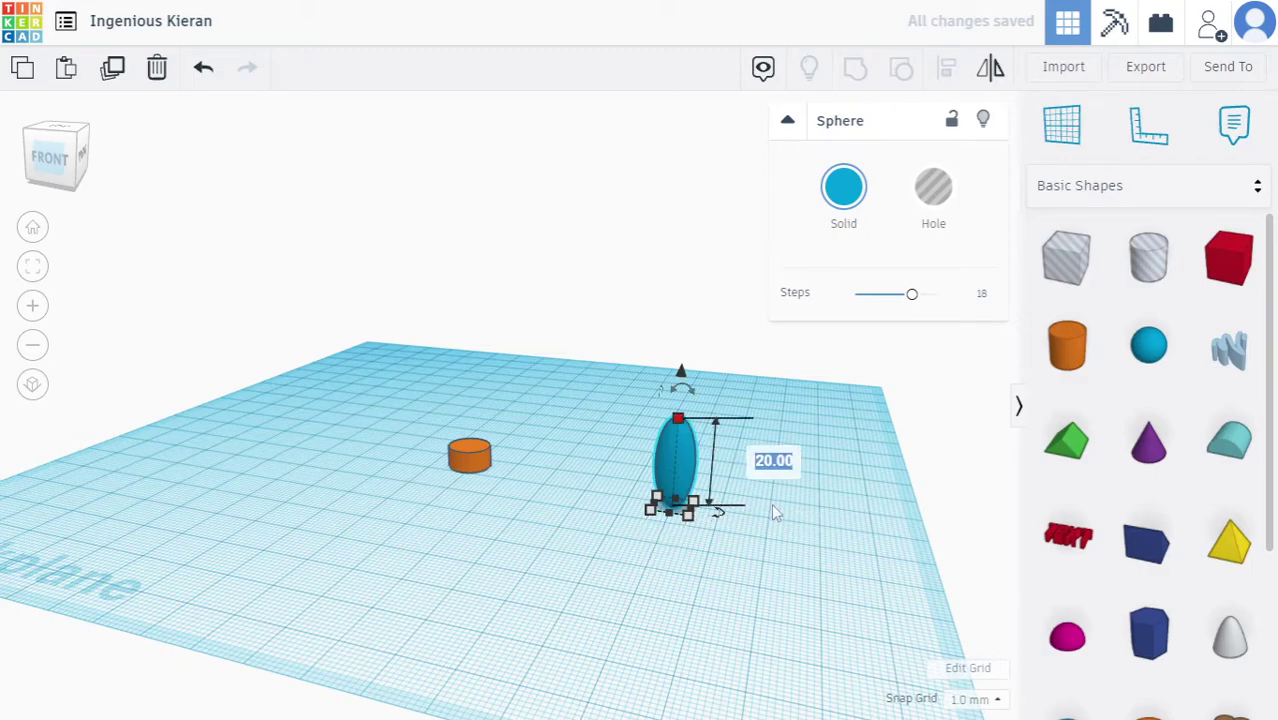
{"action": "type", "text": "8"}
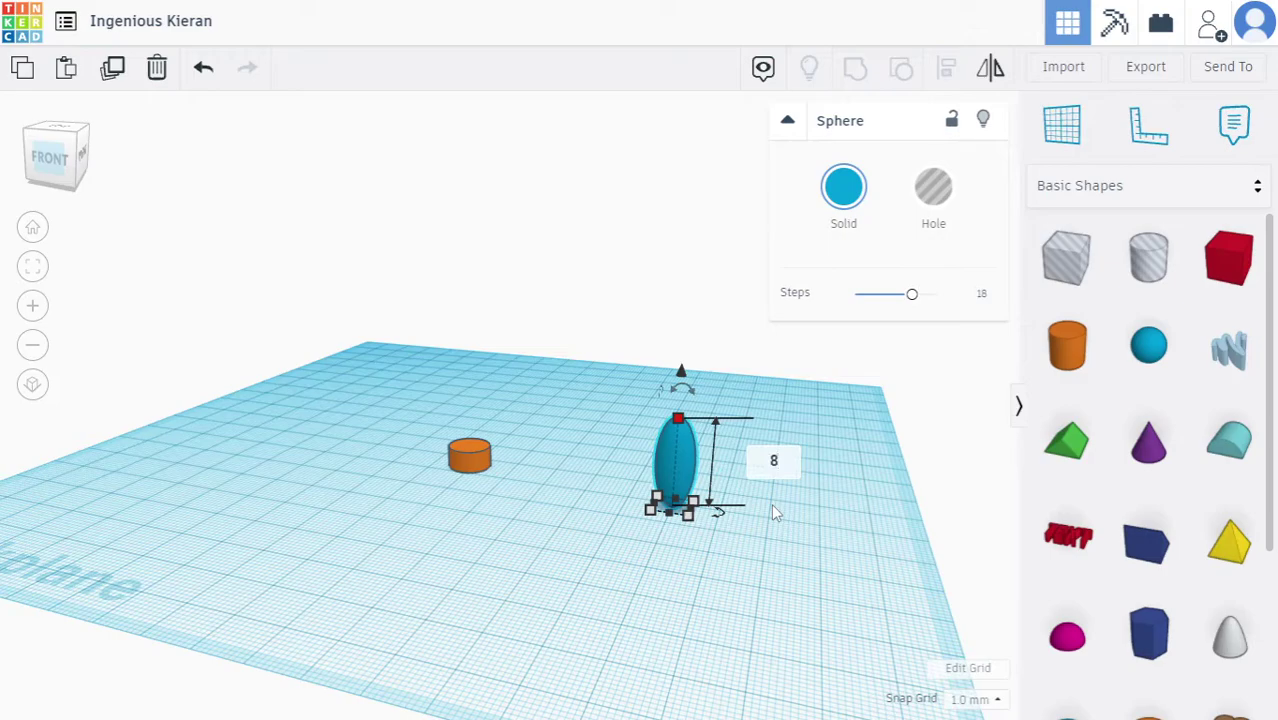
{"action": "key", "text": "Return"}
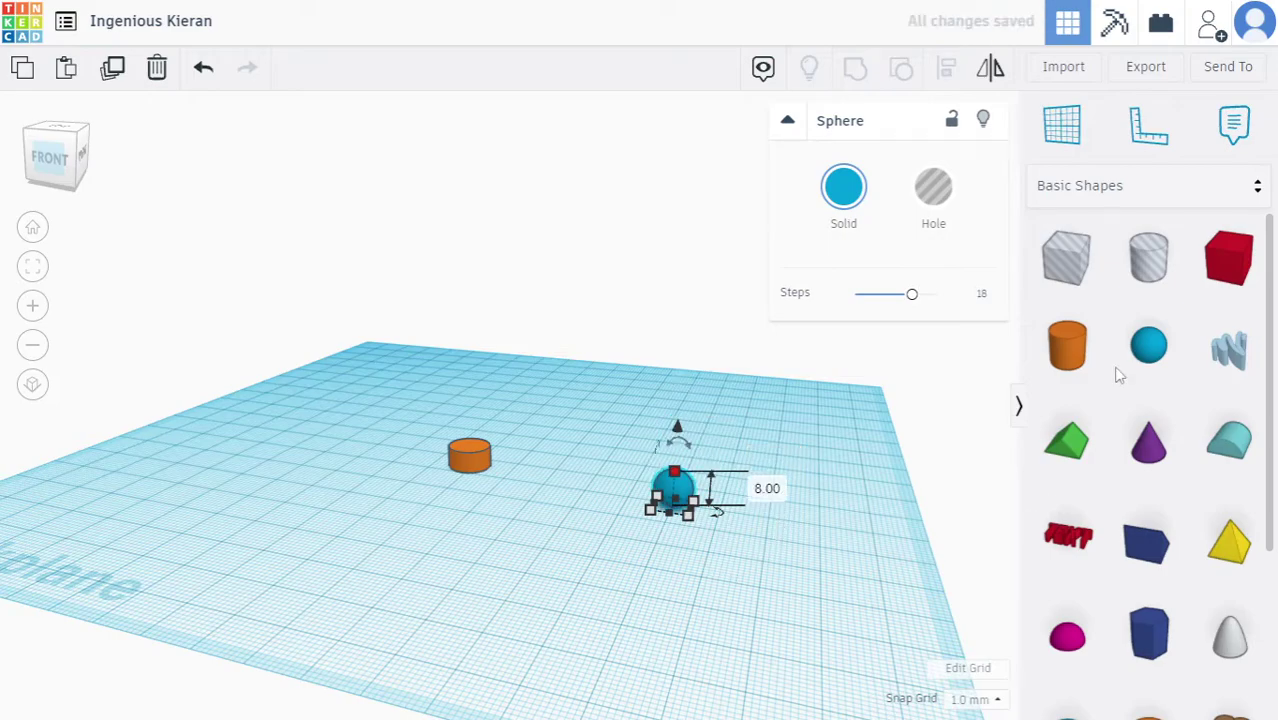
Place a second cylinder between the short cylinder and the sphere, with a 3 by 3 mm base.
{"action": "left_click", "coordinate": [1085, 360]}
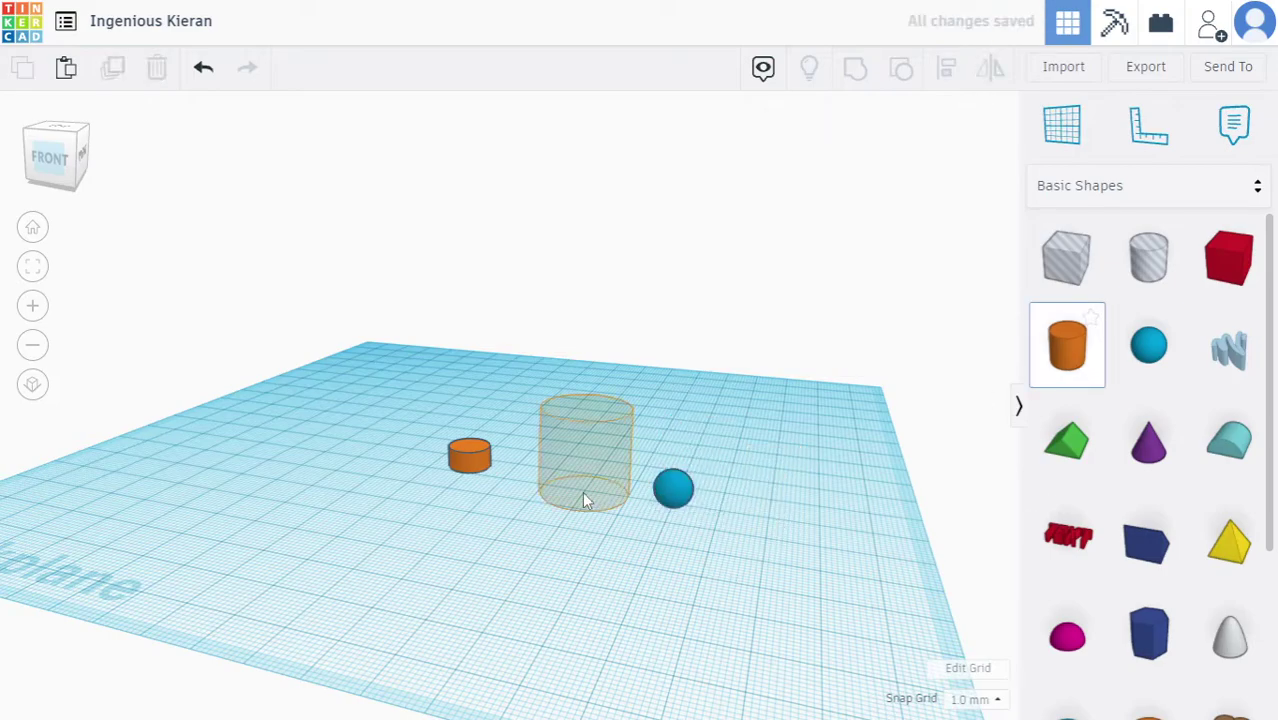
{"action": "left_click", "coordinate": [574, 494]}
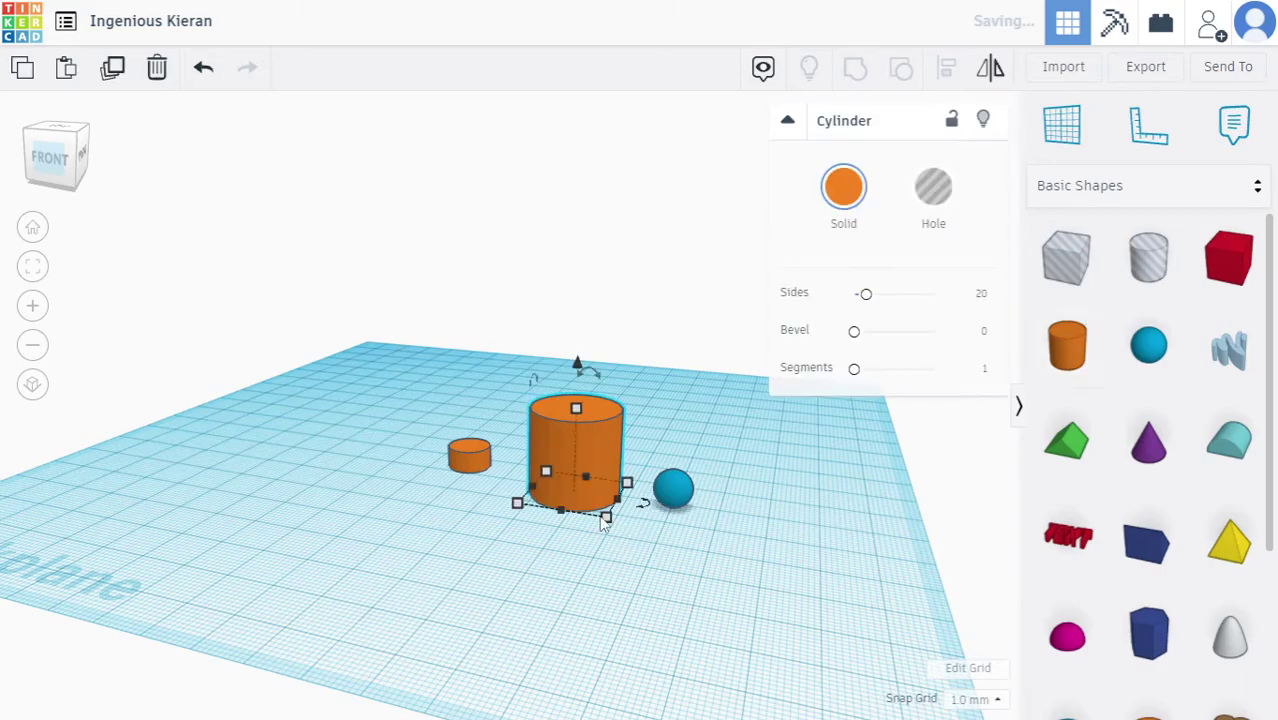
{"action": "mouse_move", "coordinate": [605, 517]}
{"action": "left_click", "coordinate": [527, 557]}
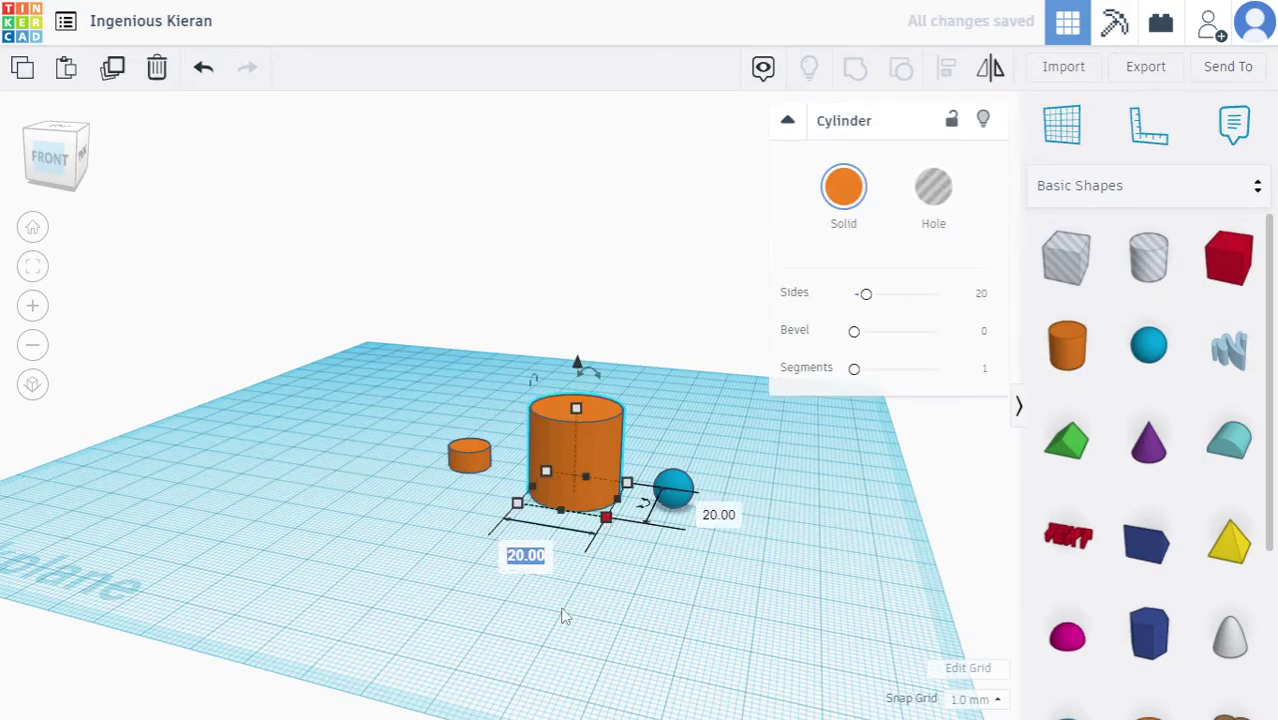
{"action": "type", "text": "3"}
{"action": "key", "text": "Tab"}
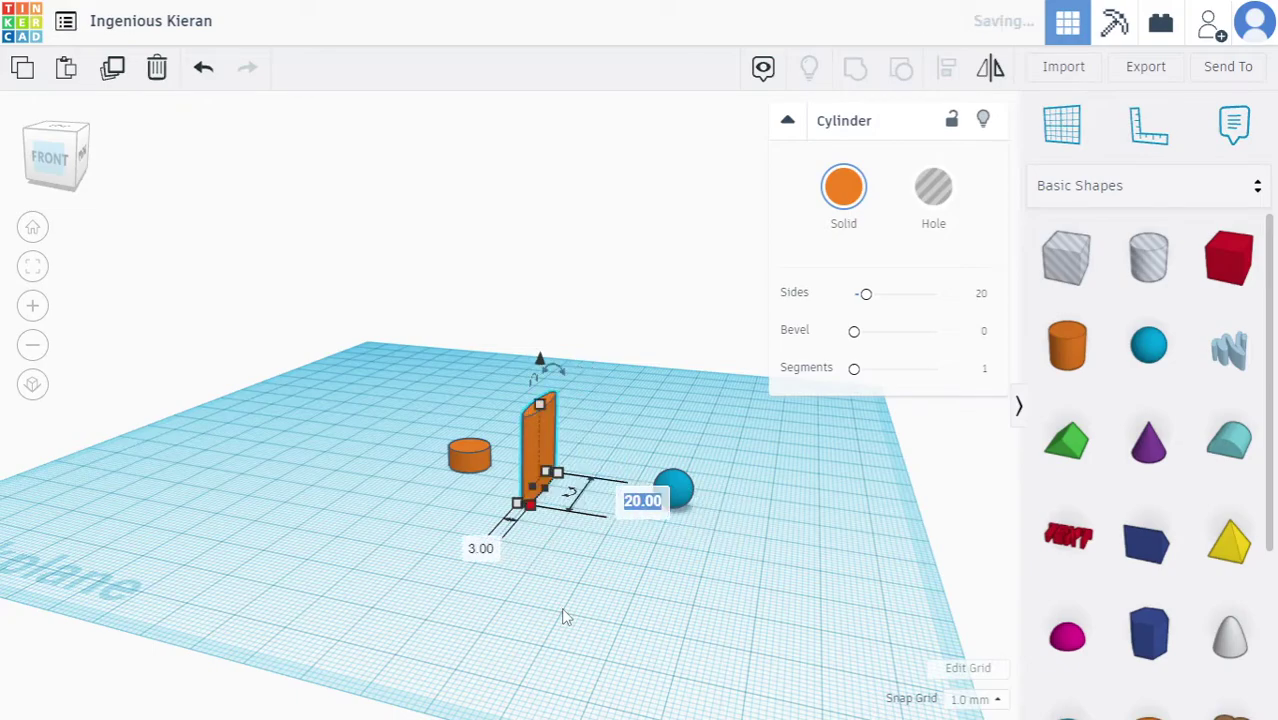
{"action": "type", "text": "3"}
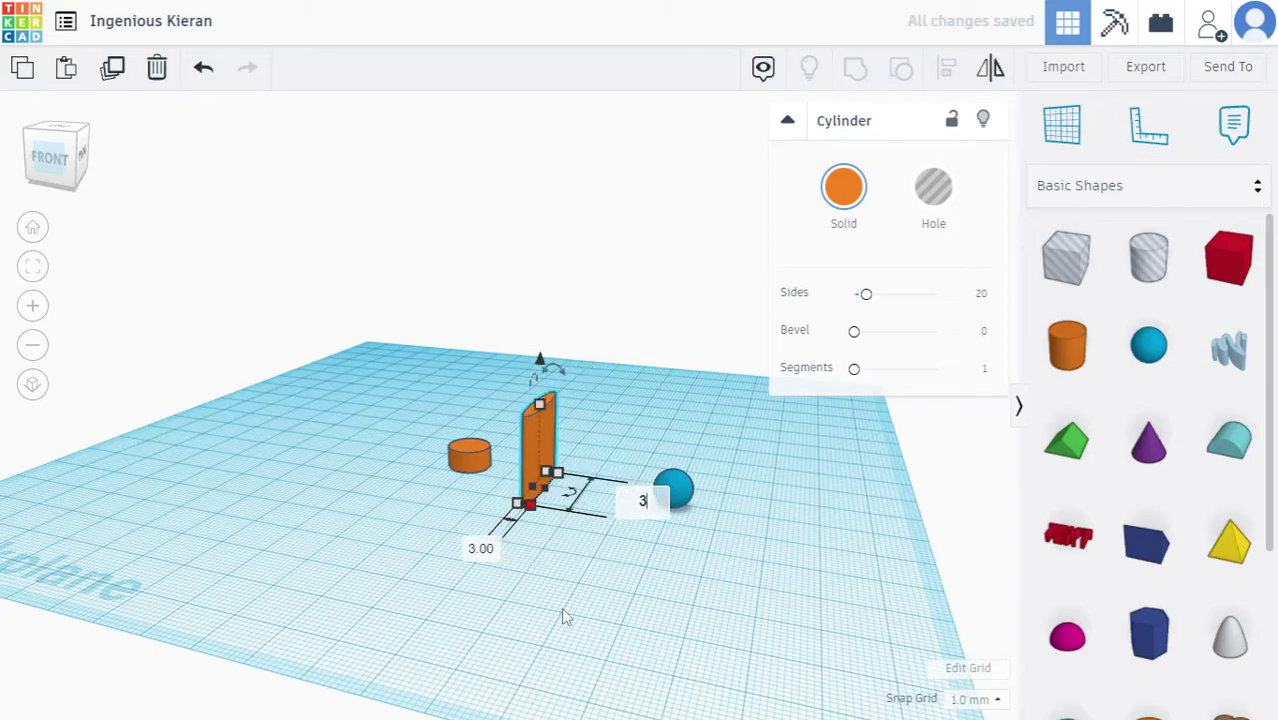
{"action": "key", "text": "Return"}
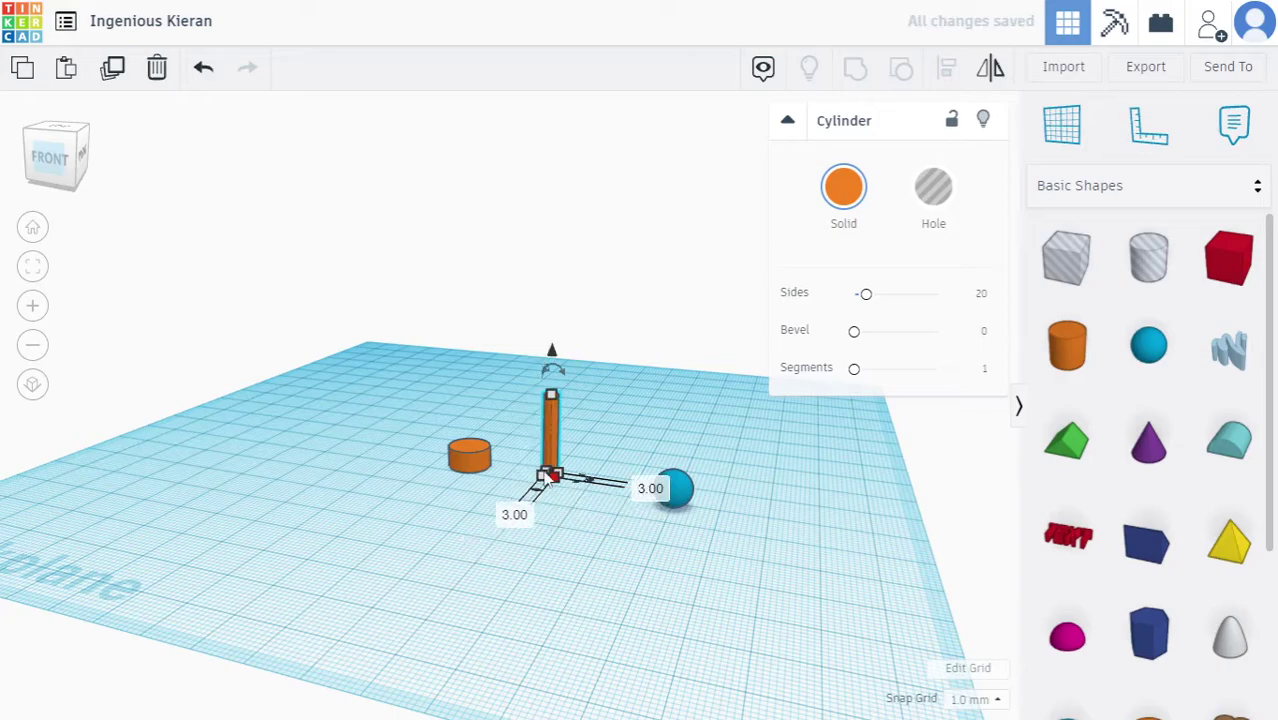
Set the thin cylinder's height to 14 mm and deselect it.
{"action": "mouse_move", "coordinate": [551, 397]}
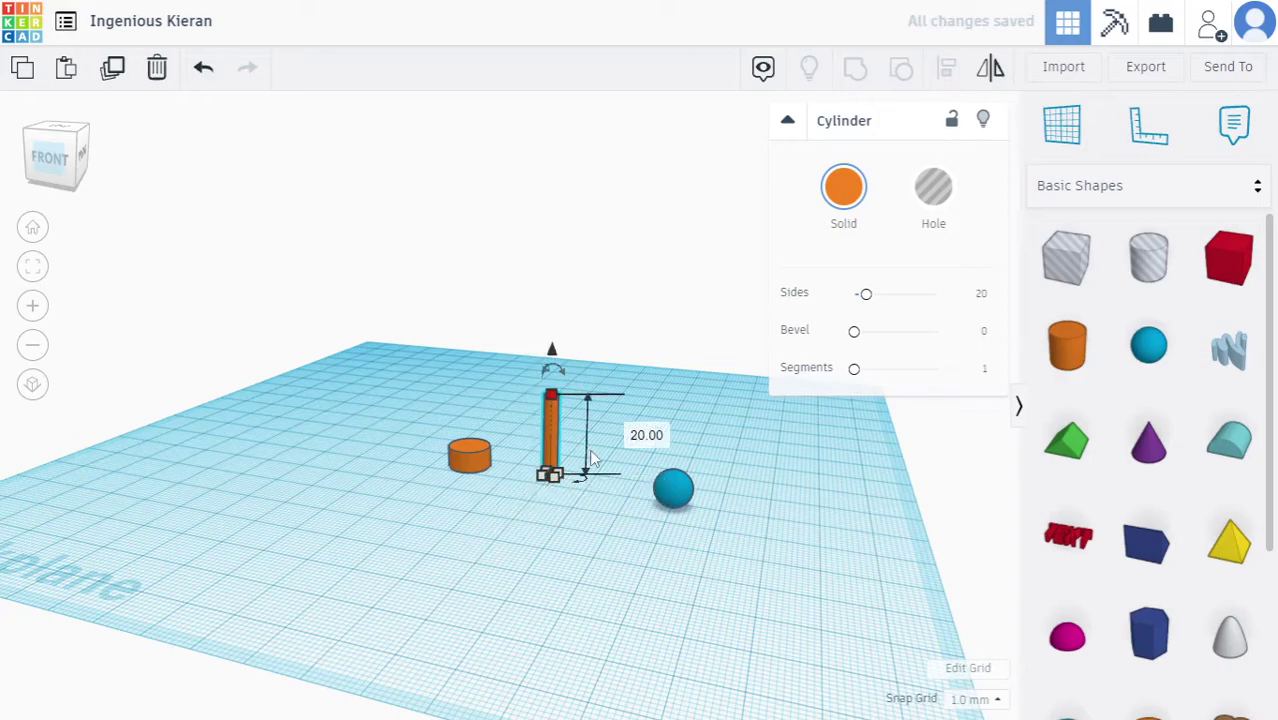
{"action": "left_click", "coordinate": [646, 436]}
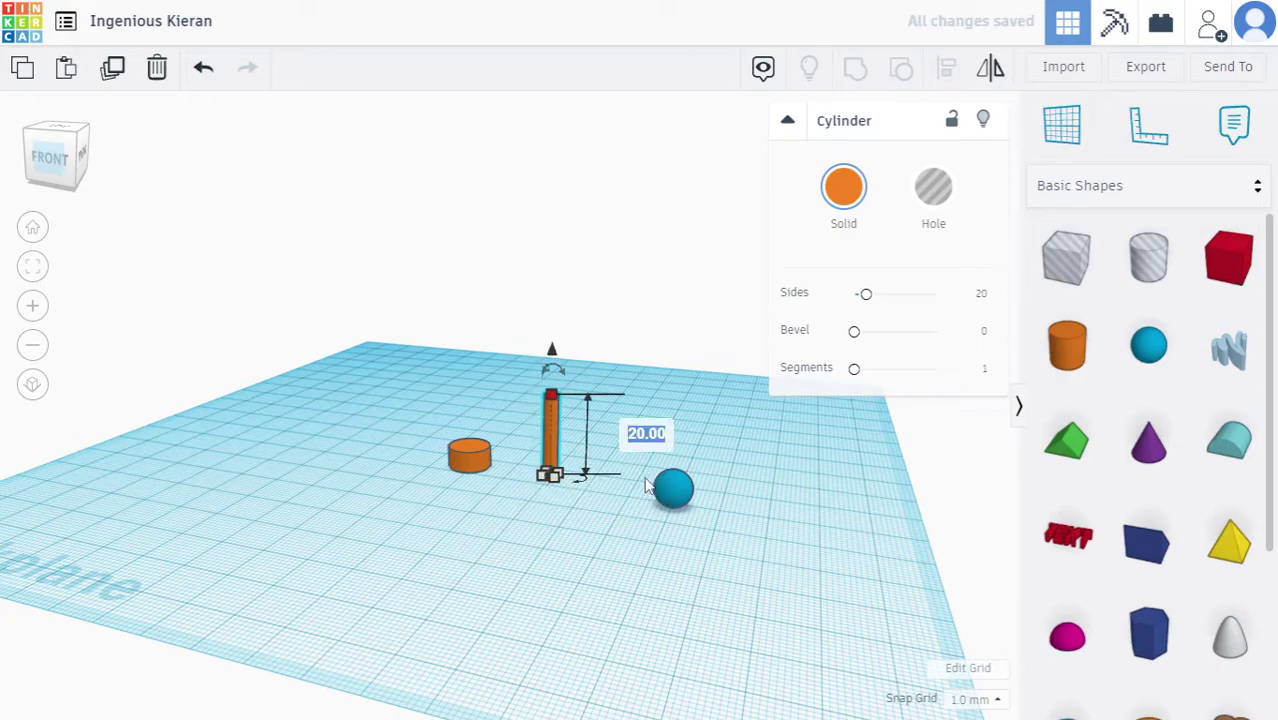
{"action": "type", "text": "15"}
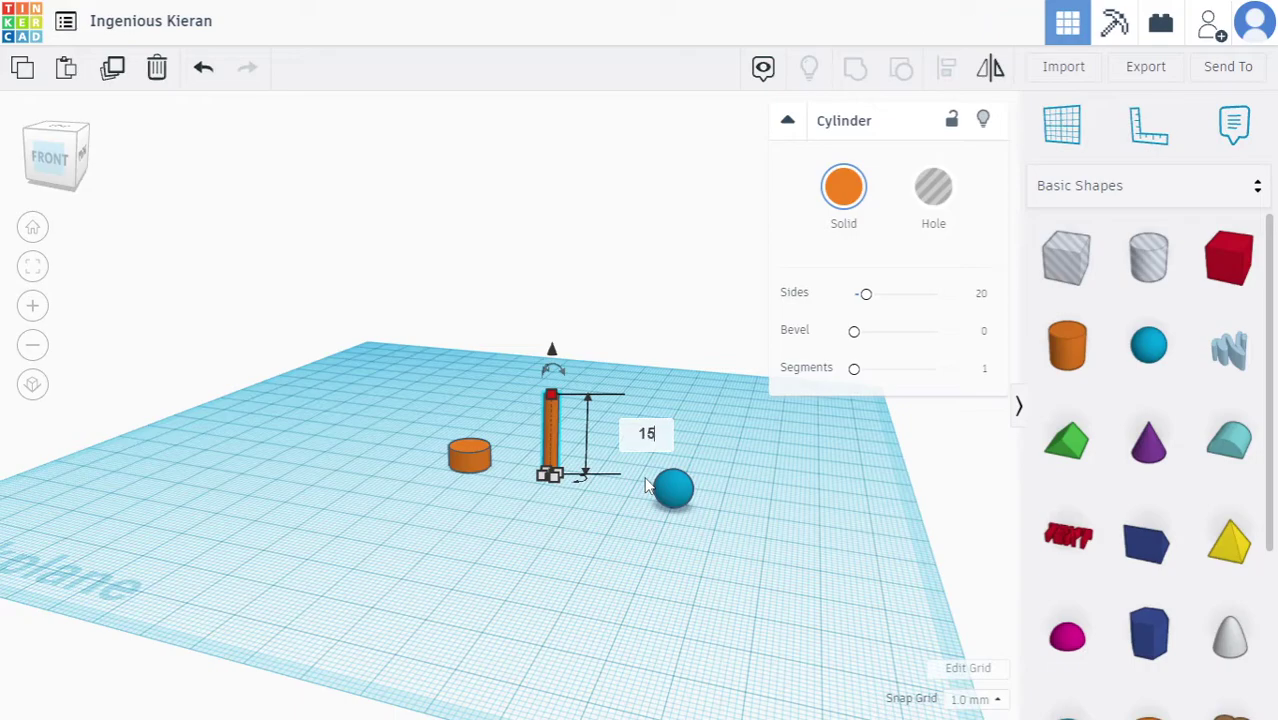
{"action": "type", "text": "4"}
{"action": "key", "text": "Return"}
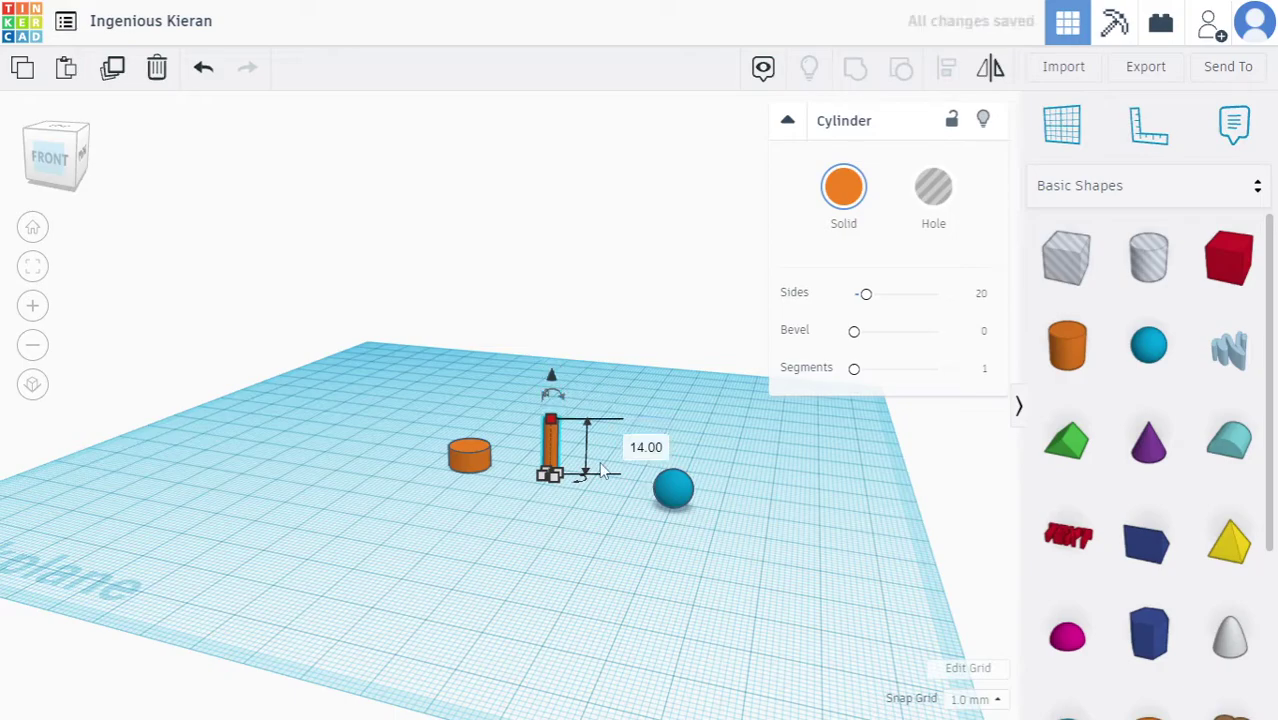
{"action": "left_click", "coordinate": [703, 462]}
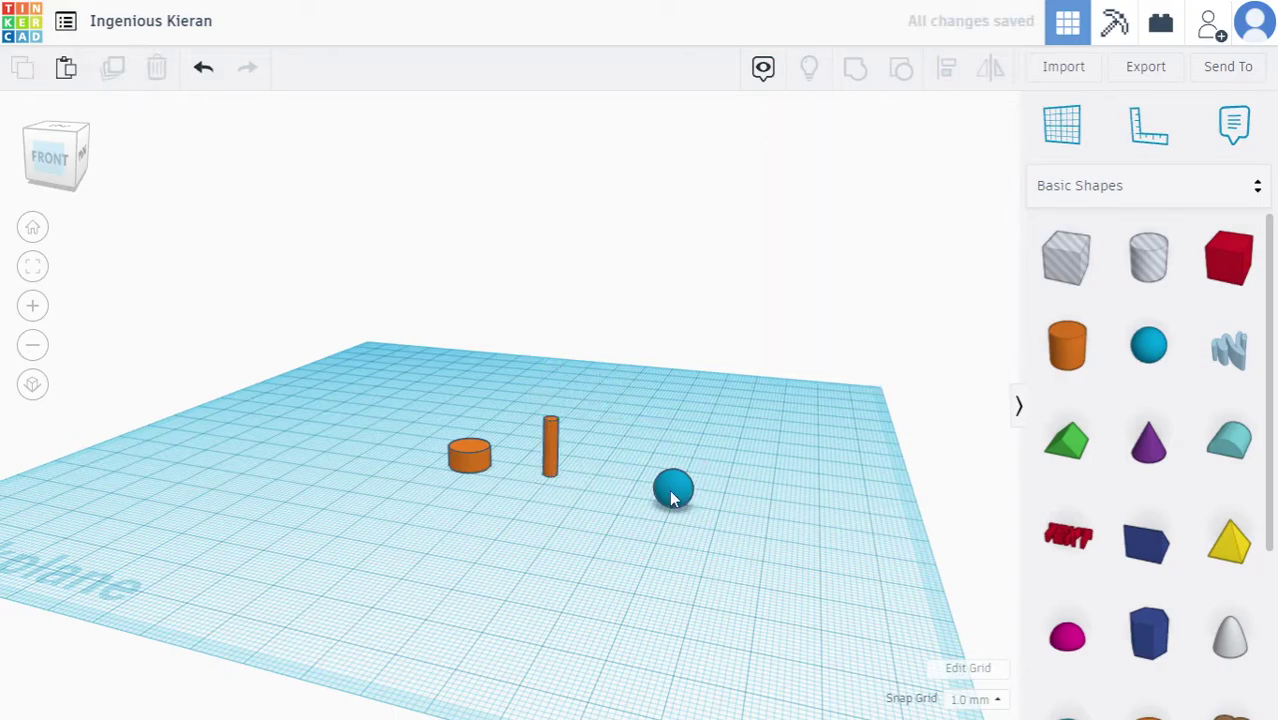
Raise the sphere 5 mm above the workplane, working from the front view.
{"action": "left_click", "coordinate": [49, 157]}
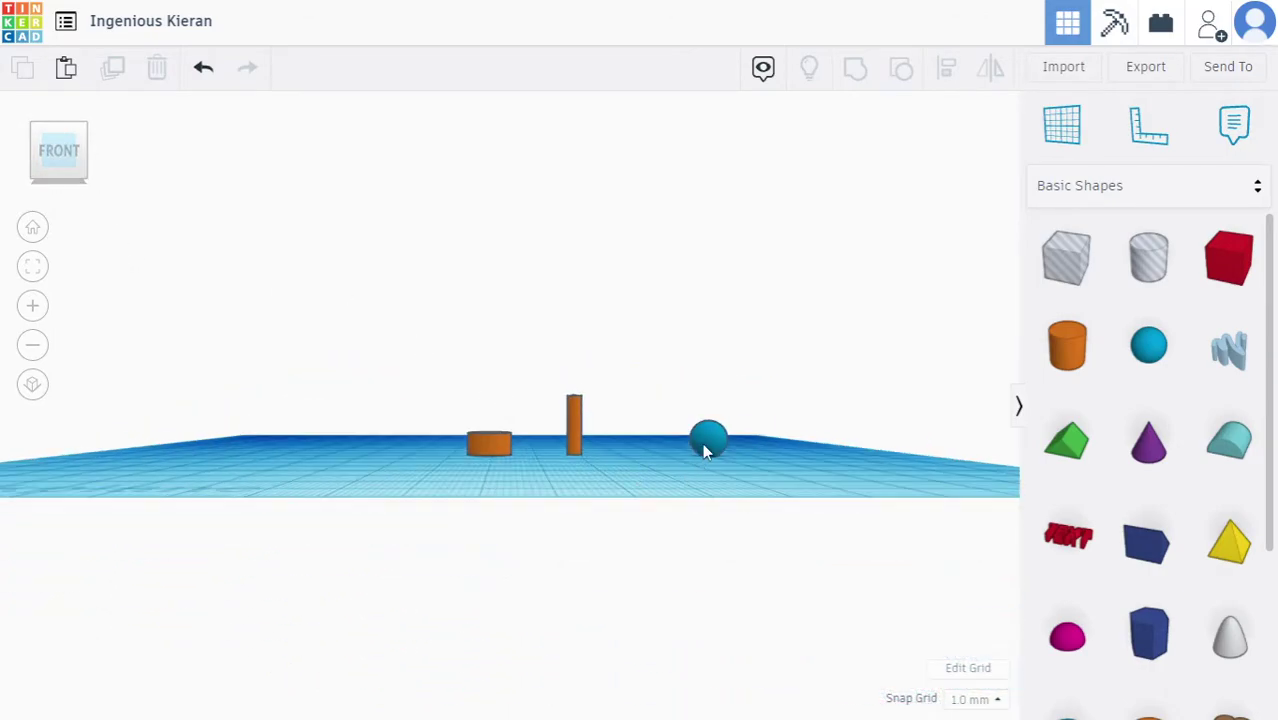
{"action": "left_click", "coordinate": [708, 440]}
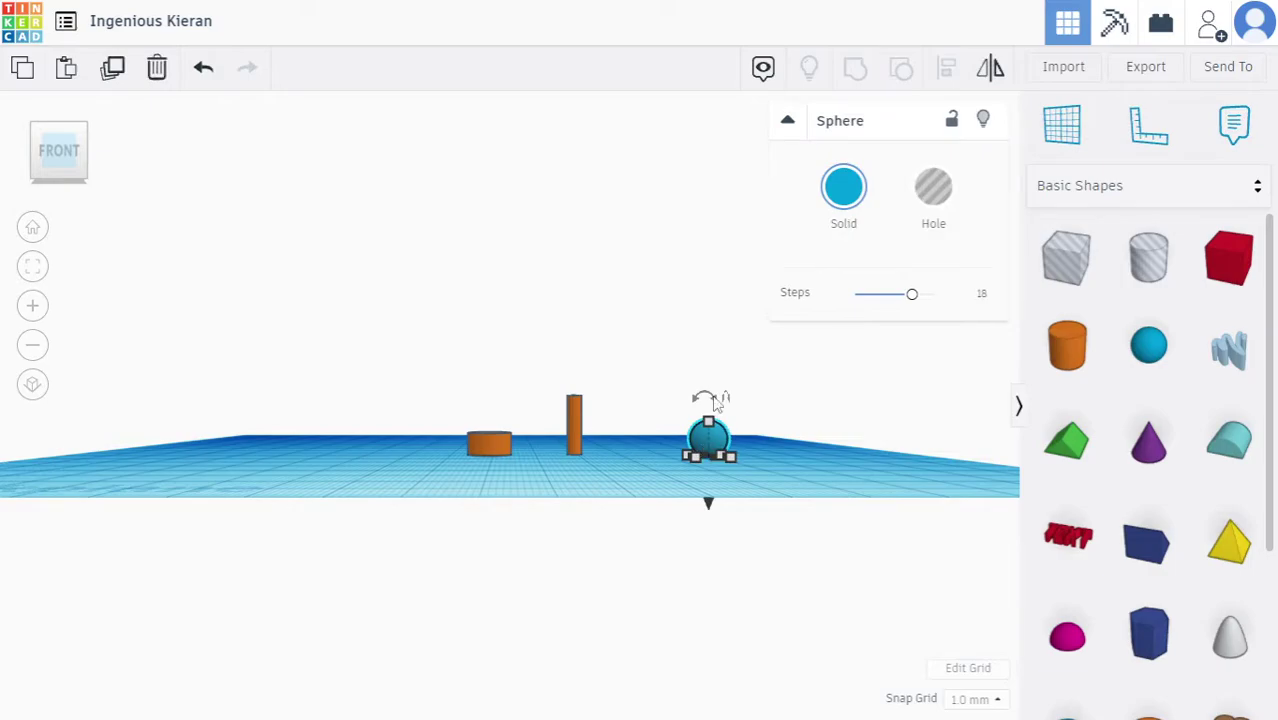
{"action": "right_click_drag", "start_coordinate": [730, 455], "coordinate": [738, 540]}
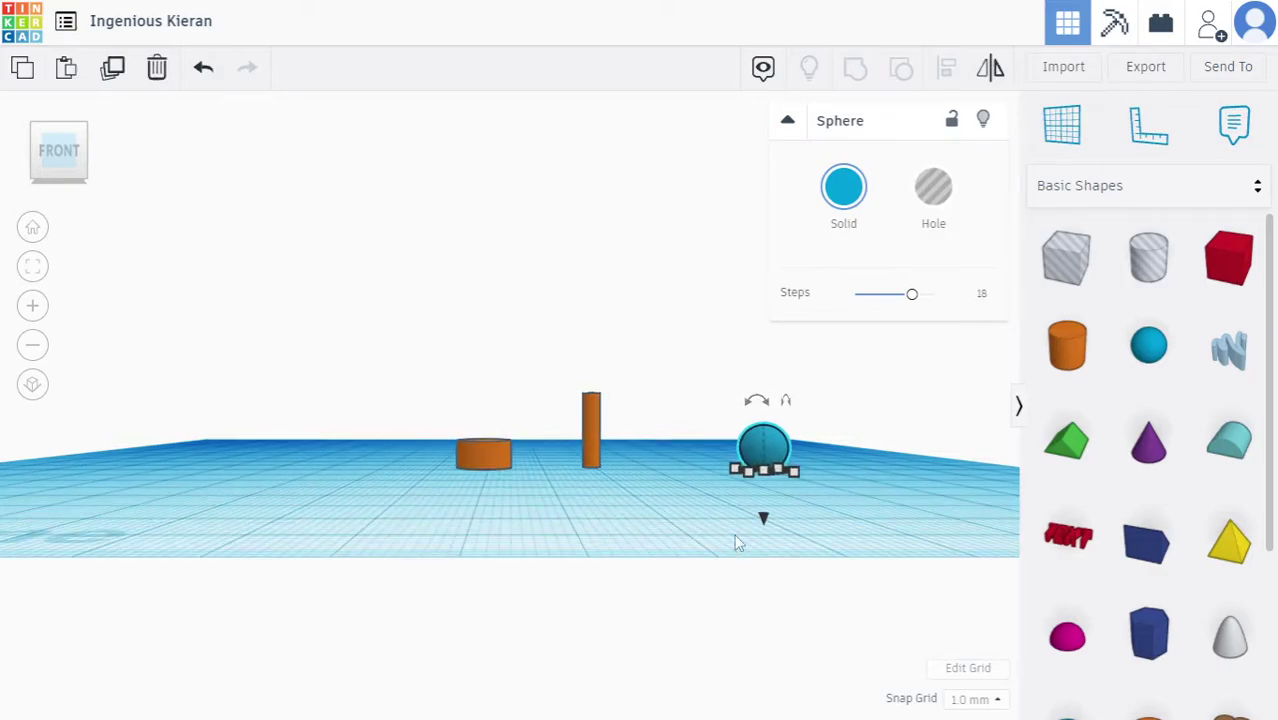
{"action": "right_click_drag", "start_coordinate": [697, 478], "coordinate": [486, 527]}
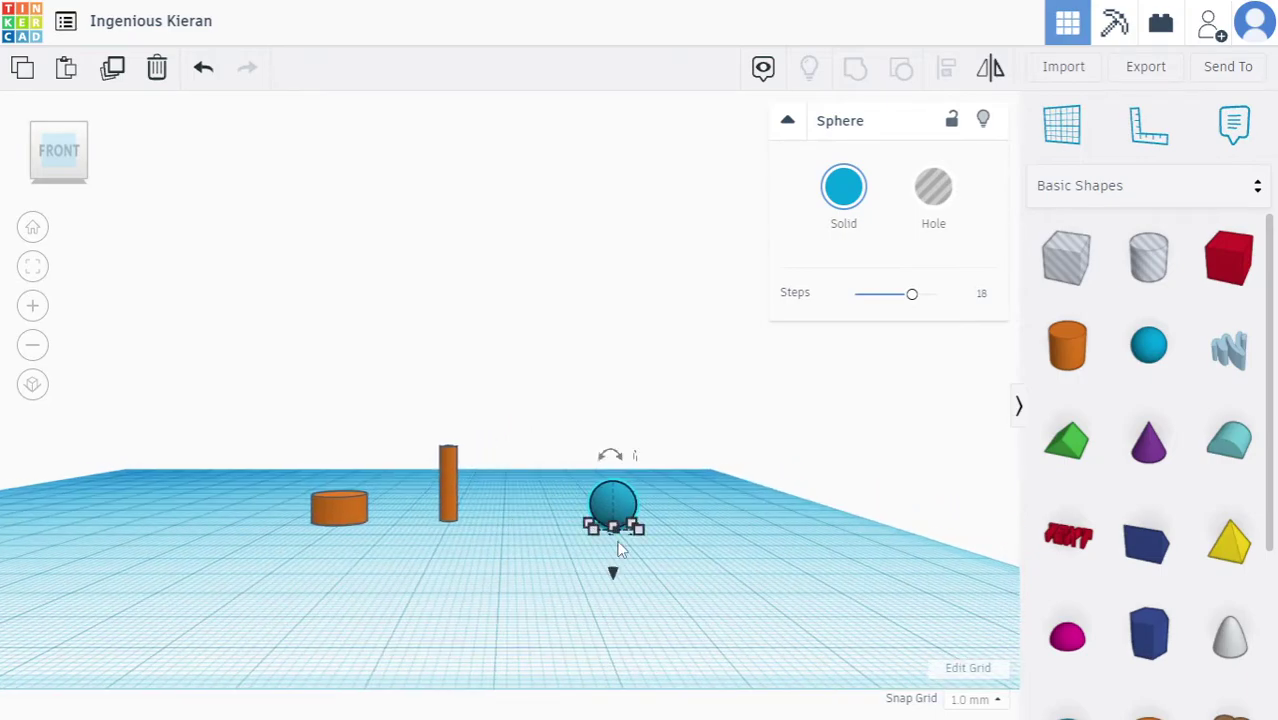
{"action": "mouse_move", "coordinate": [614, 575]}
{"action": "left_mouse_down"}
{"action": "mouse_move", "coordinate": [618, 538]}
{"action": "mouse_move", "coordinate": [619, 553]}
{"action": "left_mouse_up"}
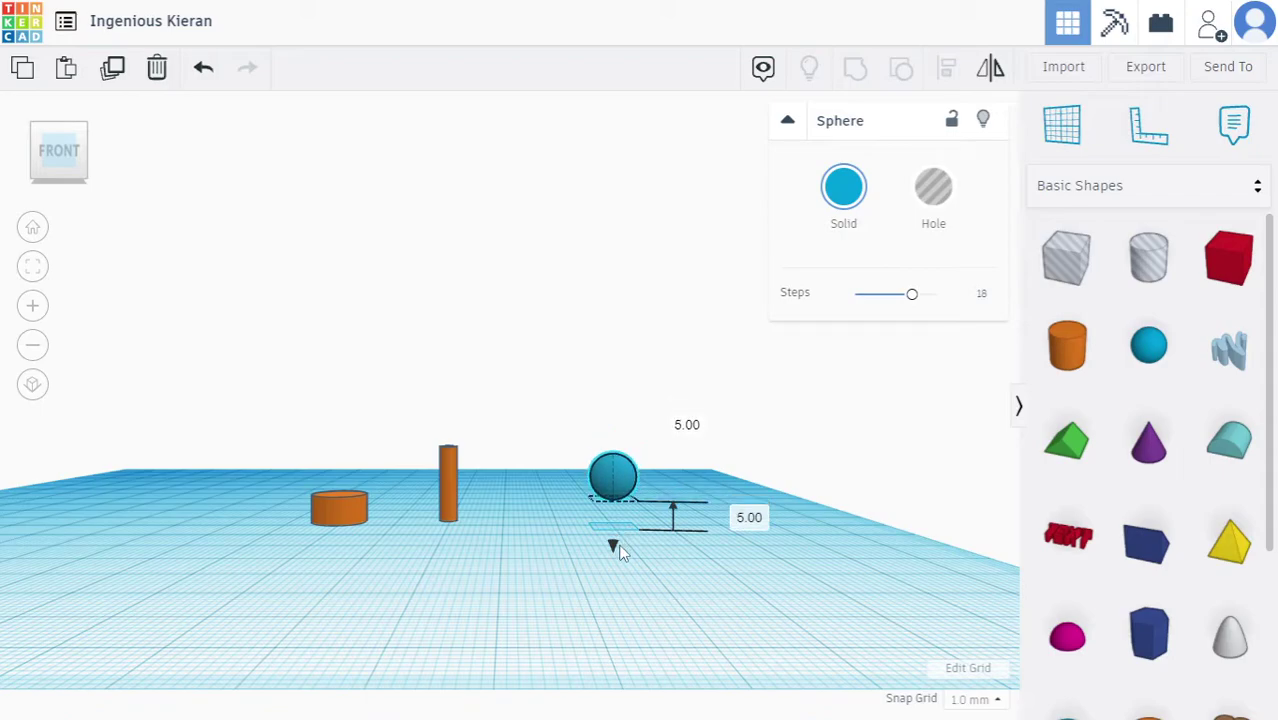
{"action": "left_click_drag", "start_coordinate": [619, 553], "coordinate": [614, 551]}
Raise the thin cylinder 13 mm above the workplane and deselect it.
{"action": "left_click", "coordinate": [451, 512]}
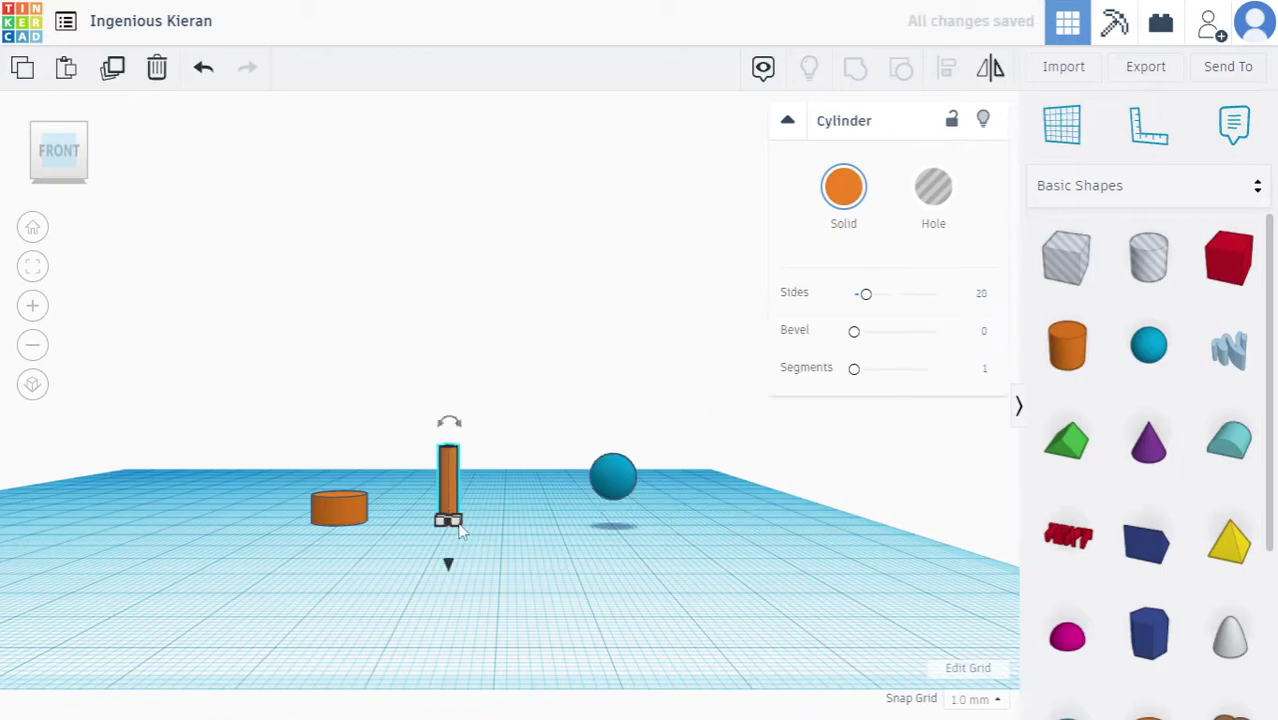
{"action": "left_click_drag", "start_coordinate": [448, 562], "coordinate": [460, 497]}
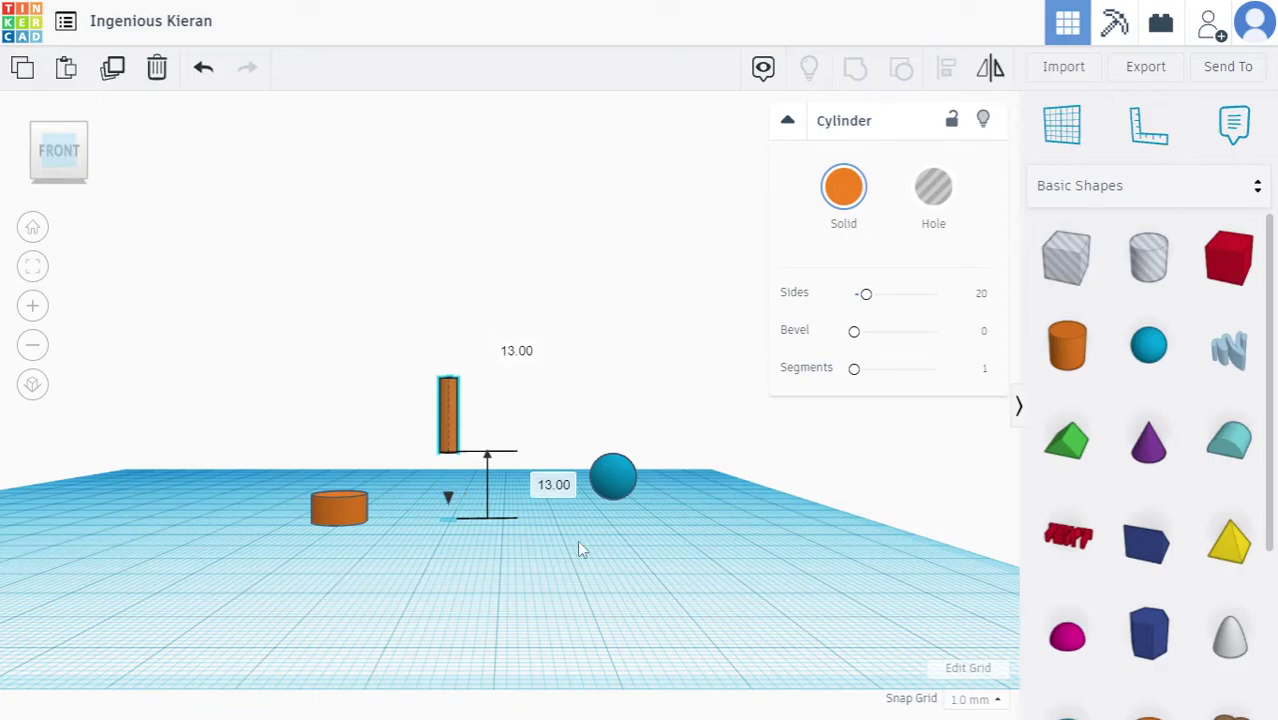
{"action": "left_click", "coordinate": [678, 585]}
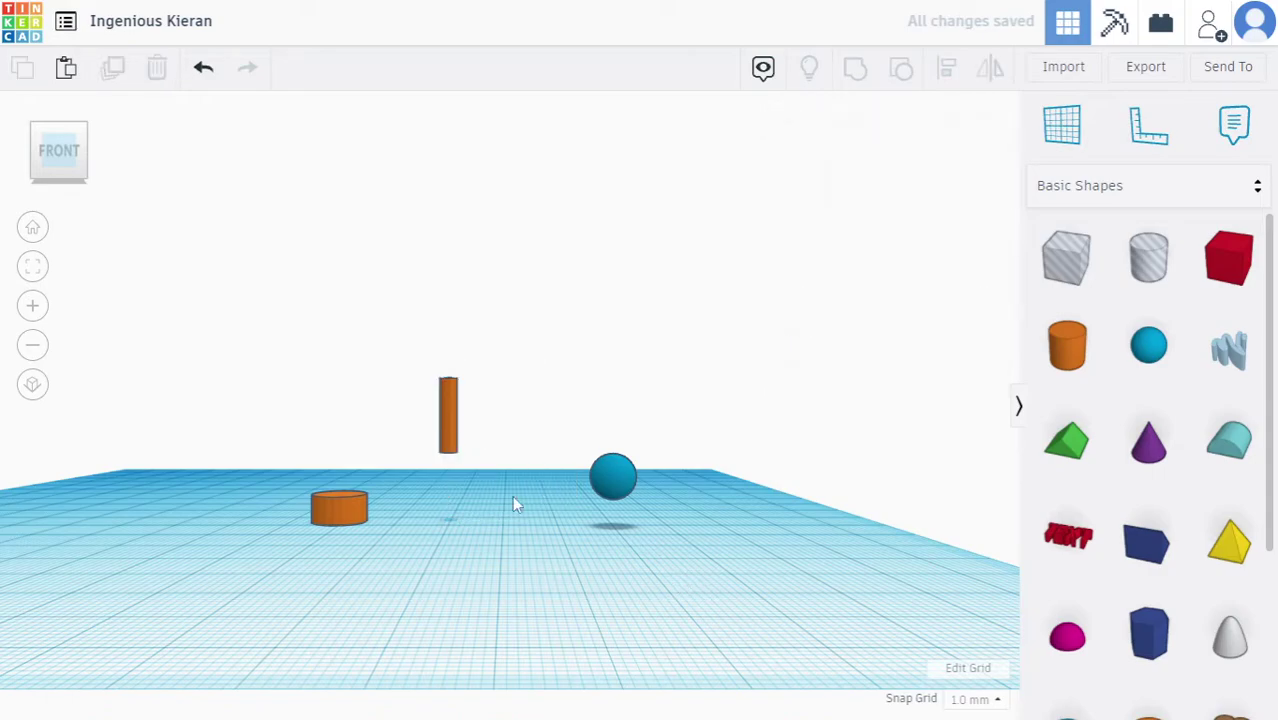
Align the thin cylinder, short cylinder and sphere to their common centre in both horizontal directions and deselect them.
{"action": "left_click", "coordinate": [449, 450]}
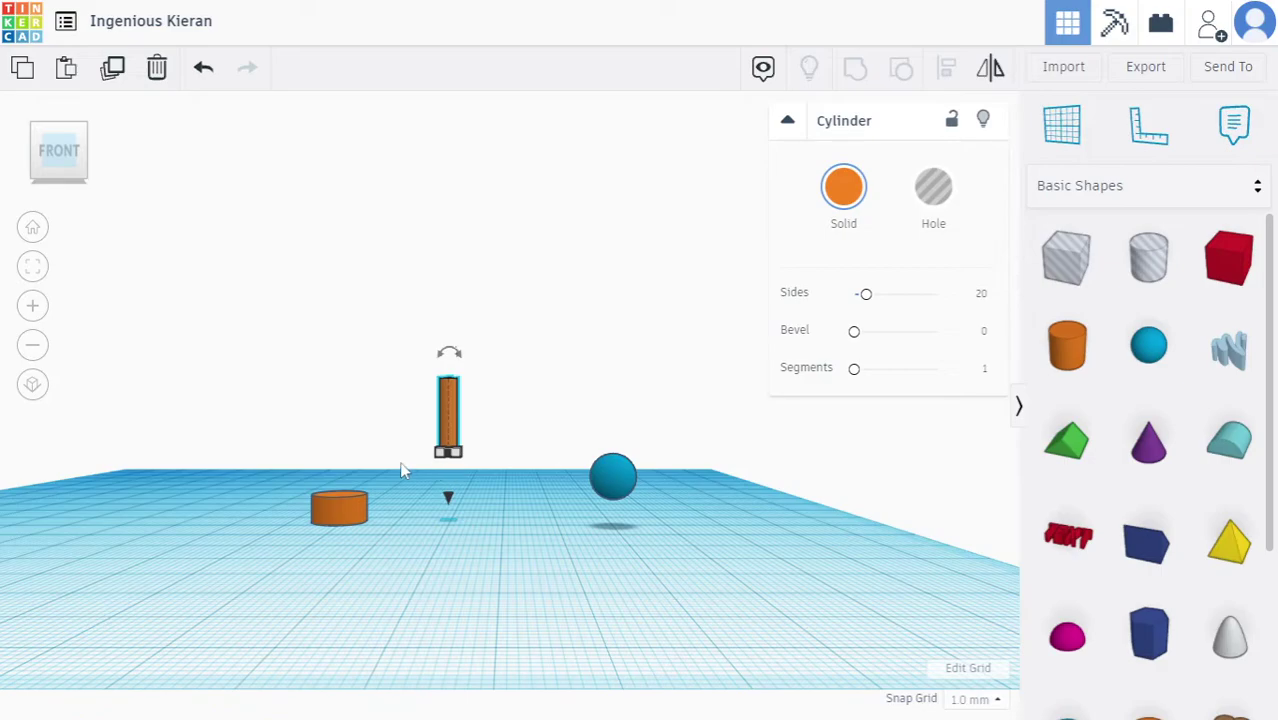
{"action": "left_click", "coordinate": [340, 510], "text": "shift"}
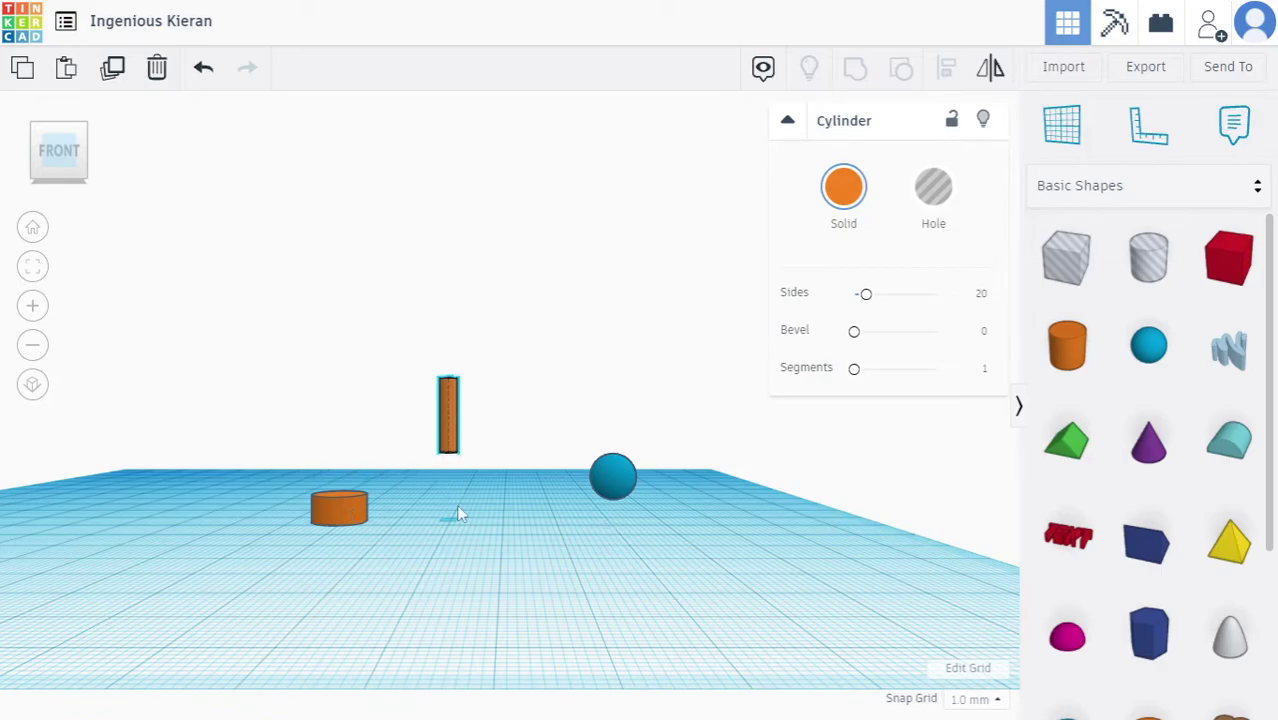
{"action": "left_click", "coordinate": [612, 481], "text": "shift"}
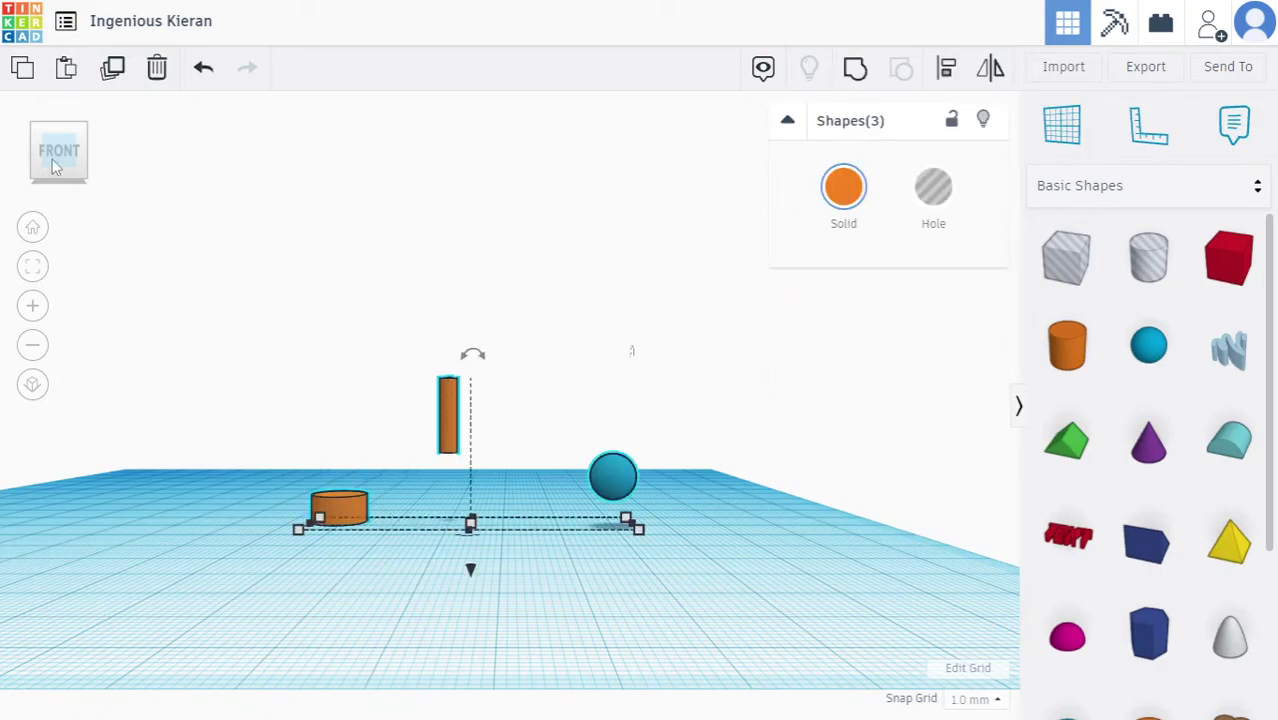
{"action": "left_click_drag", "start_coordinate": [56, 166], "coordinate": [78, 182]}
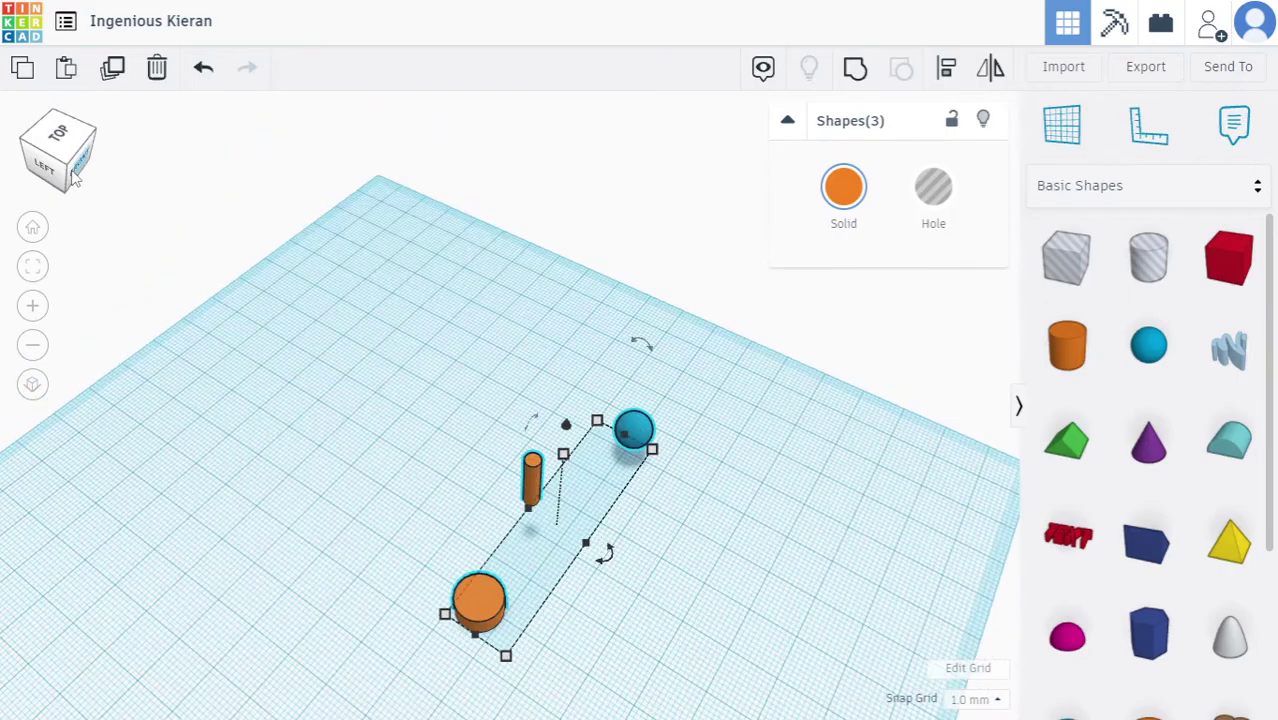
{"action": "right_click_drag", "start_coordinate": [191, 214], "coordinate": [642, 599]}
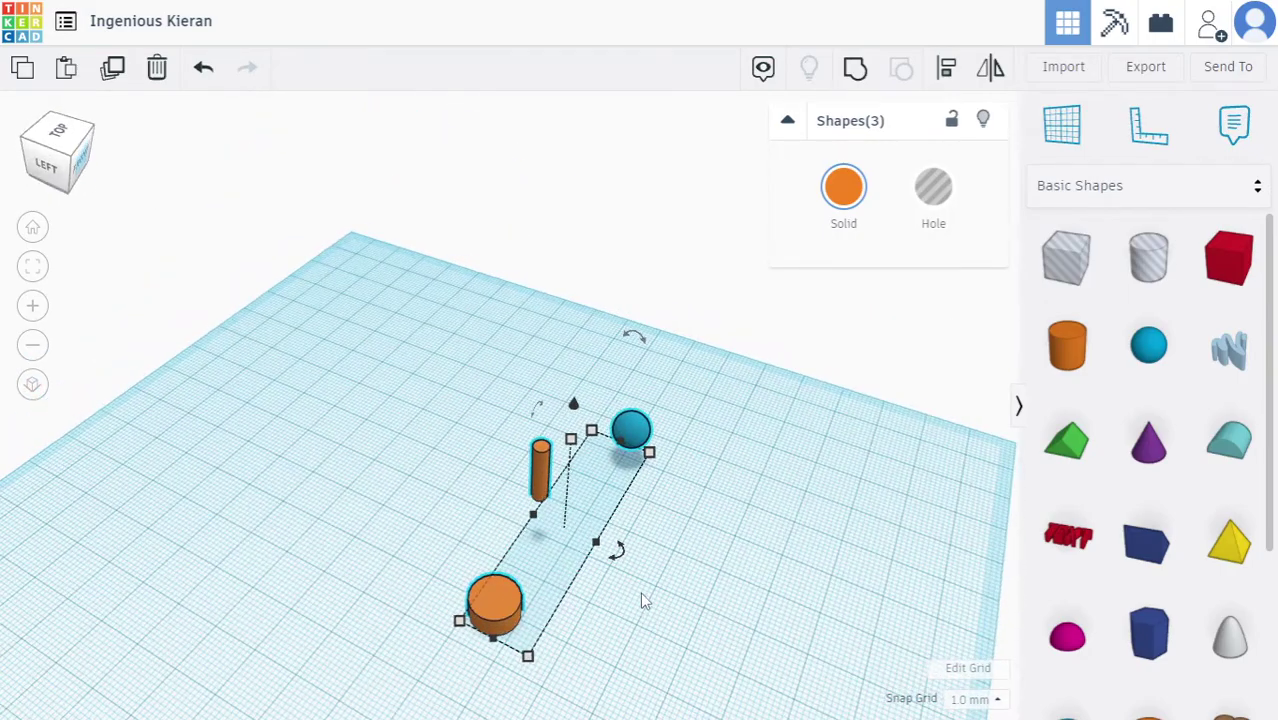
{"action": "left_click", "coordinate": [946, 67]}
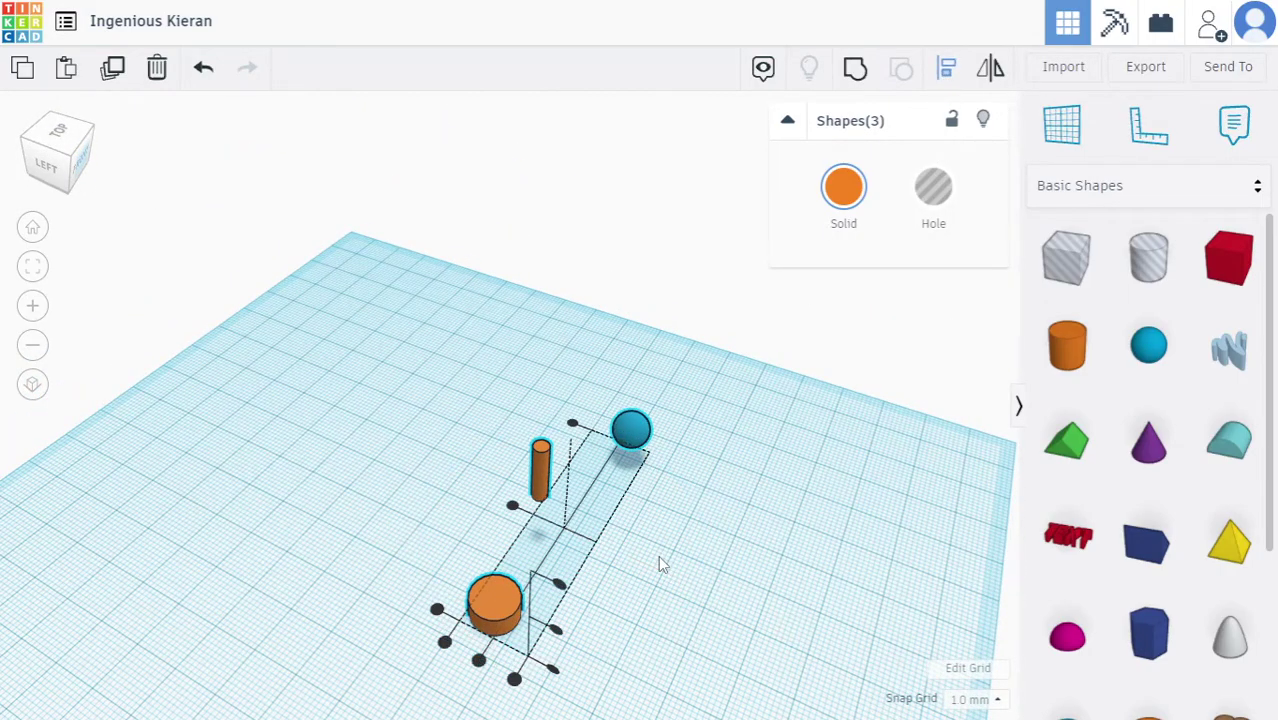
{"action": "left_click", "coordinate": [479, 660]}
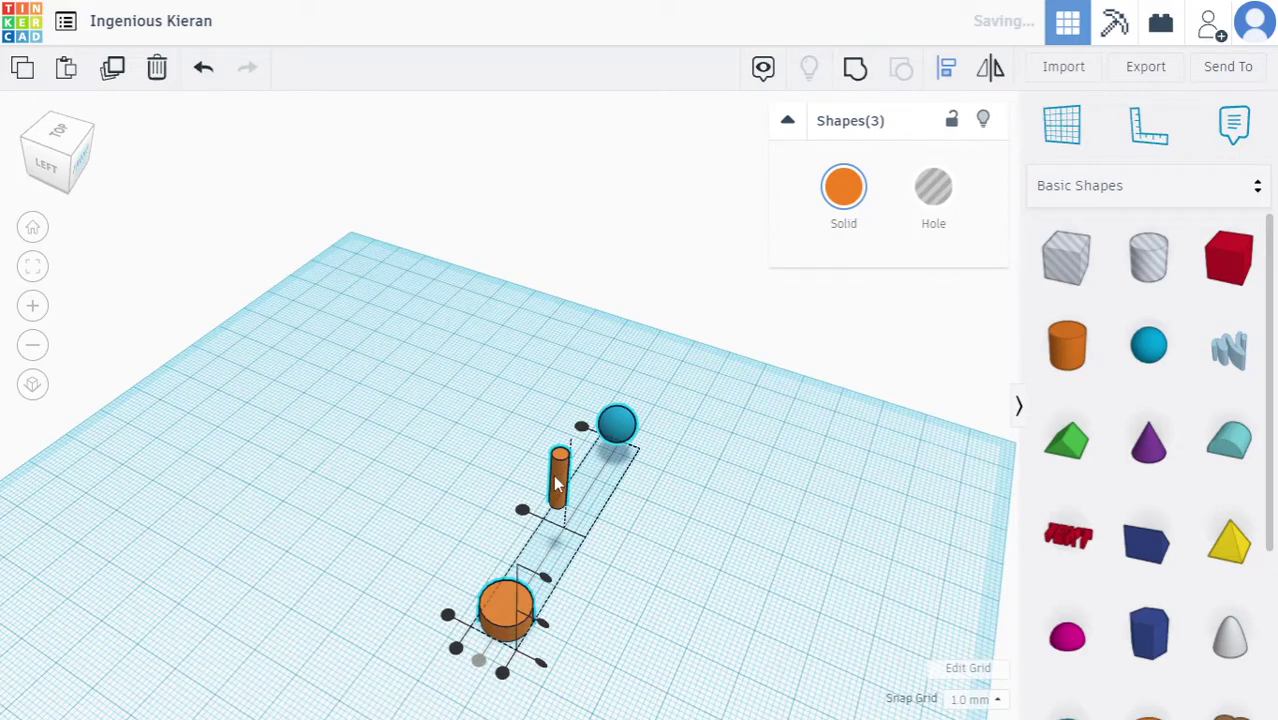
{"action": "left_click", "coordinate": [521, 511]}
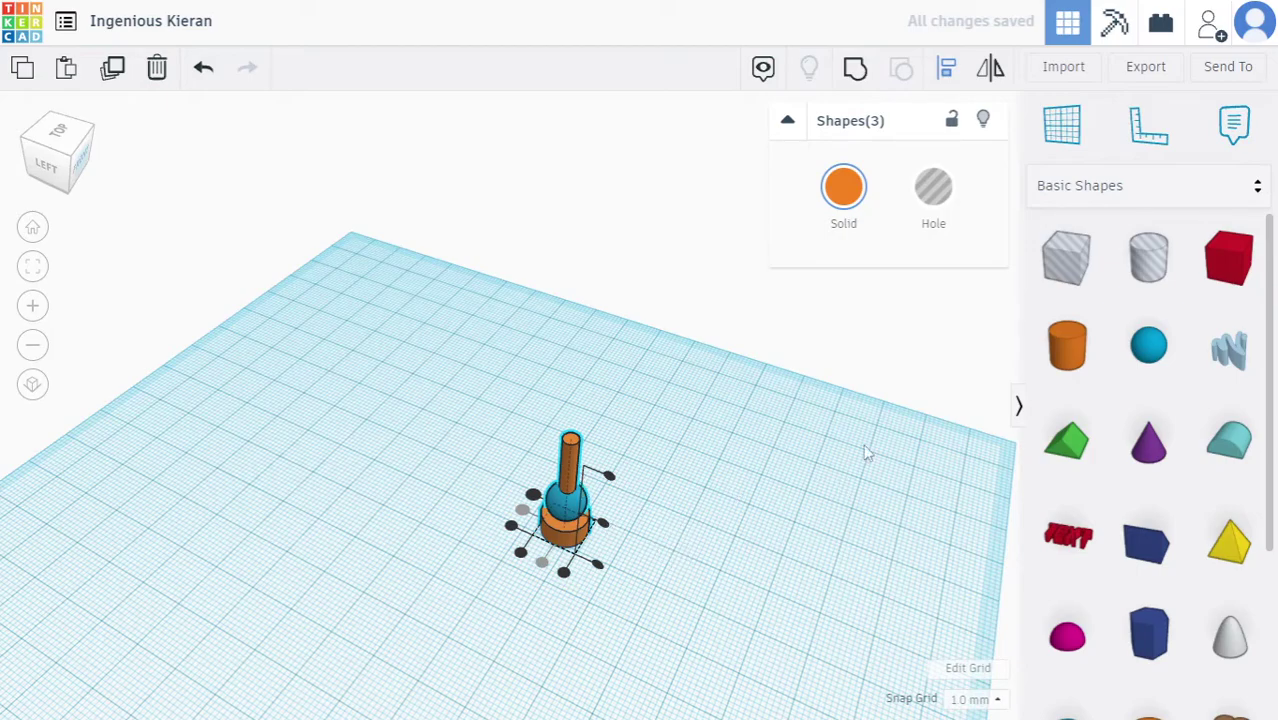
{"action": "left_click", "coordinate": [842, 523]}
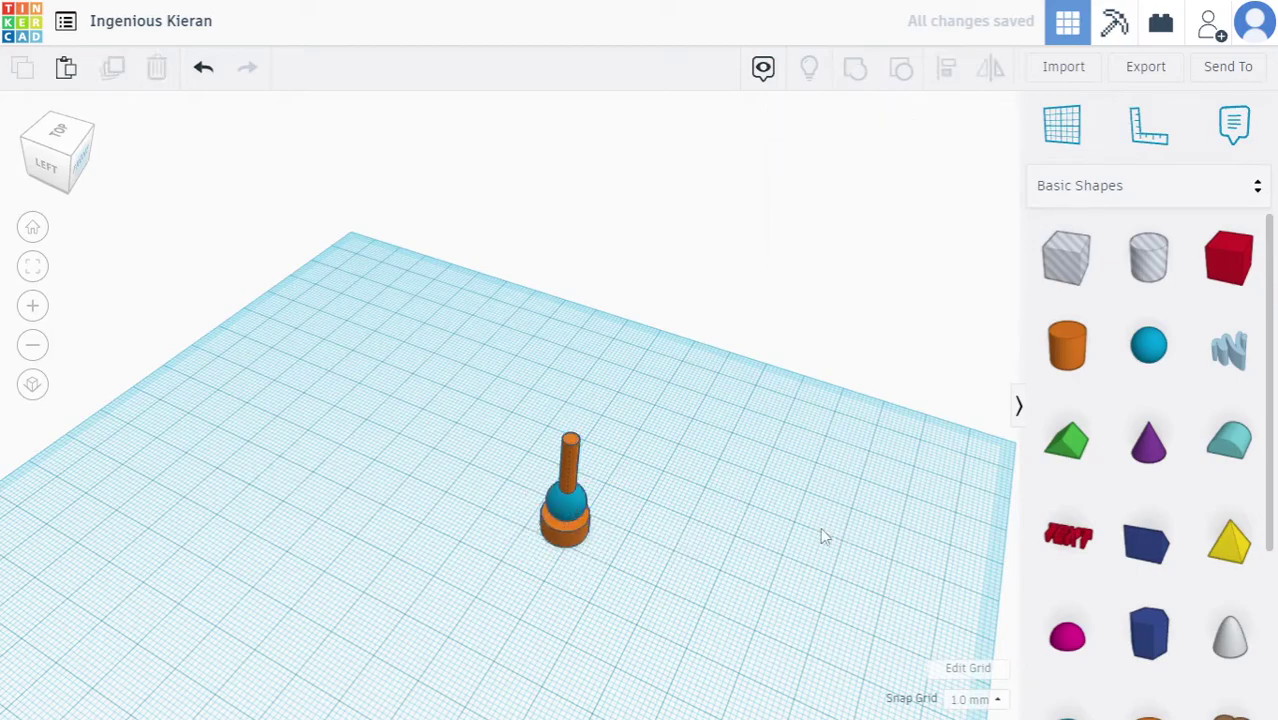
Rotate the thin cylinder by 30° in the front view so it leans left, and deselect it.
{"action": "left_click", "coordinate": [62, 182]}
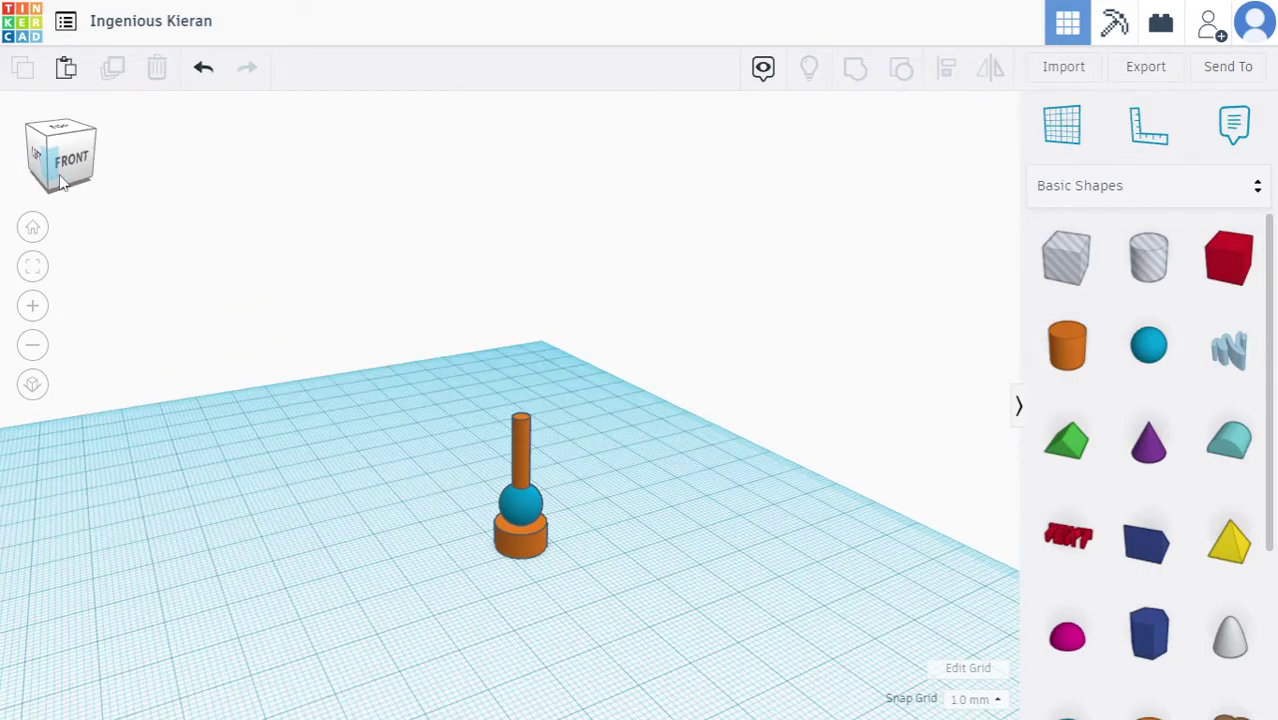
{"action": "left_click", "coordinate": [531, 460]}
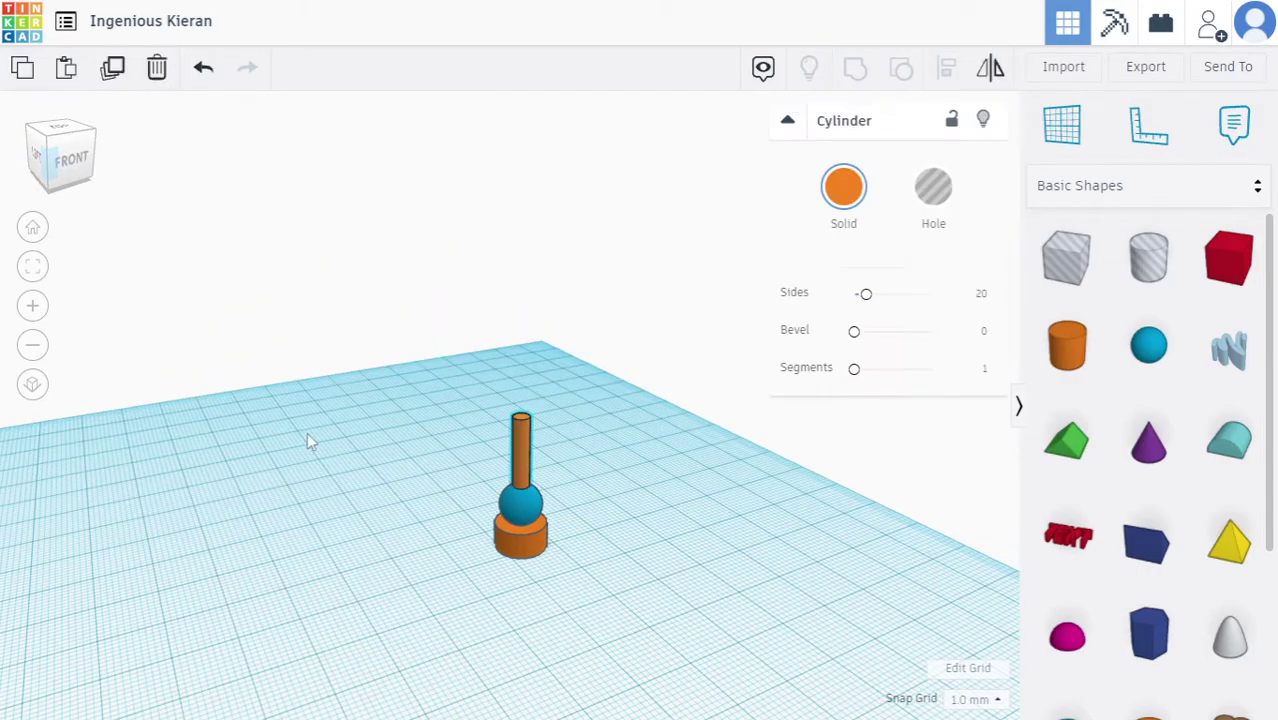
{"action": "left_click", "coordinate": [76, 168]}
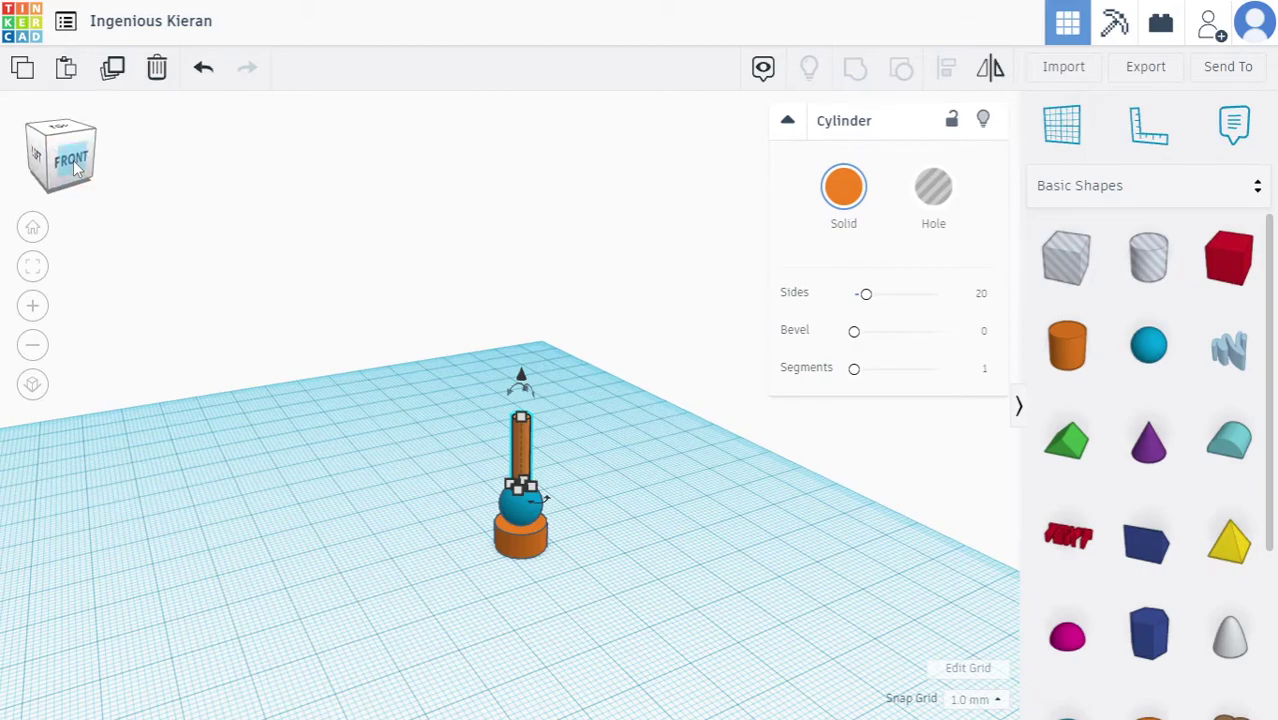
{"action": "left_click_drag", "start_coordinate": [471, 352], "coordinate": [466, 352]}
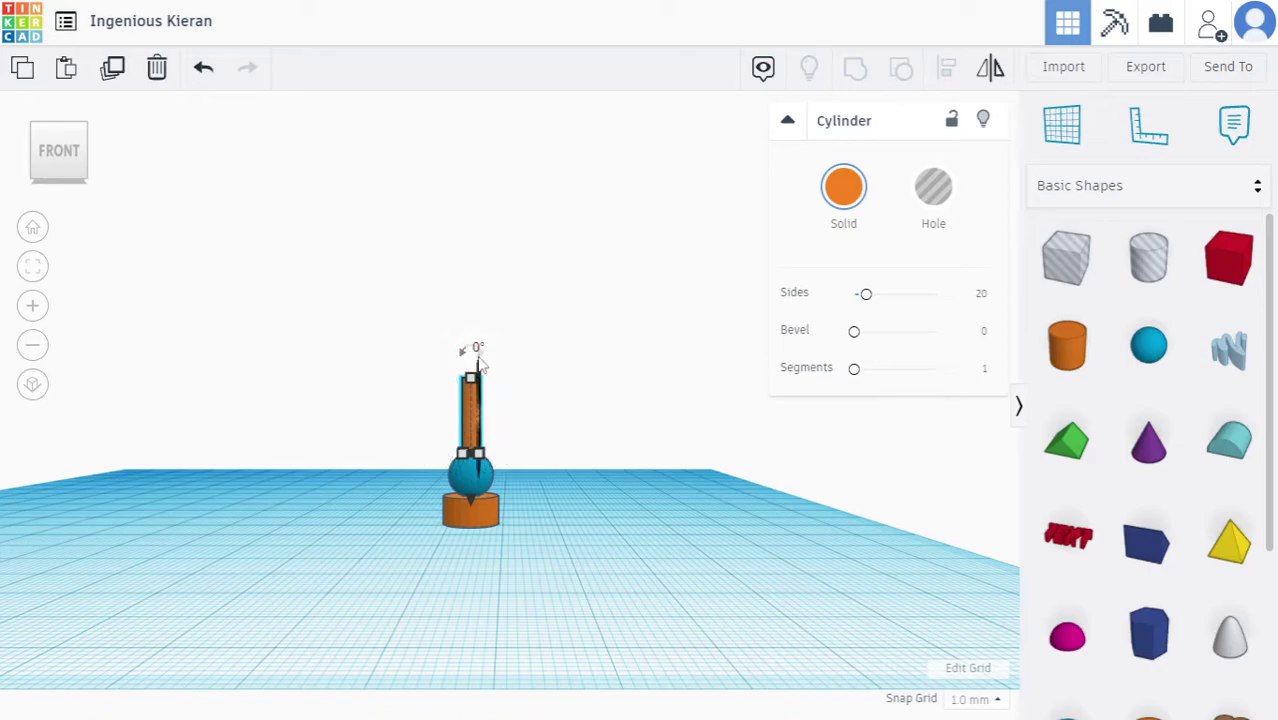
{"action": "left_click_drag", "start_coordinate": [472, 351], "coordinate": [464, 352]}
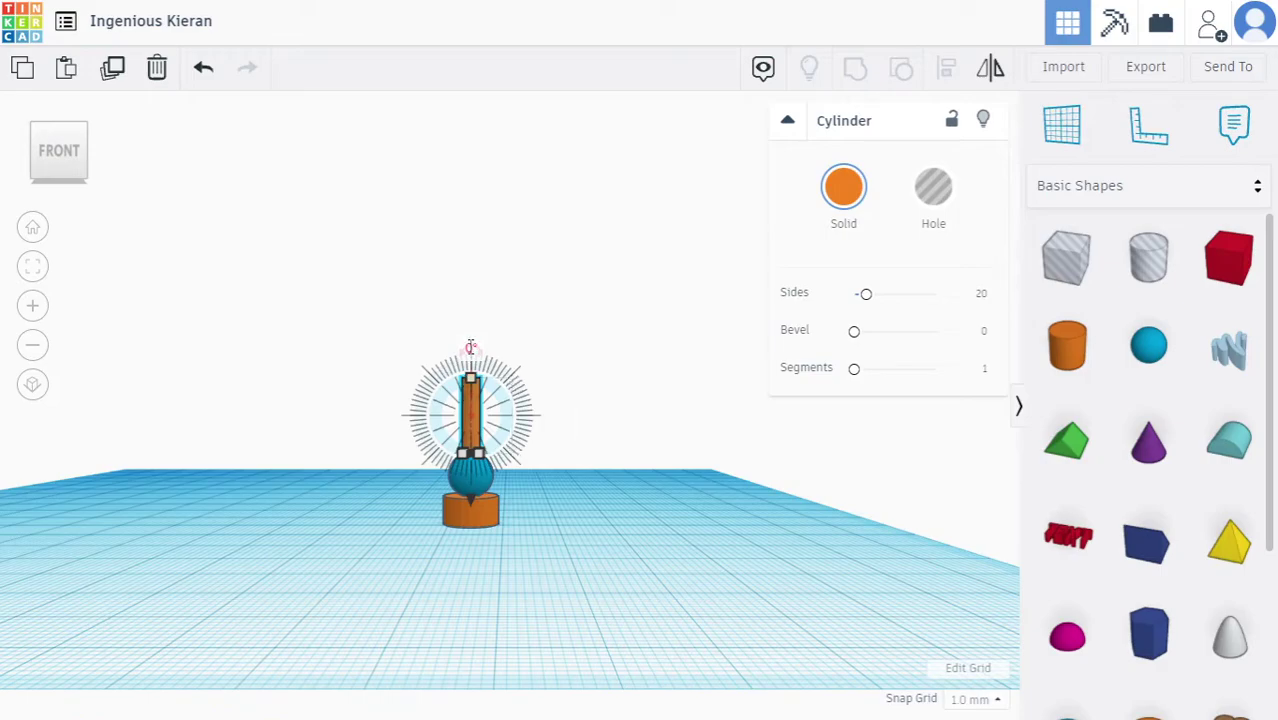
{"action": "type", "text": "30"}
{"action": "key", "text": "Return"}
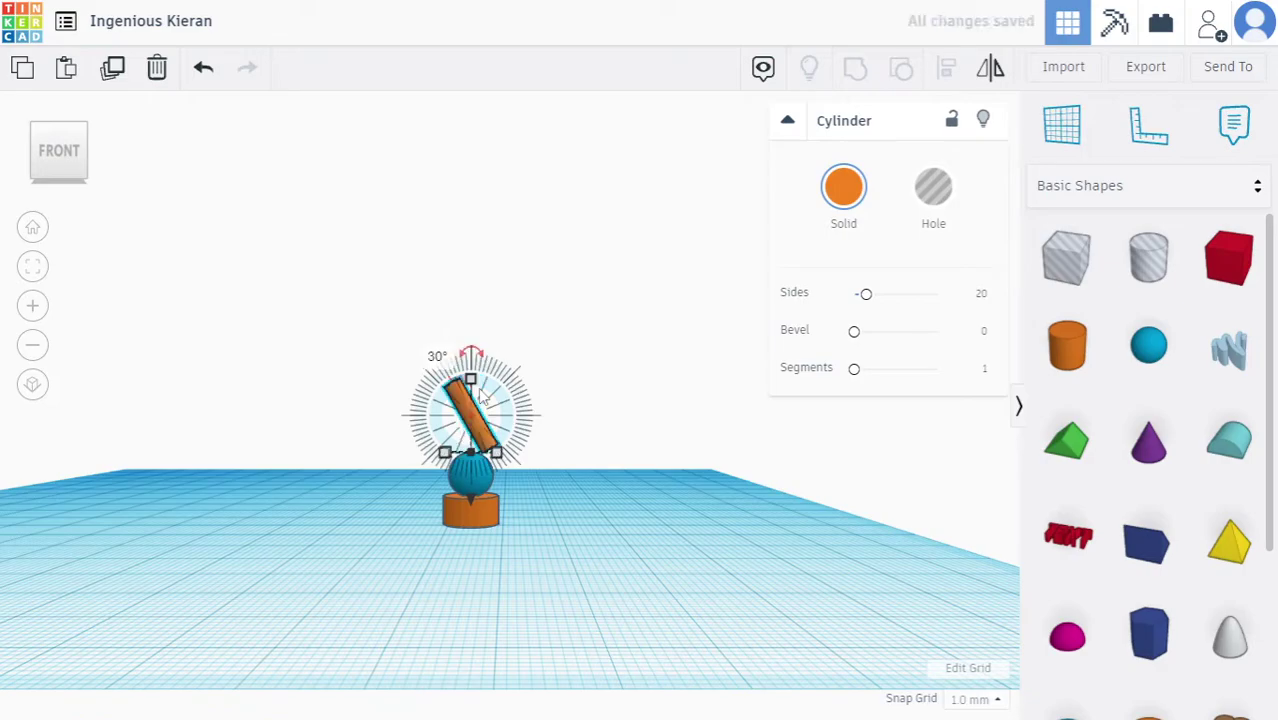
{"action": "left_click", "coordinate": [642, 551]}
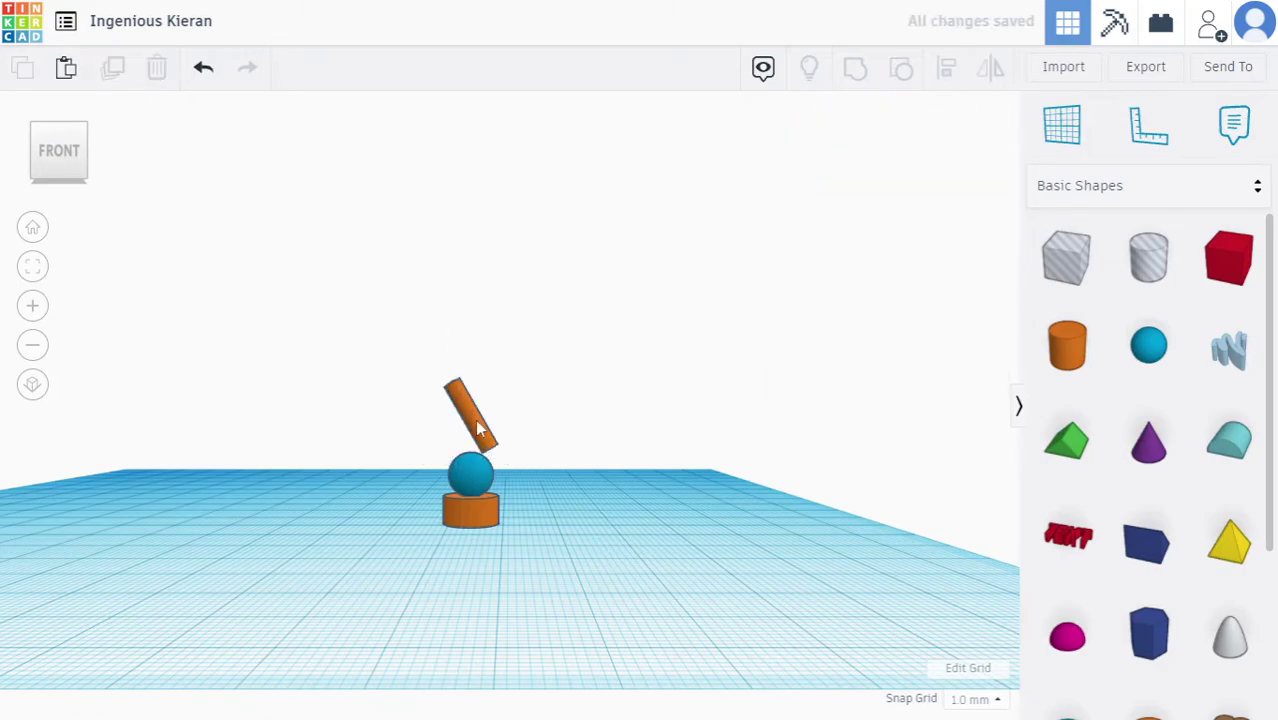
Move the tilted cylinder about 4.8 mm left and lower it until its lower end sinks into the sphere.
{"action": "left_click", "coordinate": [478, 428]}
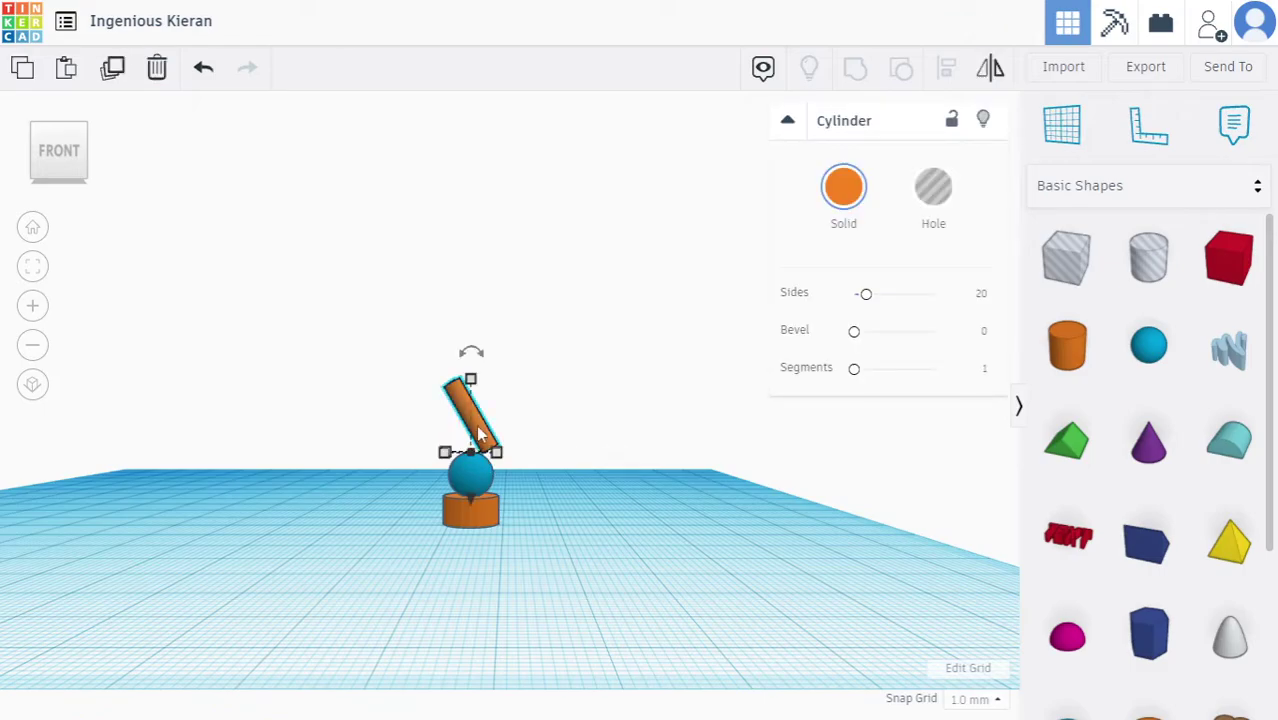
{"action": "mouse_move", "coordinate": [468, 433]}
{"action": "left_mouse_down"}
{"action": "mouse_move", "coordinate": [452, 436]}
{"action": "mouse_move", "coordinate": [460, 445]}
{"action": "left_mouse_up"}
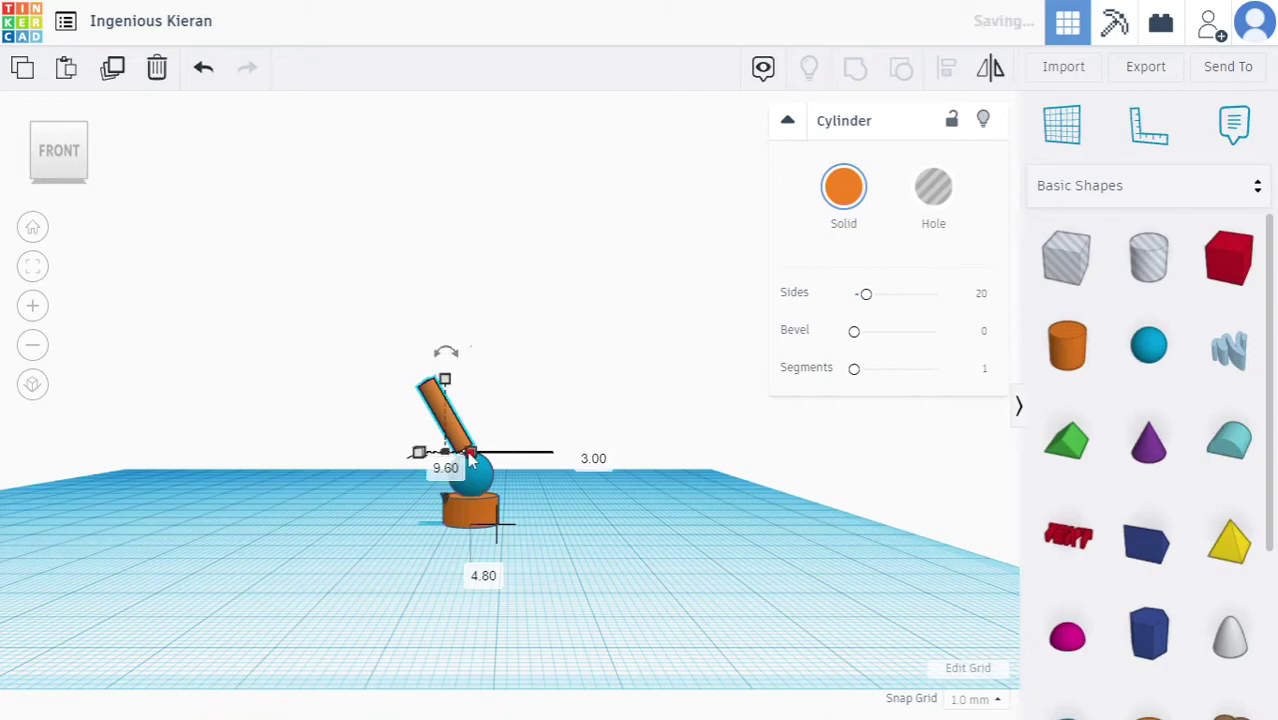
{"action": "scroll", "coordinate": [464, 450], "scroll_direction": "up", "scroll_amount": 1}
{"action": "scroll", "coordinate": [466, 450], "scroll_direction": "up", "scroll_amount": 3}
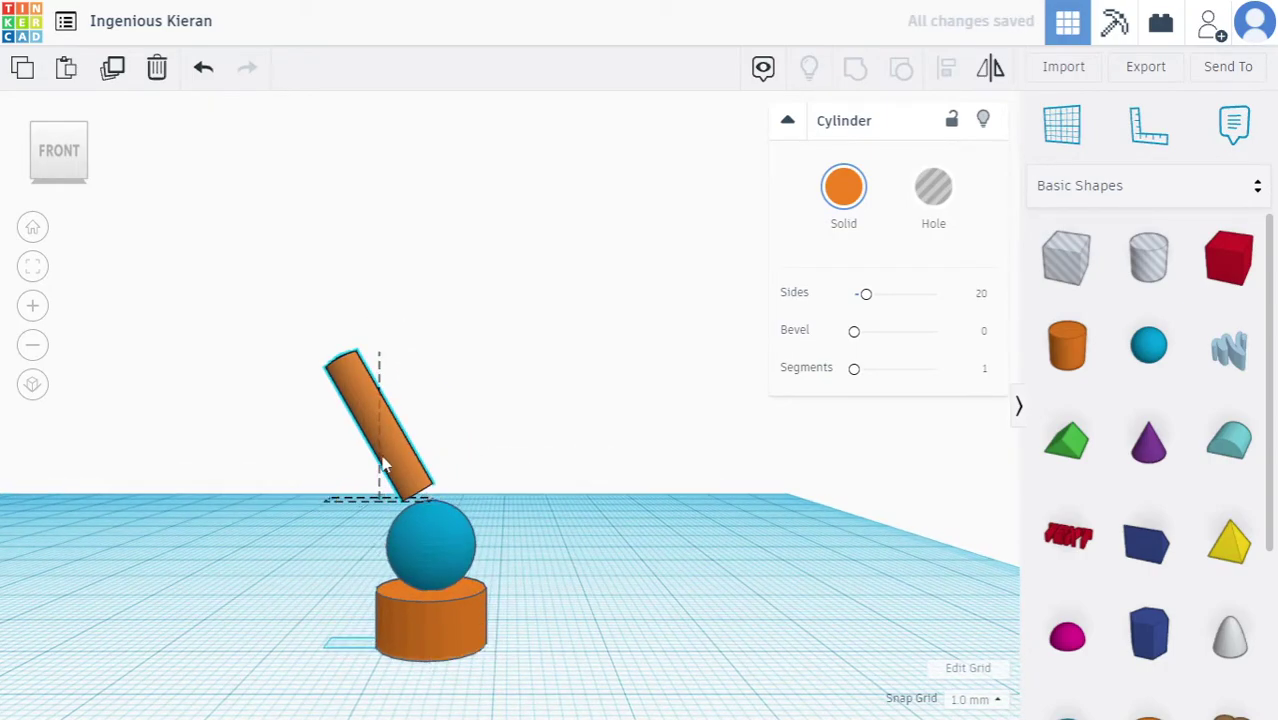
{"action": "key", "text": "Left"}
{"action": "key", "text": "Left"}
{"action": "key", "text": "Left"}
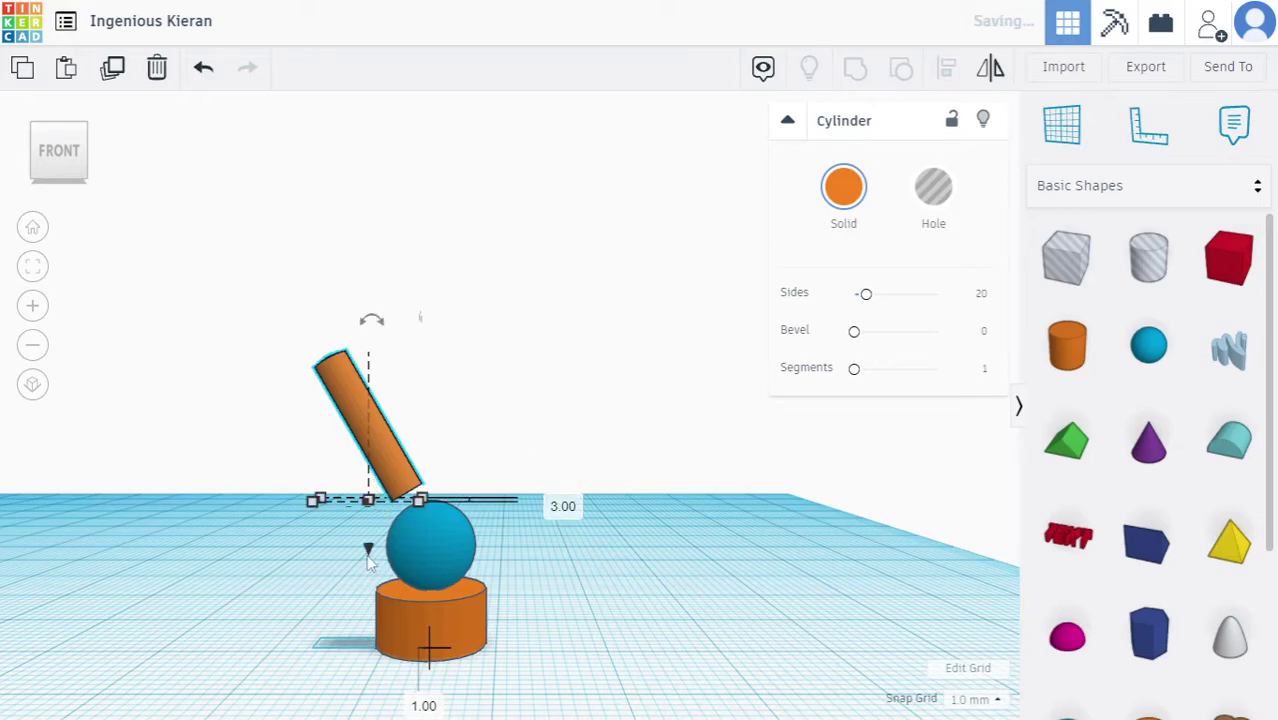
{"action": "left_click_drag", "start_coordinate": [368, 558], "coordinate": [367, 580]}
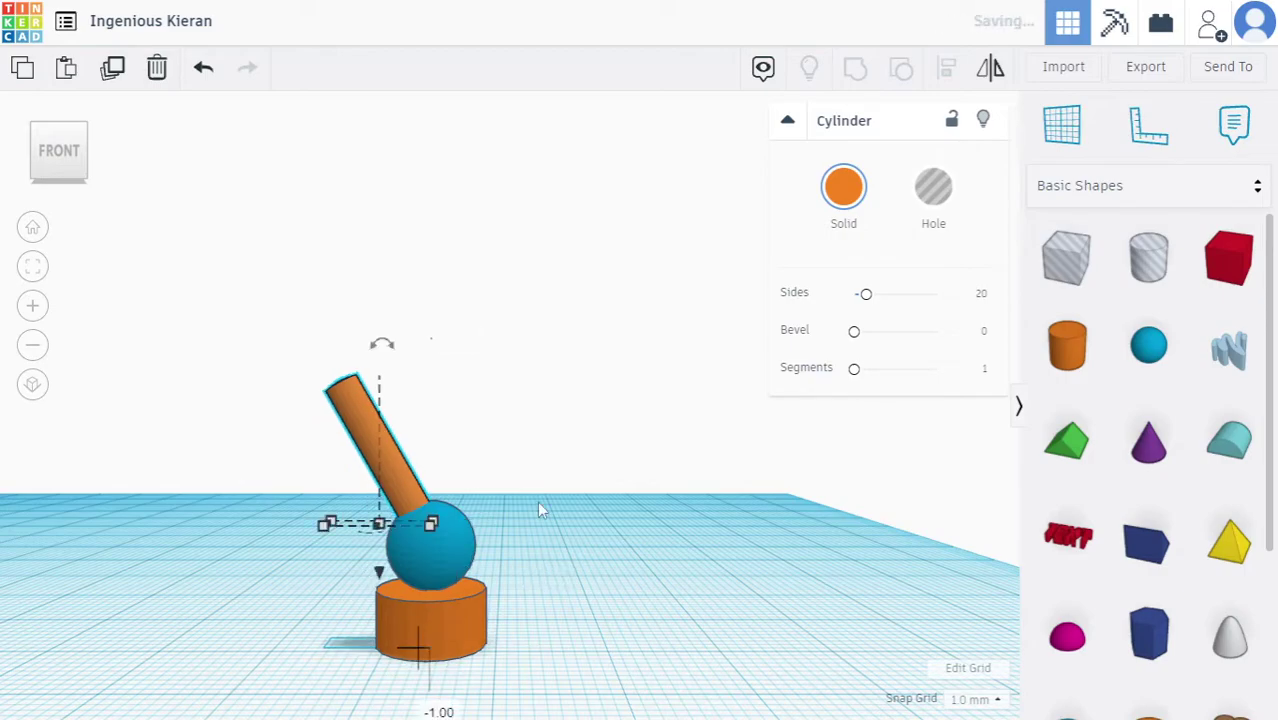
{"action": "scroll", "coordinate": [565, 475], "scroll_direction": "down", "scroll_amount": 5}
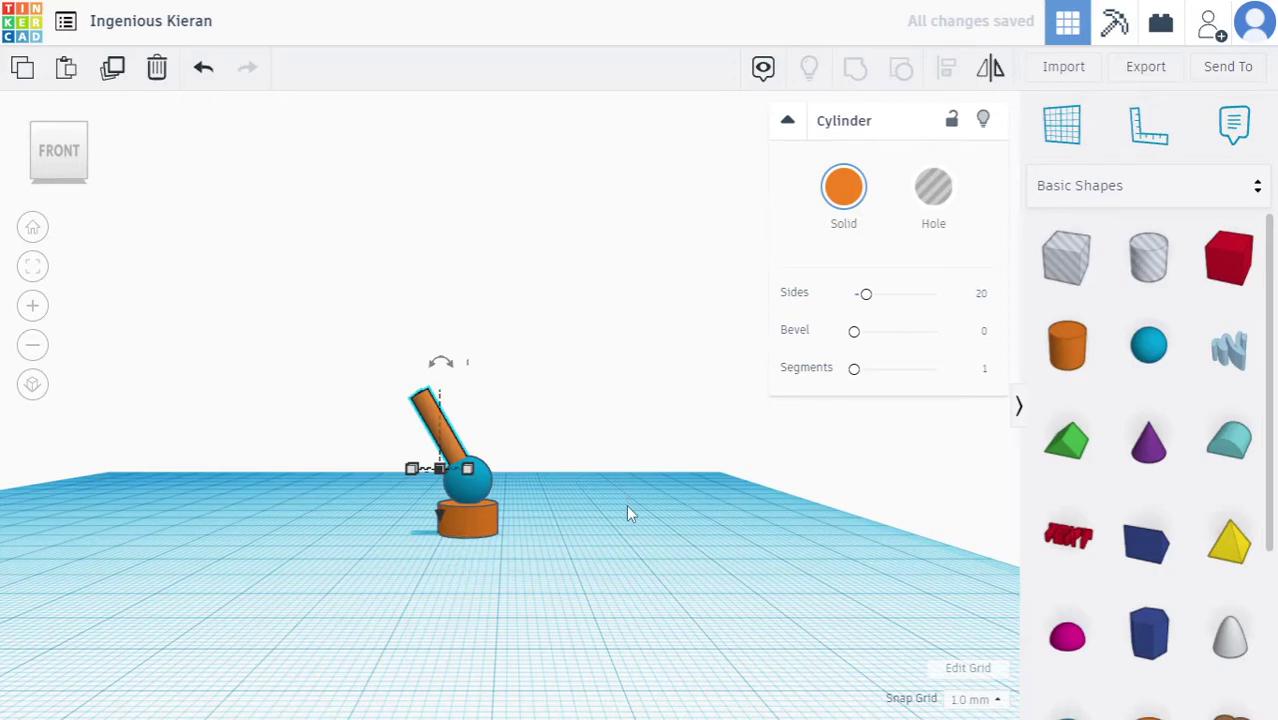
{"action": "left_click", "coordinate": [627, 558]}
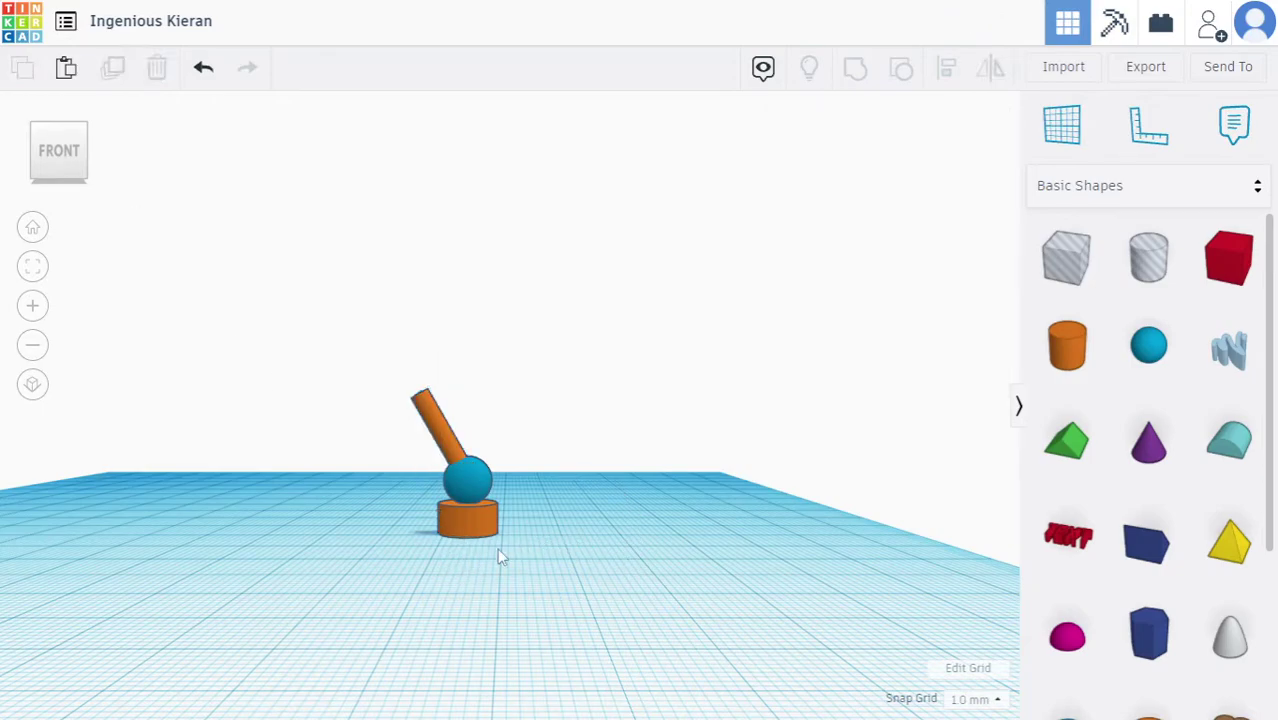
Group the sphere, tilted cylinder and short base cylinder into one solid shape.
{"action": "middle_click_drag", "start_coordinate": [481, 553], "coordinate": [525, 542]}
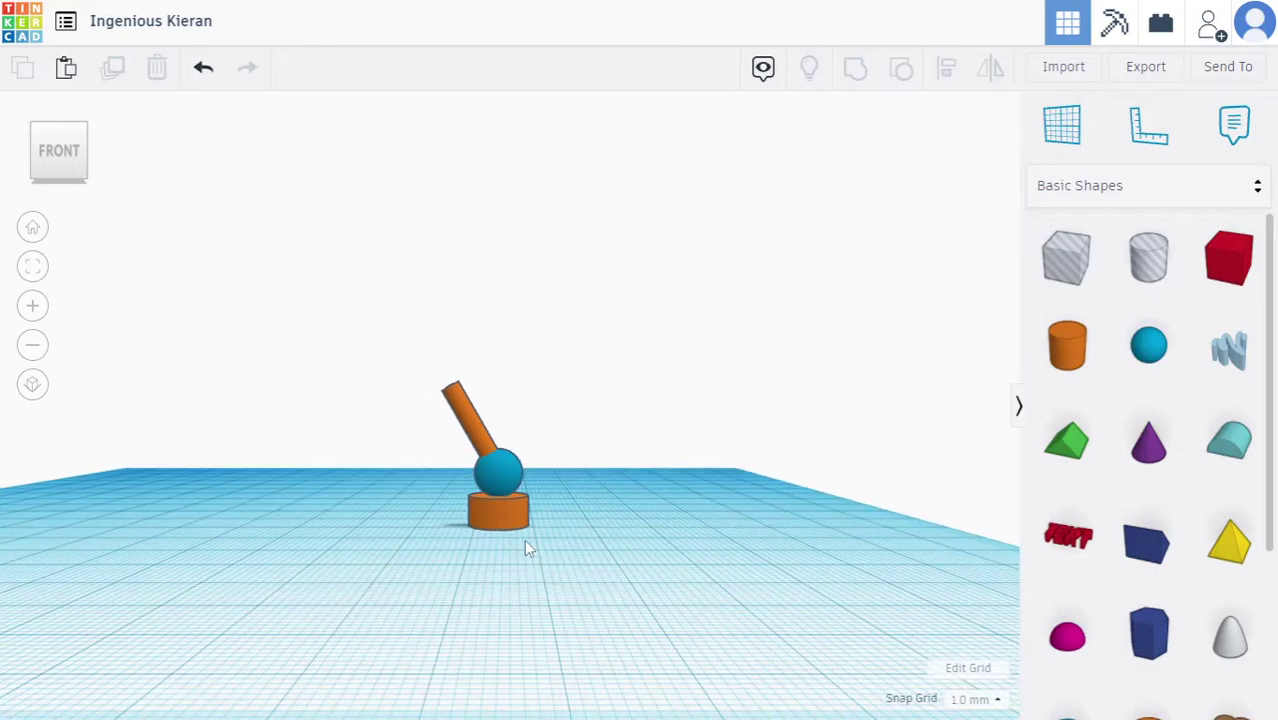
{"action": "left_click", "coordinate": [500, 463]}
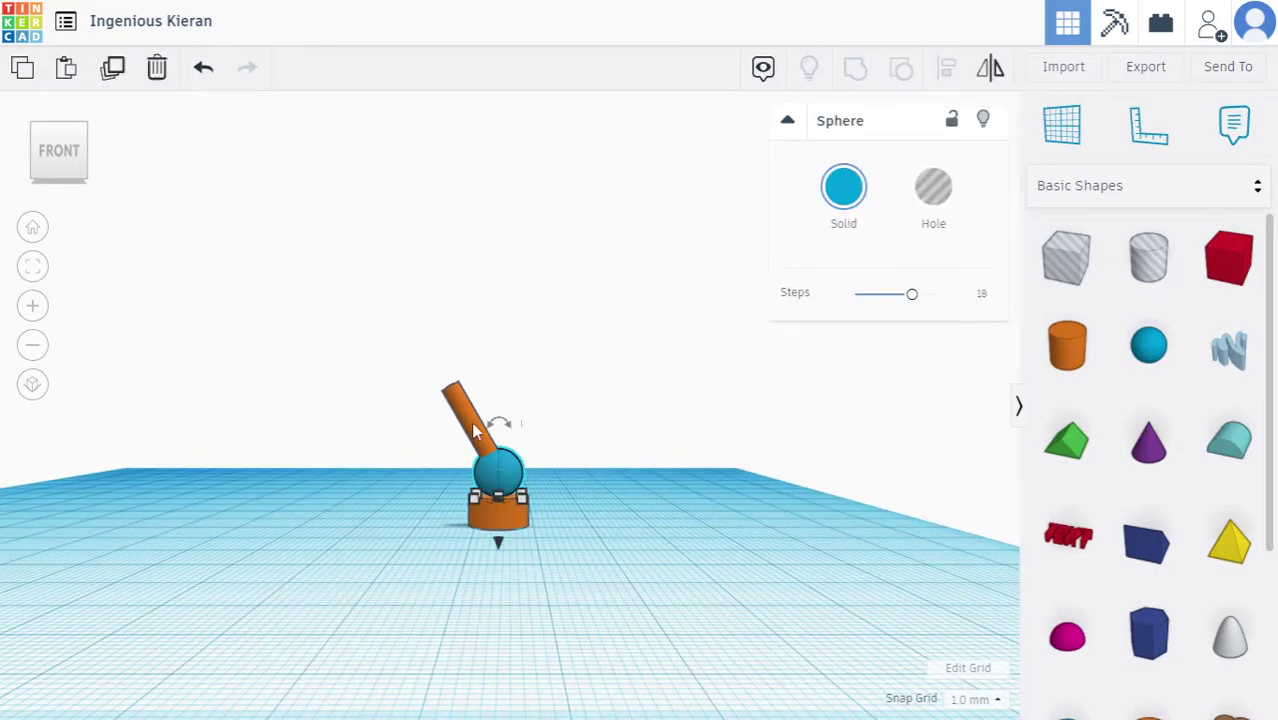
{"action": "left_click", "coordinate": [476, 430], "text": "shift"}
{"action": "left_click", "coordinate": [505, 532], "text": "shift"}
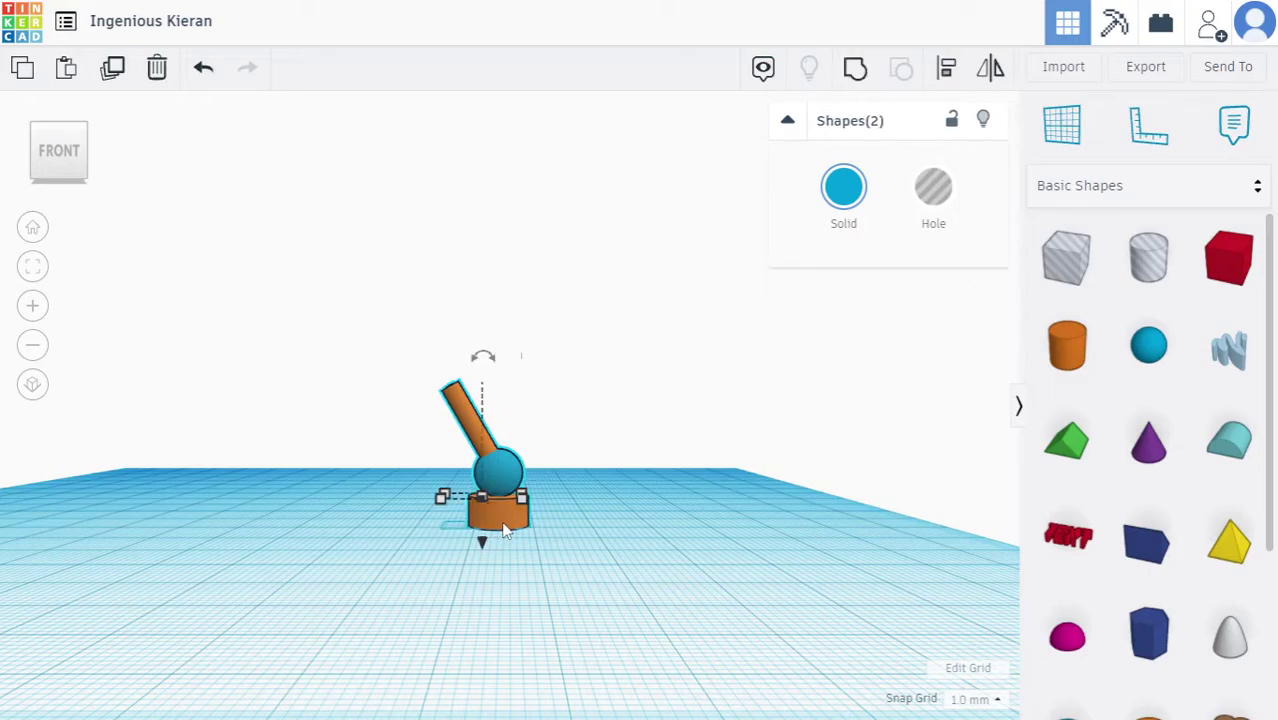
{"action": "left_click", "coordinate": [855, 70]}
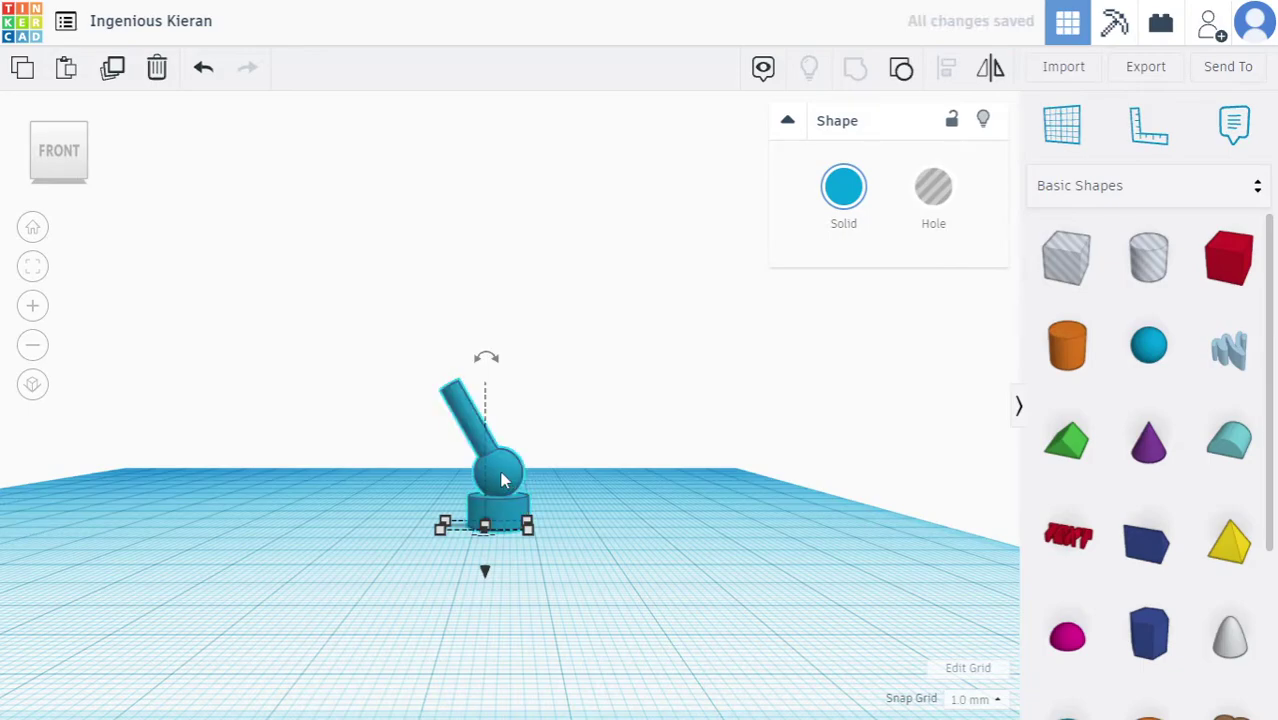
Duplicate the grouped shape just to its right and mirror the copy left to right.
{"action": "left_click_drag", "start_coordinate": [503, 481], "coordinate": [547, 483], "text": "alt"}
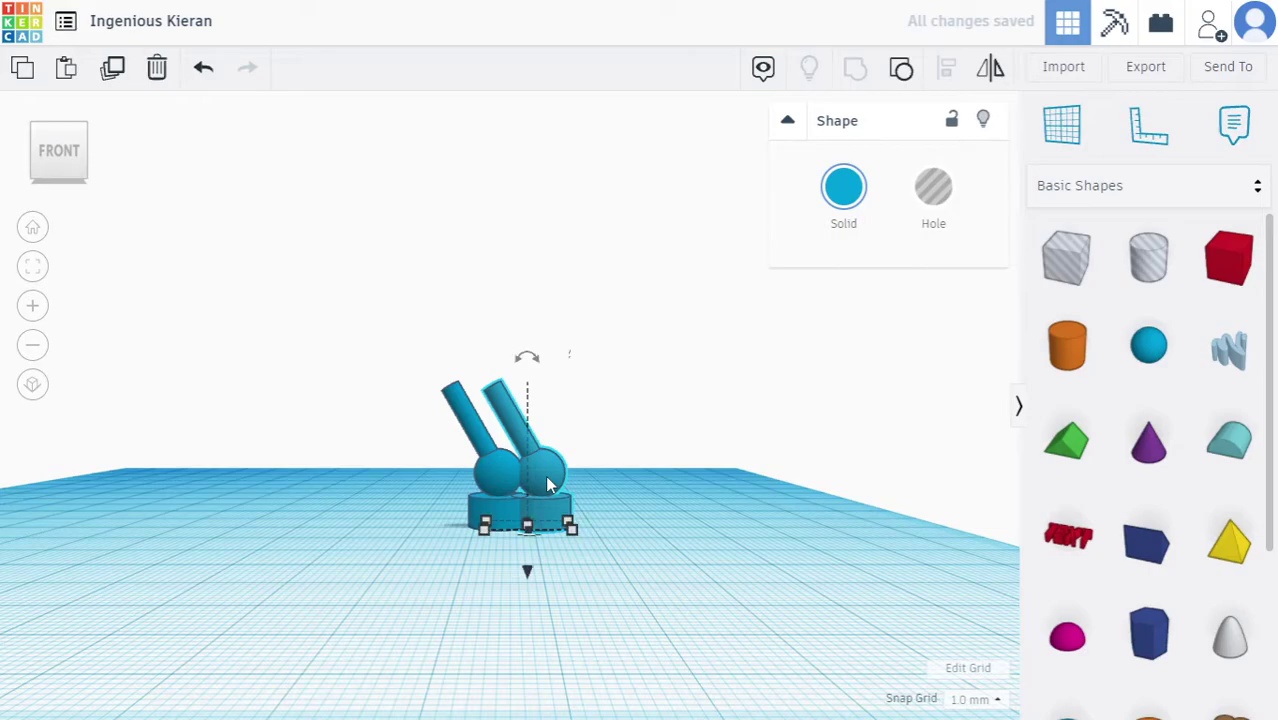
{"action": "left_click", "coordinate": [990, 70]}
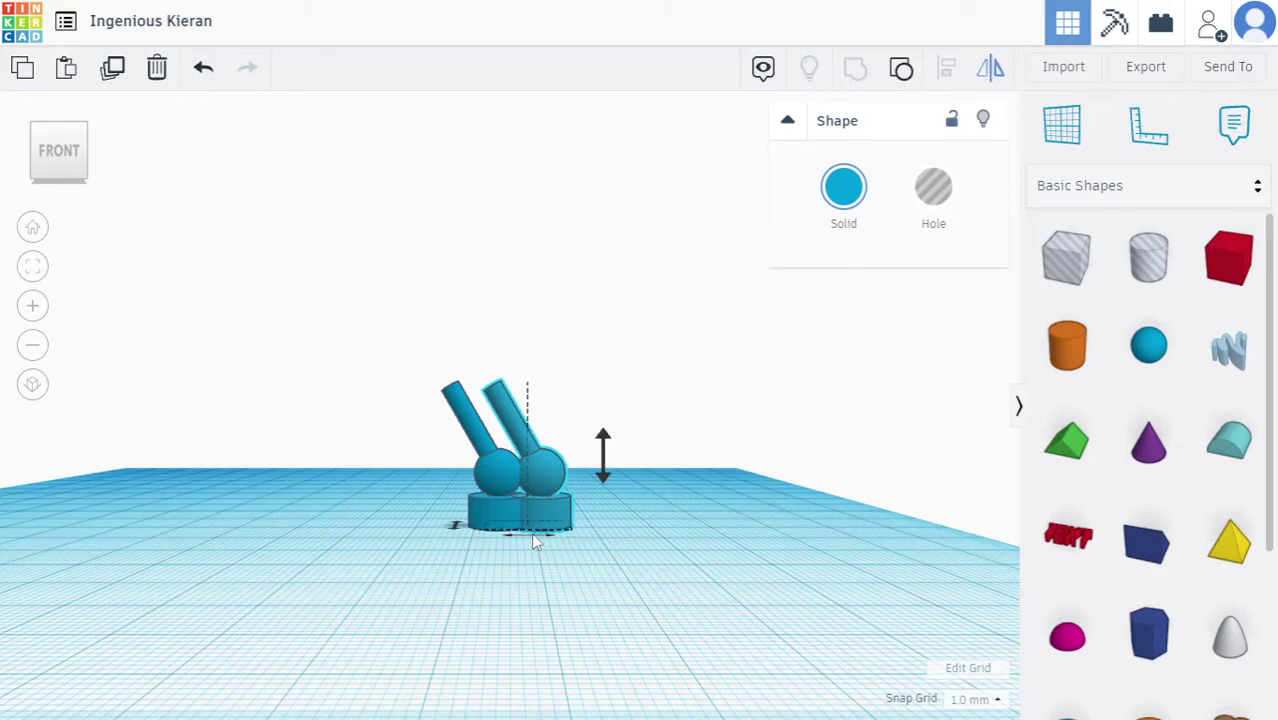
{"action": "left_click", "coordinate": [546, 543]}
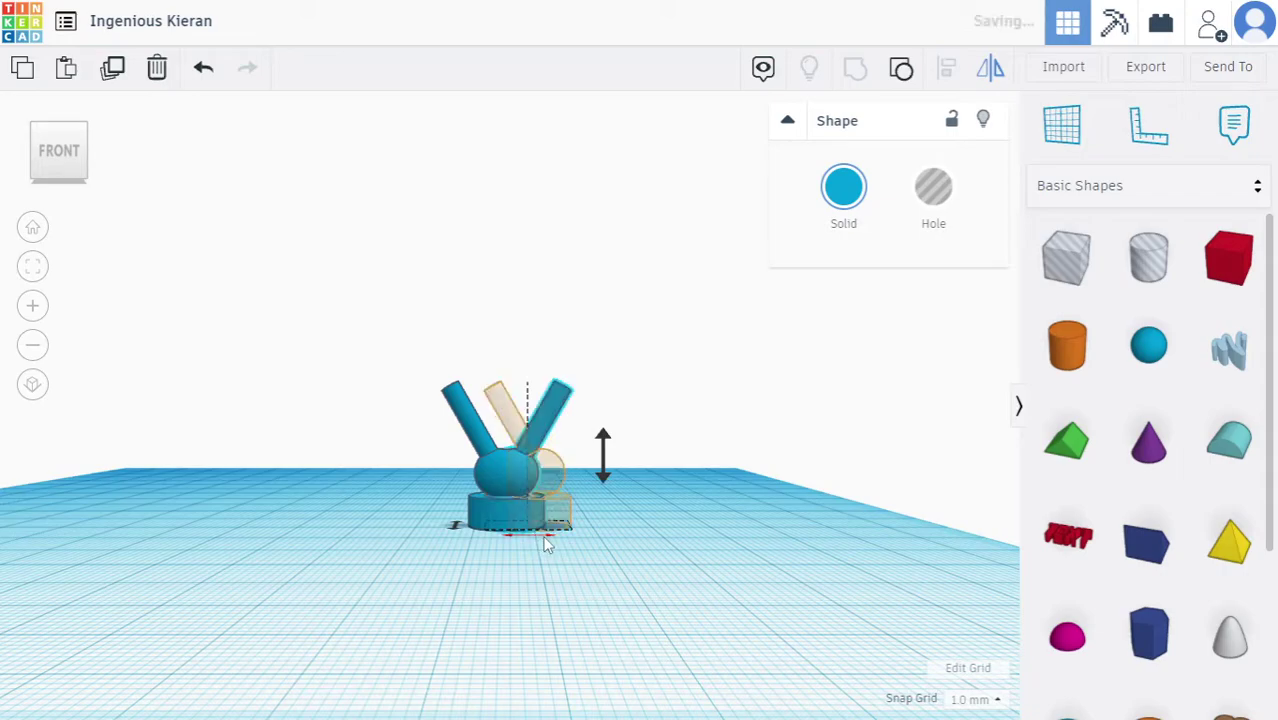
Move the mirrored copy to the left of the original, set its displacement to 60 mm and deselect it.
{"action": "left_click_drag", "start_coordinate": [540, 440], "coordinate": [358, 448]}
{"action": "left_click_drag", "start_coordinate": [268, 449], "coordinate": [185, 455]}
{"action": "key", "text": "Left"}
{"action": "key", "text": "Left"}
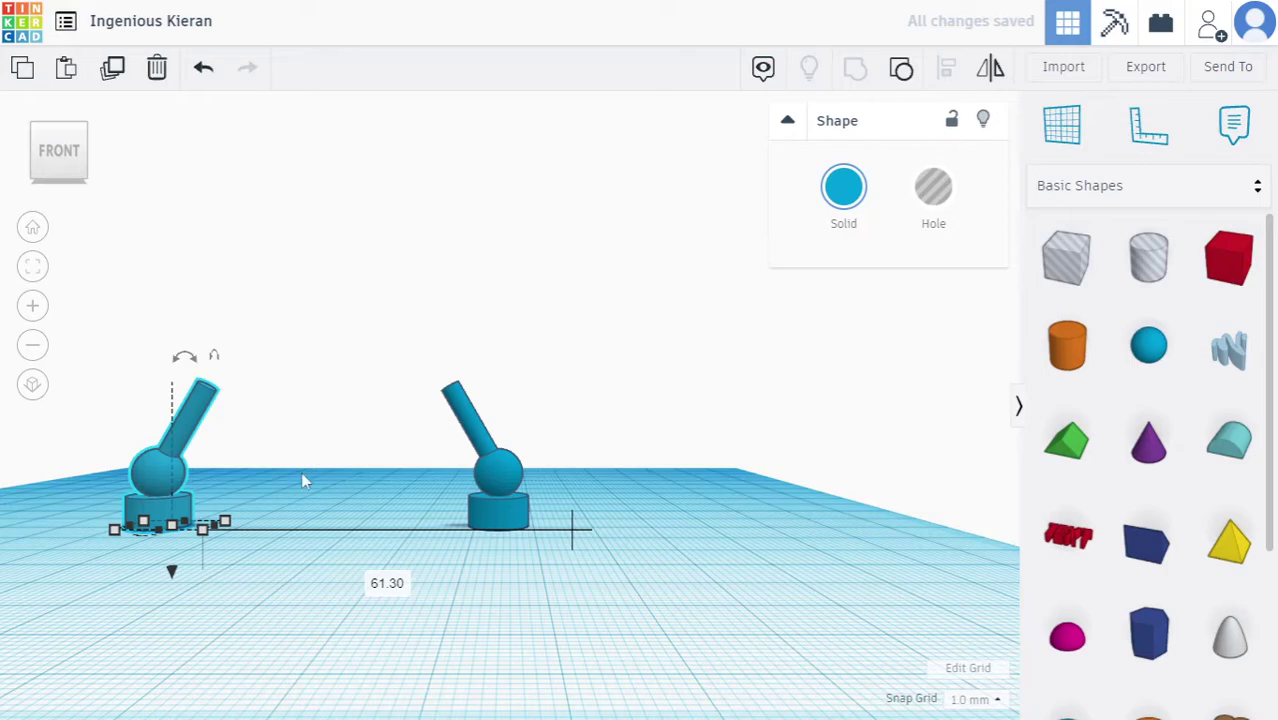
{"action": "left_click", "coordinate": [385, 585]}
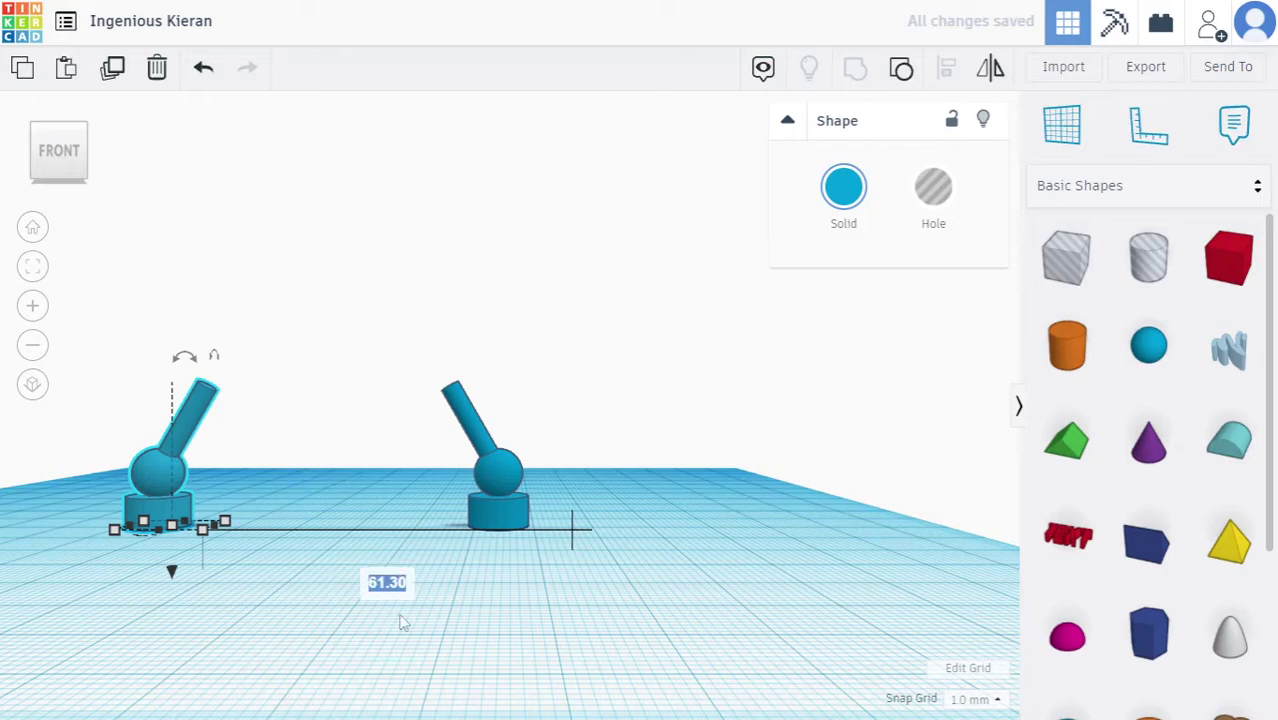
{"action": "type", "text": "60"}
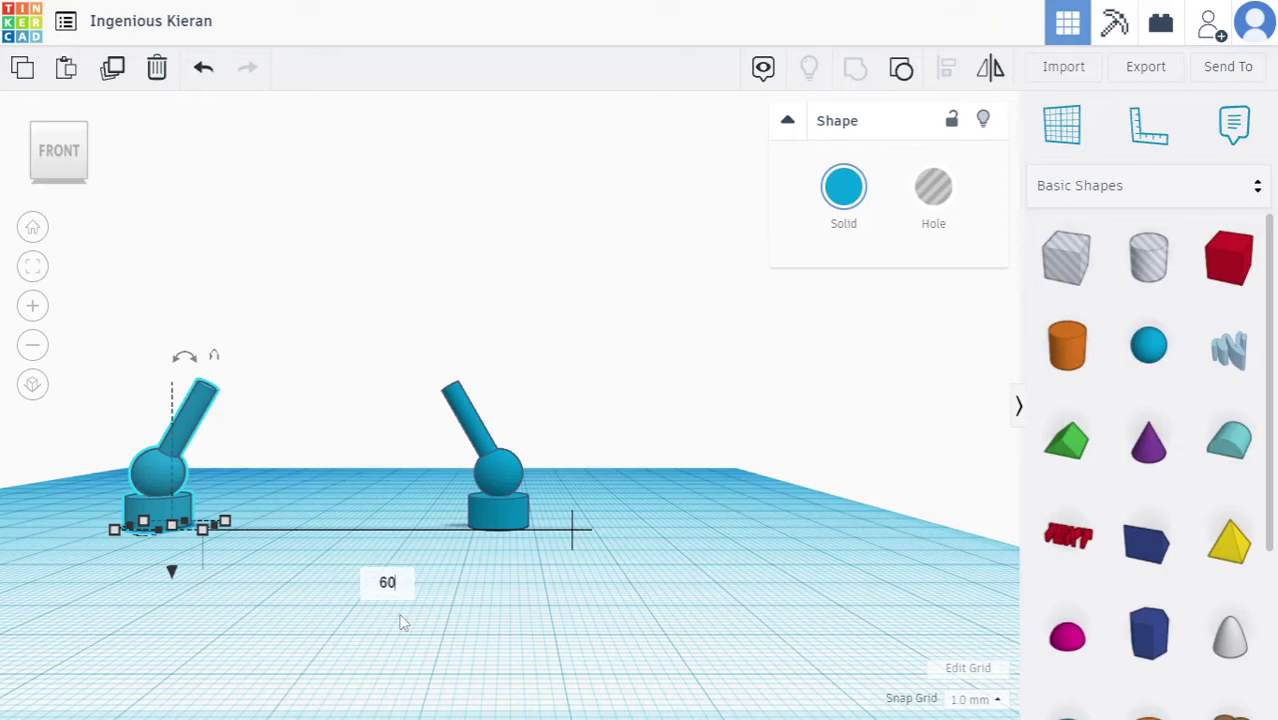
{"action": "key", "text": "Return"}
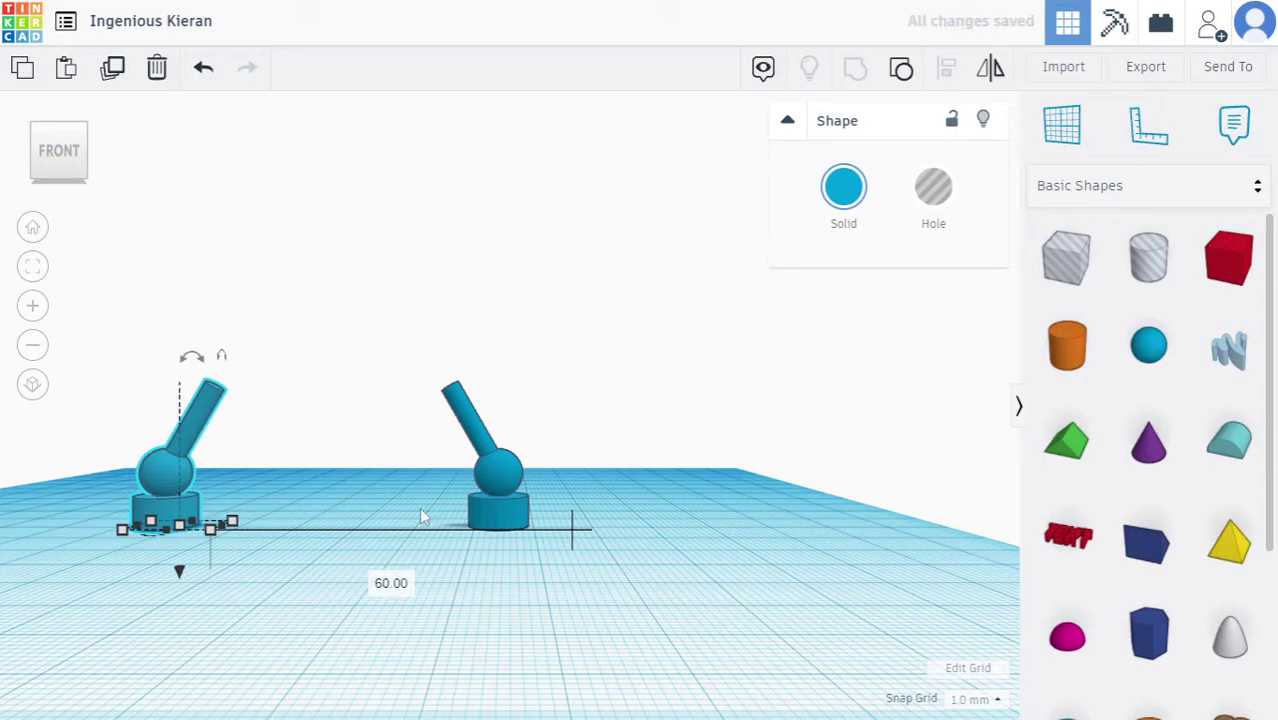
{"action": "left_click", "coordinate": [528, 600]}
Group the original shape and its mirrored copy into one solid shape and deselect it.
{"action": "left_click", "coordinate": [506, 500]}
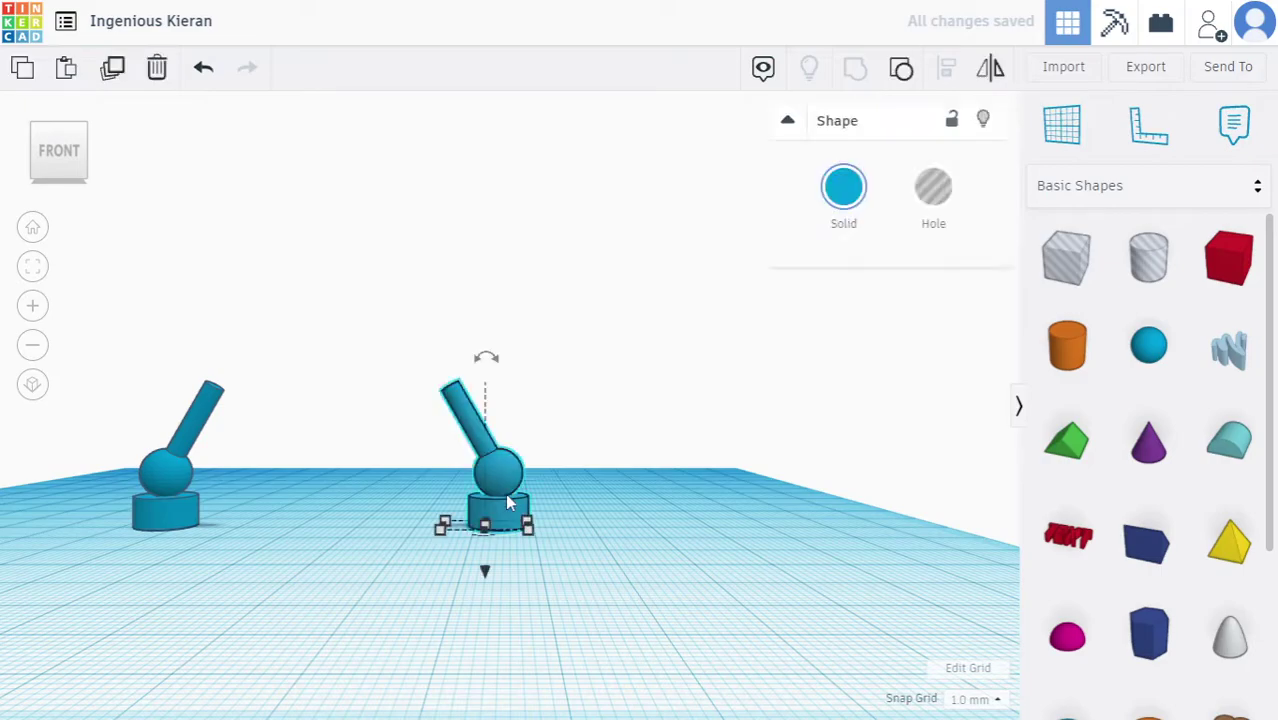
{"action": "left_click", "coordinate": [159, 474], "text": "shift"}
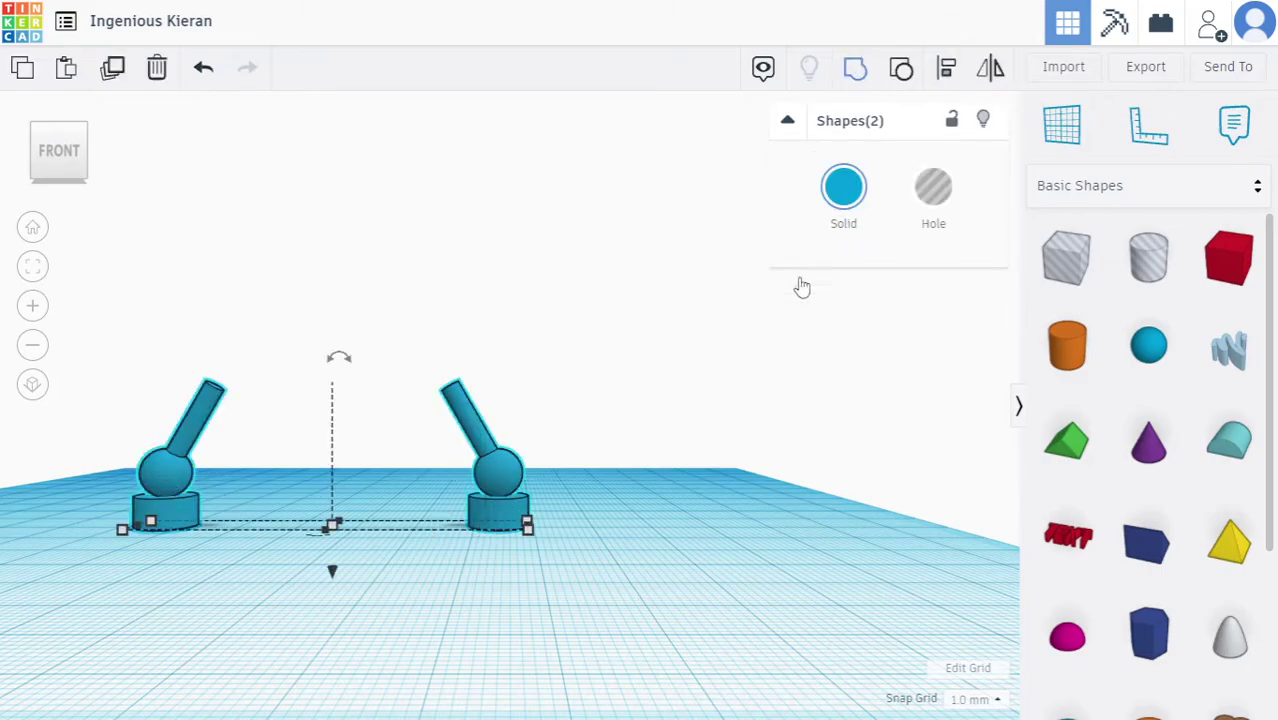
{"action": "left_click", "coordinate": [551, 601]}
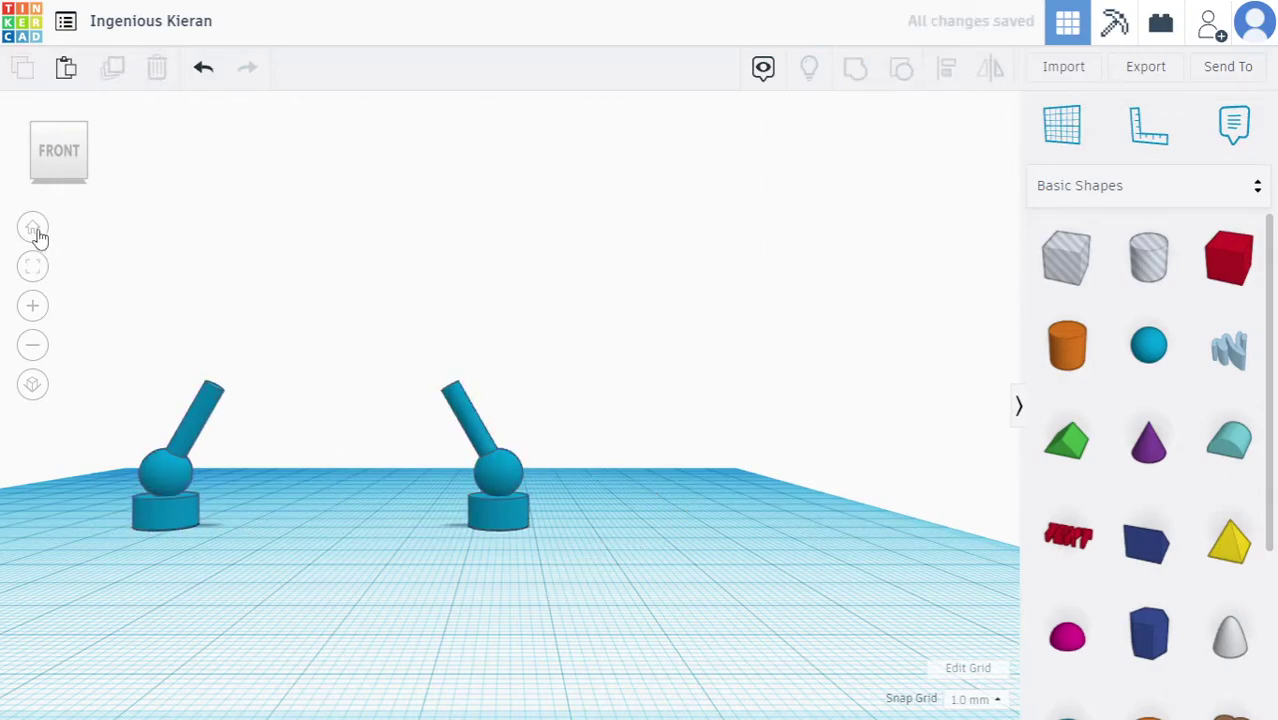
Duplicate the grouped pair and rotate the copy a quarter turn flat on the workplane, so it stands perpendicular to the original pair.
{"action": "left_click", "coordinate": [72, 156]}
{"action": "left_click_drag", "start_coordinate": [77, 175], "coordinate": [405, 465]}
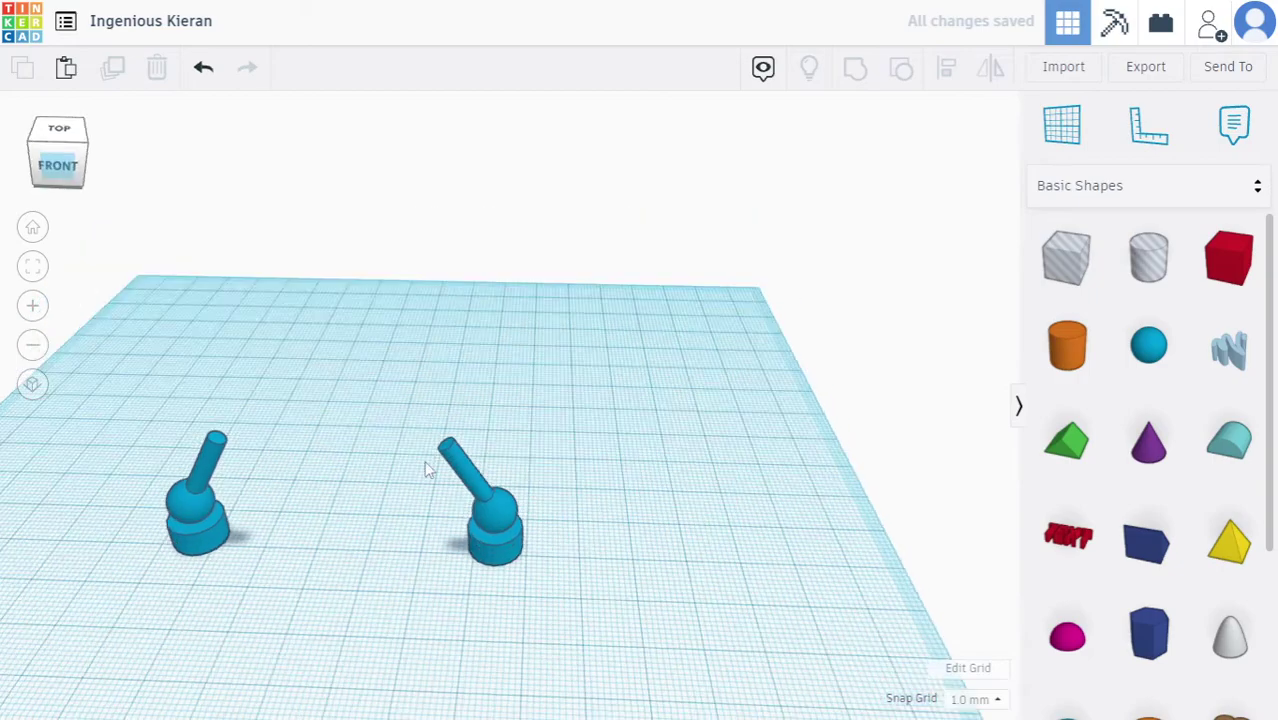
{"action": "key", "text": "ctrl+a"}
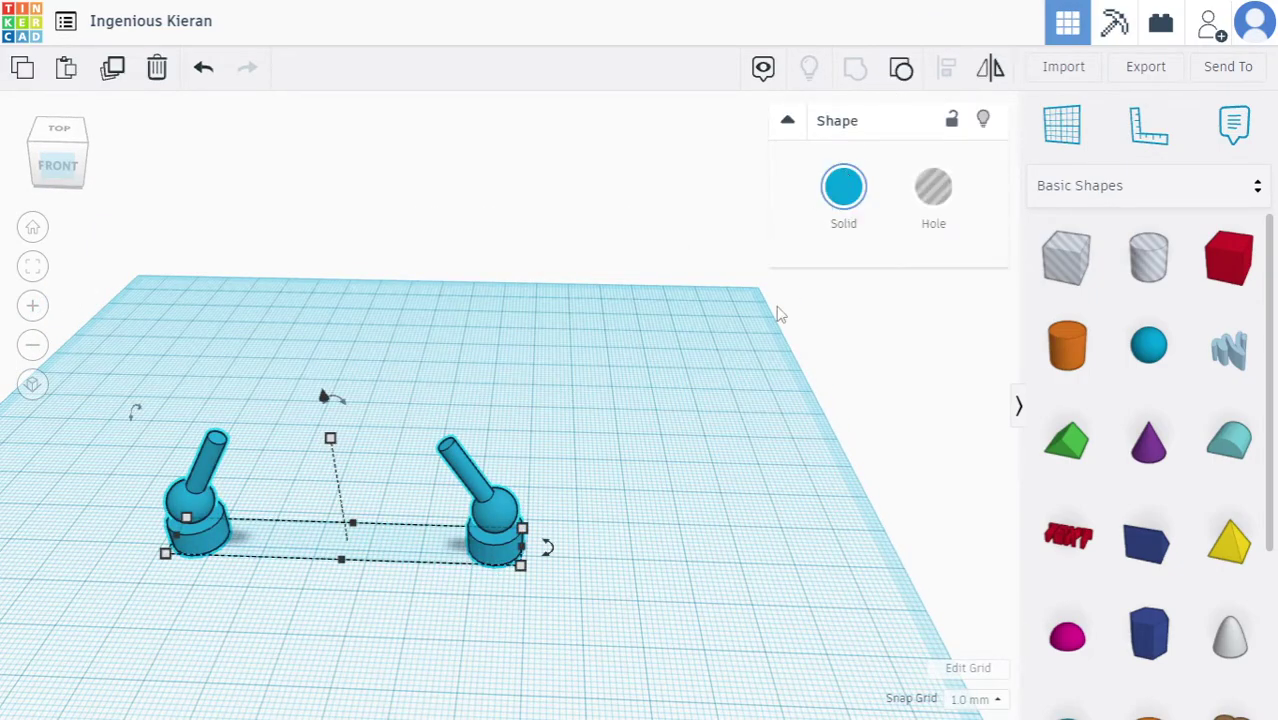
{"action": "key", "text": "ctrl+d"}
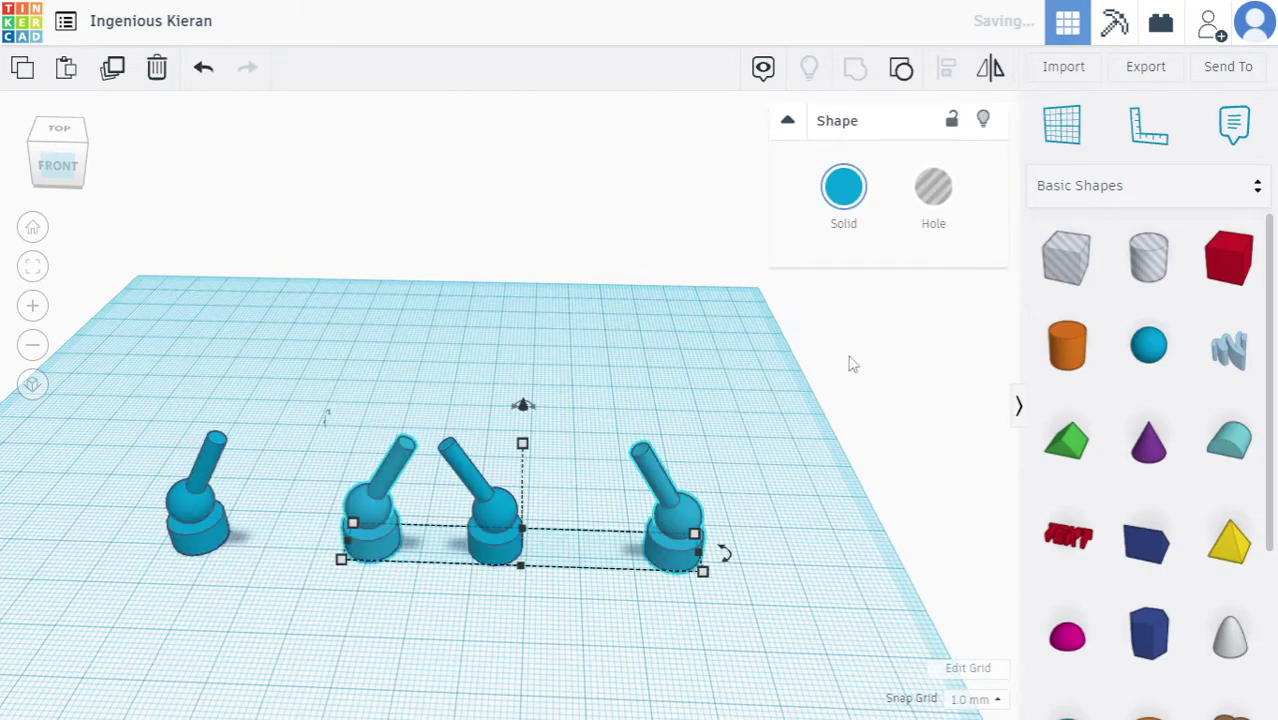
{"action": "left_click_drag", "start_coordinate": [728, 562], "coordinate": [510, 697]}
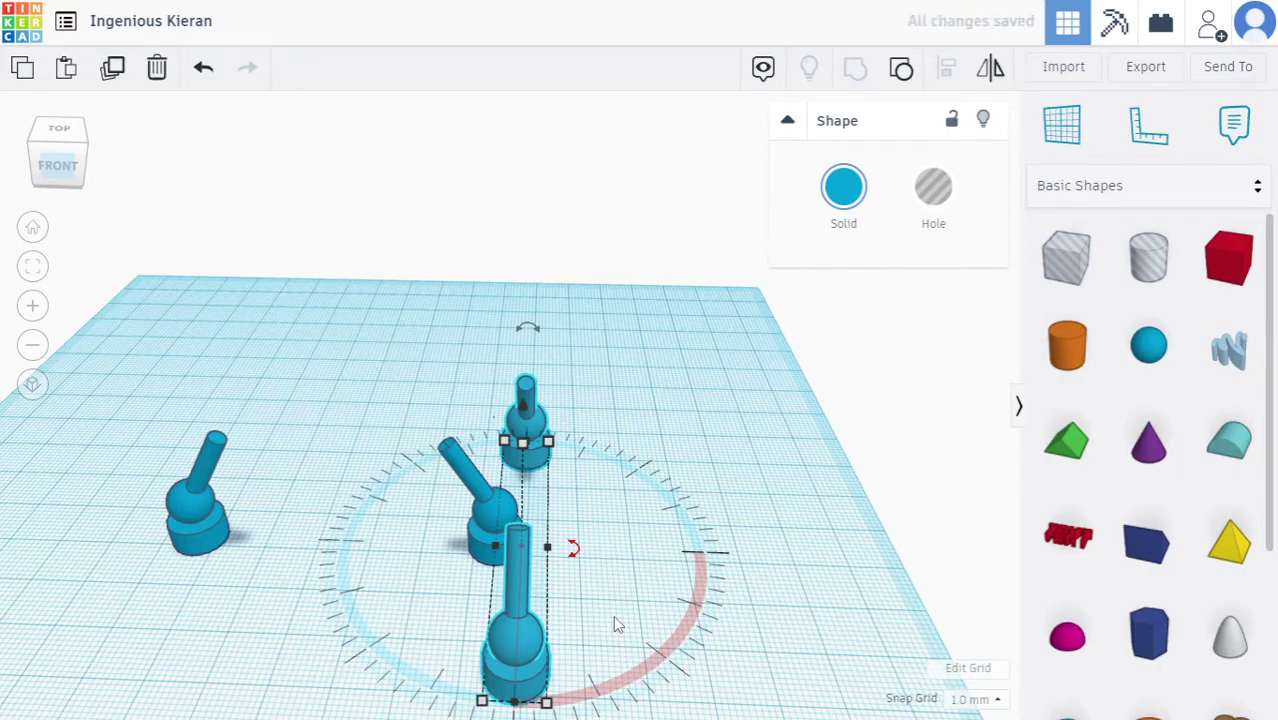
Align the original and rotated pairs on their left-to-right centre so the four arms form a cross layout, and deselect them.
{"action": "right_click_drag", "start_coordinate": [622, 562], "coordinate": [575, 597]}
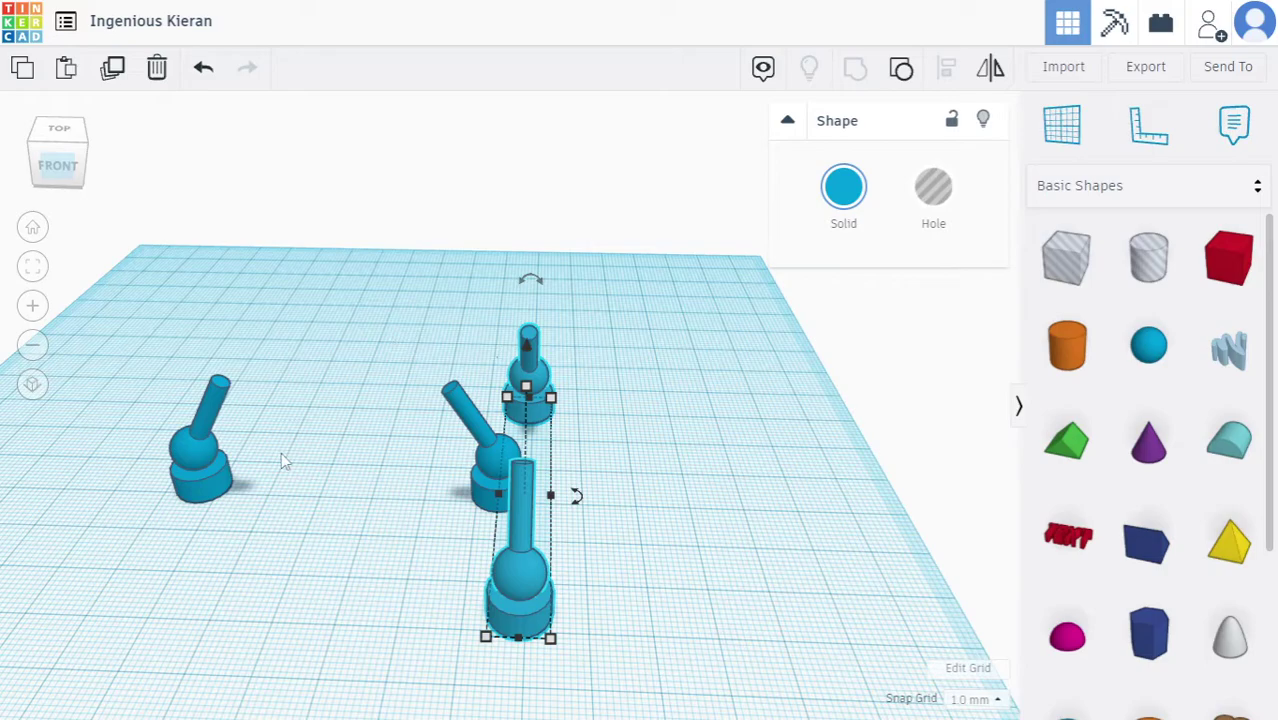
{"action": "left_click", "coordinate": [182, 452], "text": "shift"}
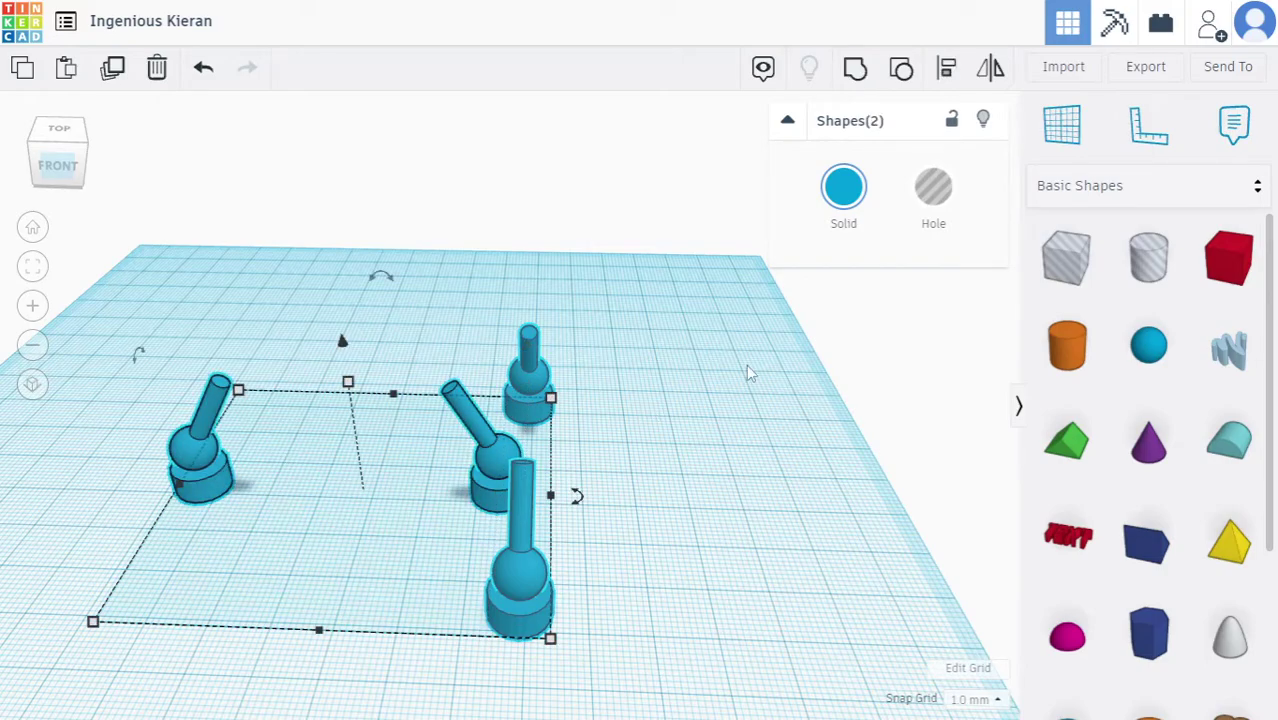
{"action": "left_click", "coordinate": [947, 70]}
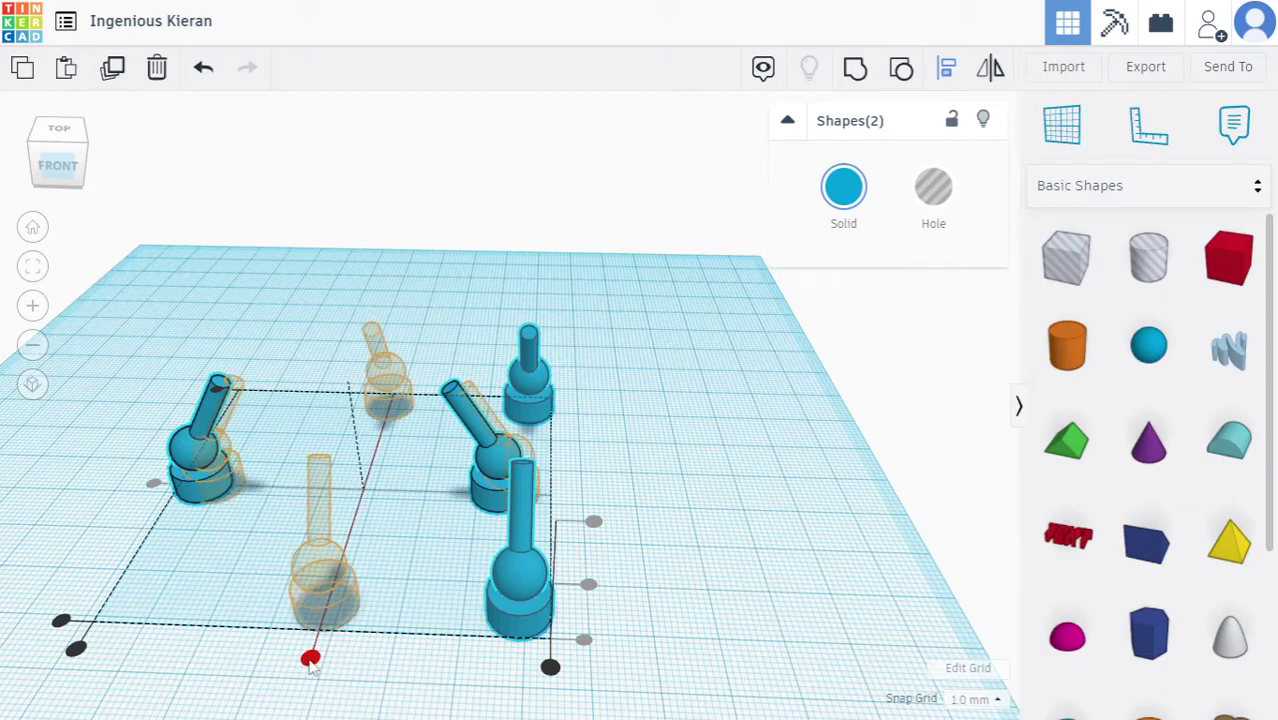
{"action": "left_click", "coordinate": [311, 659]}
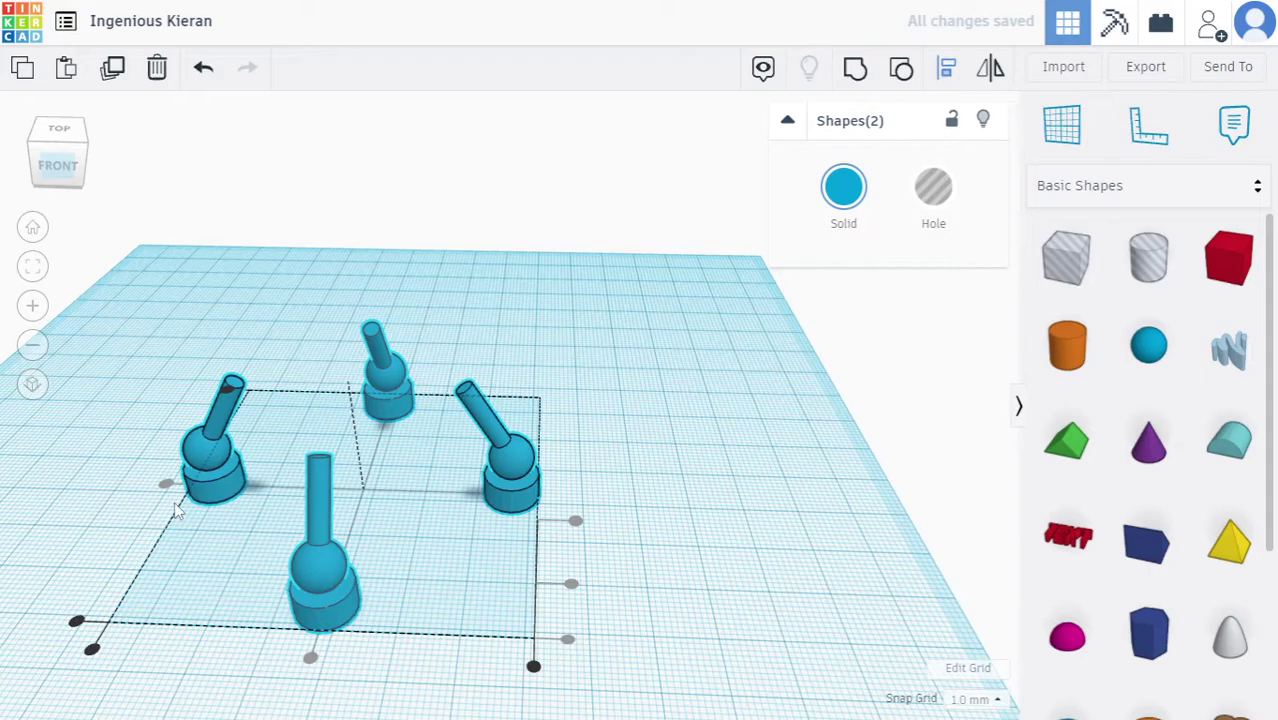
{"action": "left_click", "coordinate": [750, 430]}
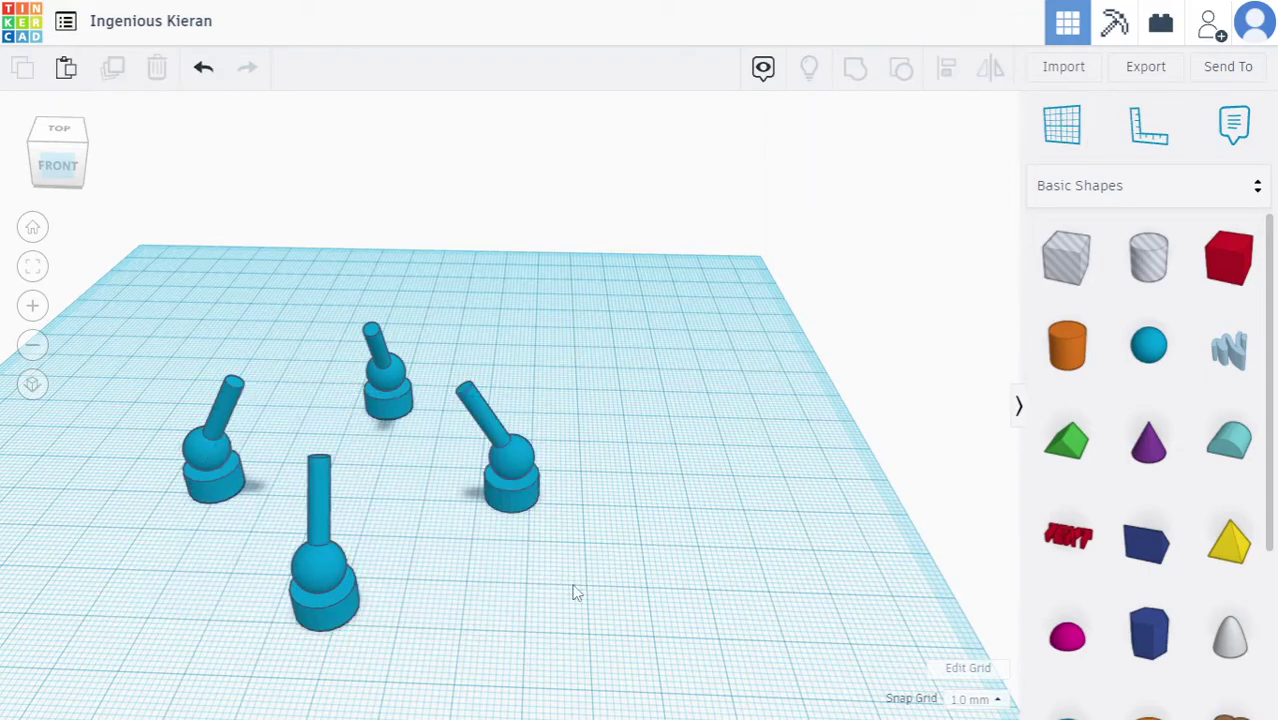
Place a sphere on the workplane beside the four arms and set its width to 56 mm and its depth to 75 mm.
{"action": "middle_click_drag", "start_coordinate": [736, 531], "coordinate": [686, 437]}
{"action": "scroll", "coordinate": [684, 437], "scroll_direction": "down", "scroll_amount": 5}
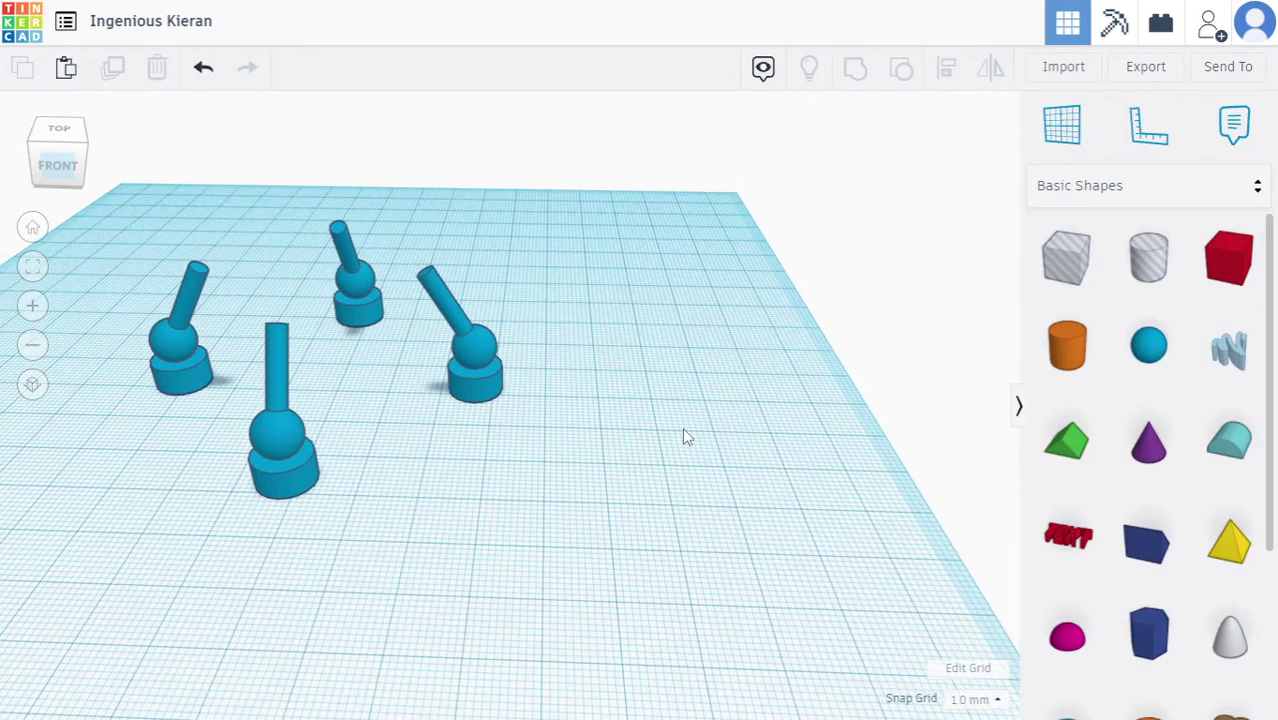
{"action": "left_click_drag", "start_coordinate": [1152, 360], "coordinate": [612, 520]}
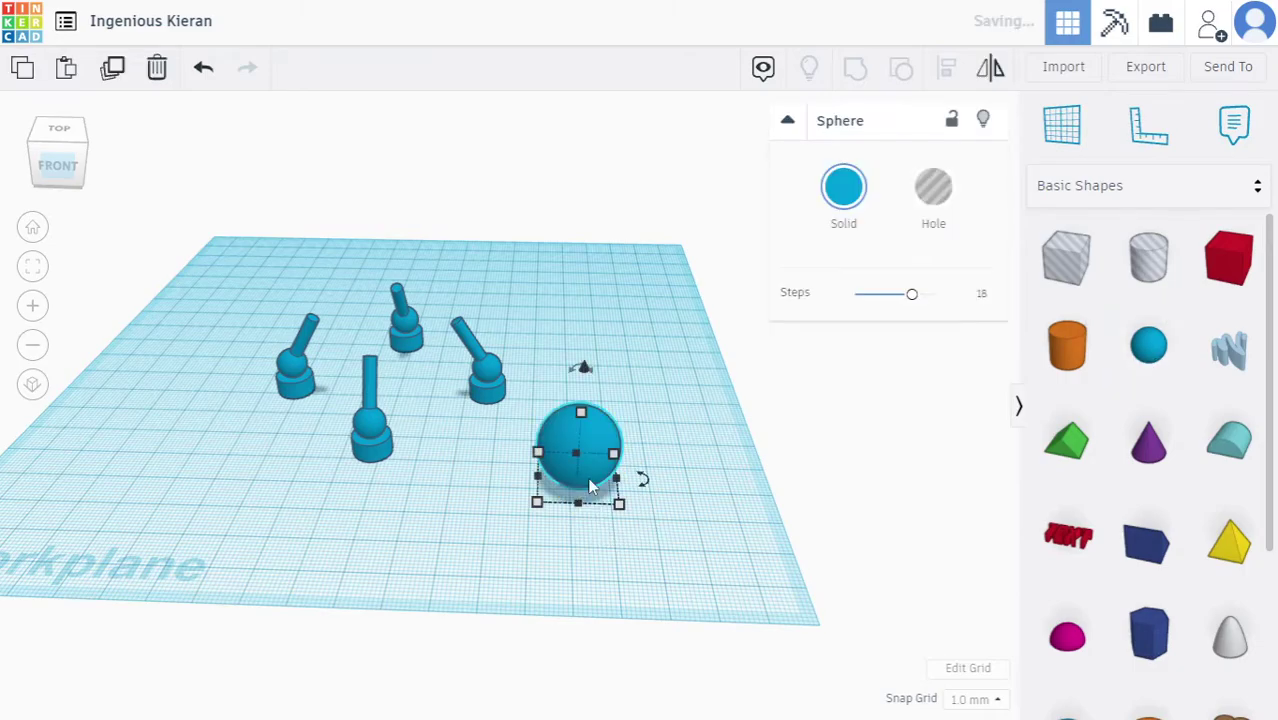
{"action": "mouse_move", "coordinate": [619, 507]}
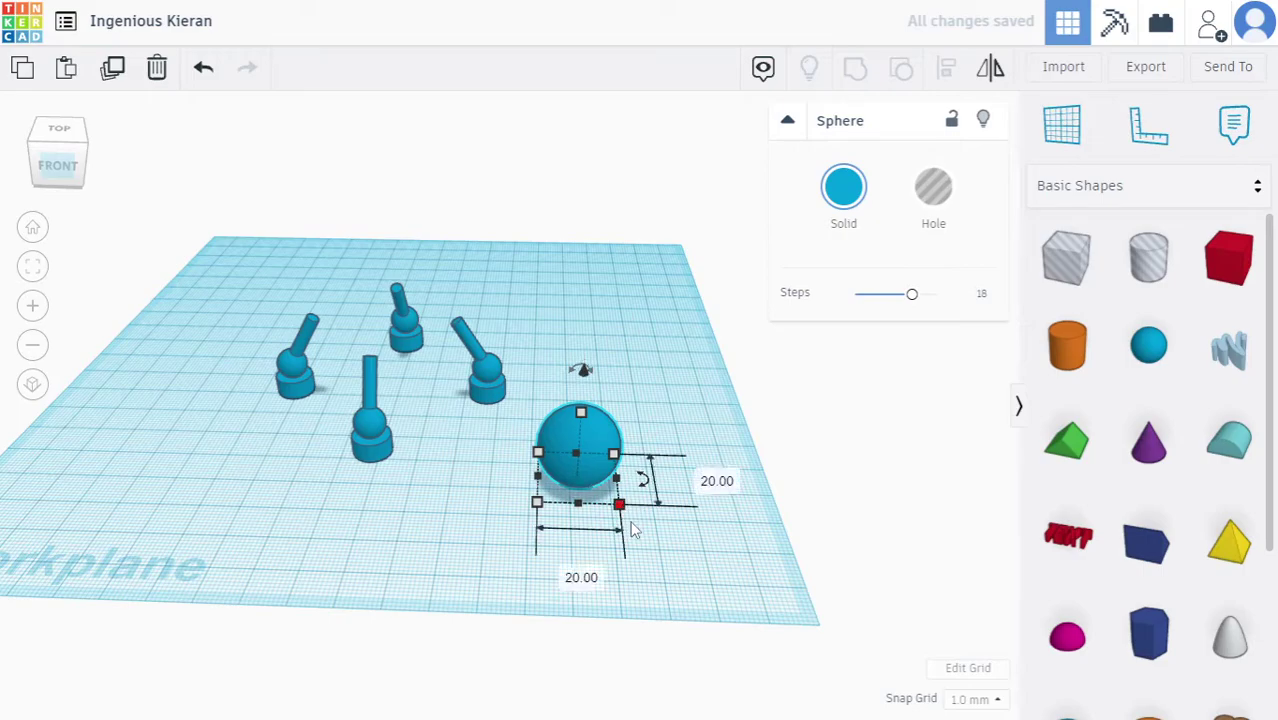
{"action": "left_click", "coordinate": [594, 578]}
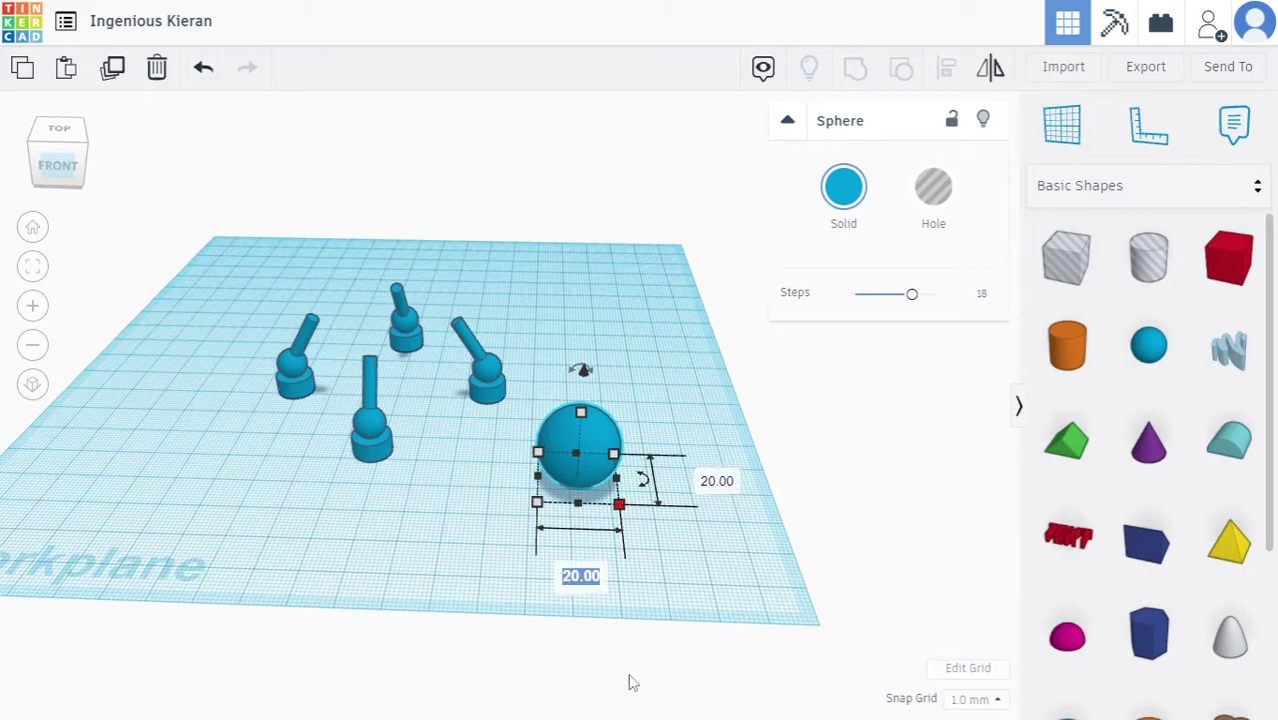
{"action": "type", "text": "56"}
{"action": "key", "text": "Tab"}
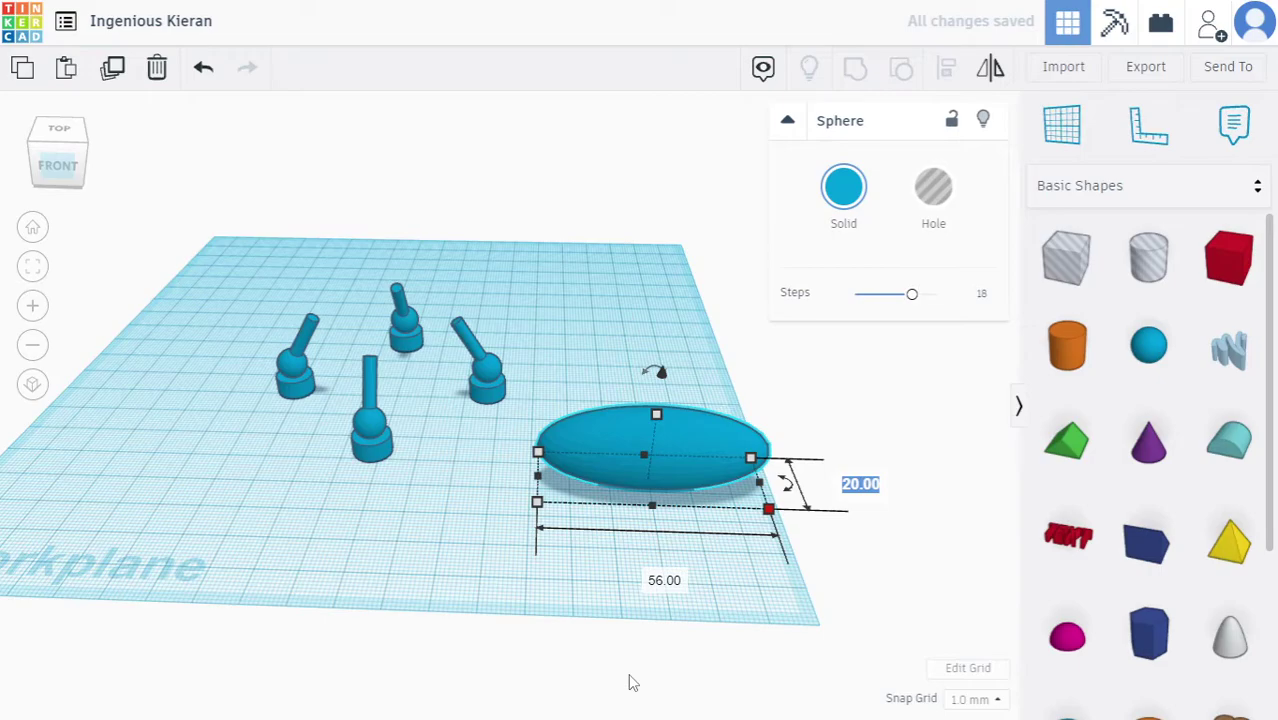
{"action": "type", "text": "75"}
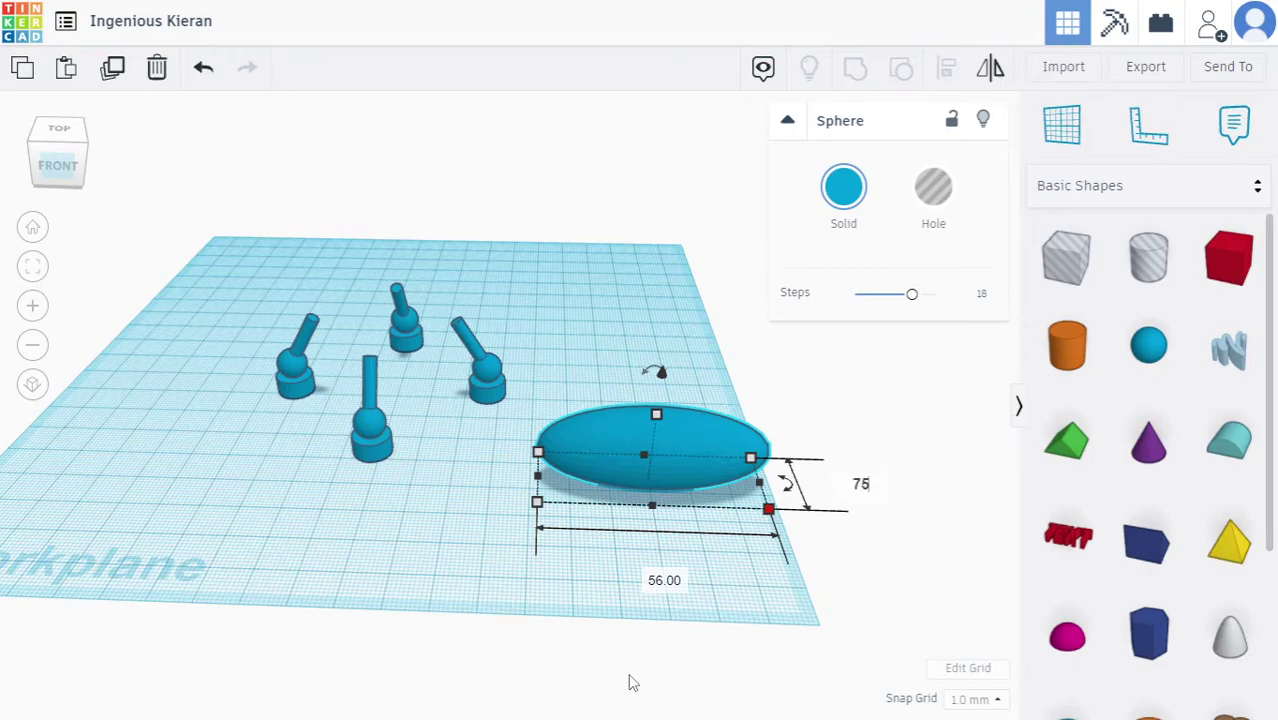
{"action": "key", "text": "Return"}
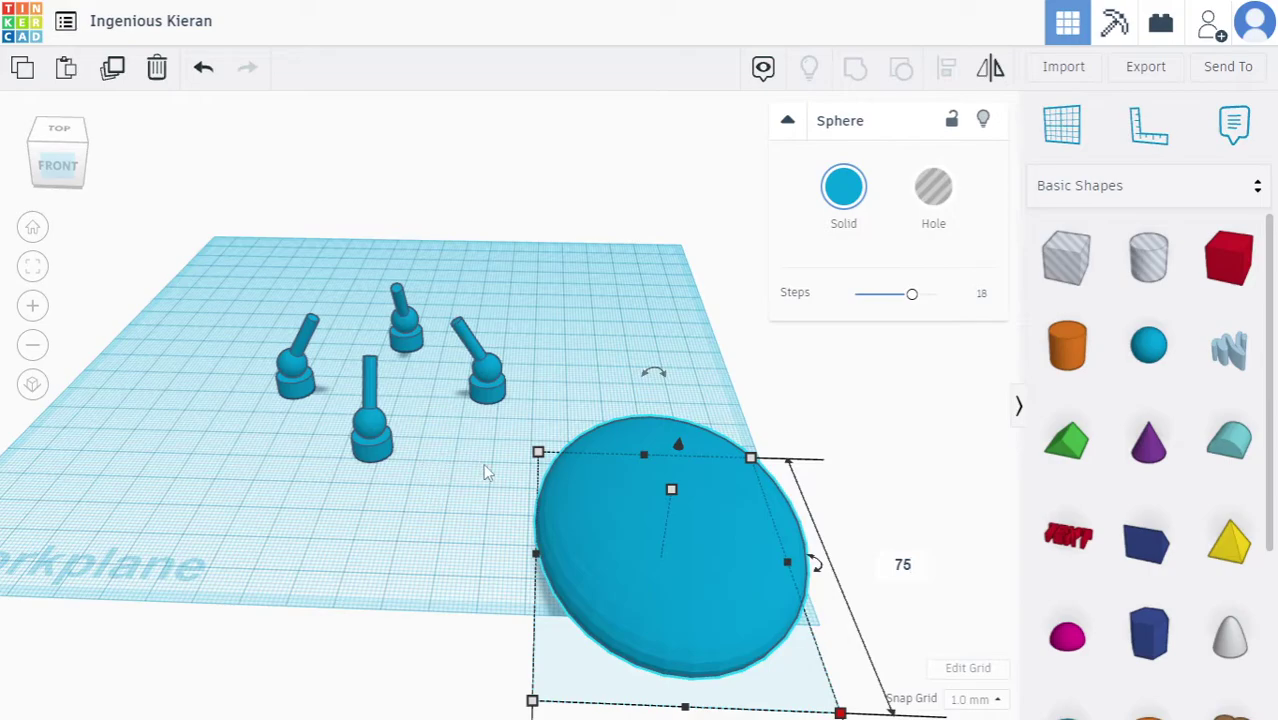
Set the stretched sphere's smoothness to 24 steps and deselect it.
{"action": "scroll", "coordinate": [434, 444], "scroll_direction": "up", "scroll_amount": 5}
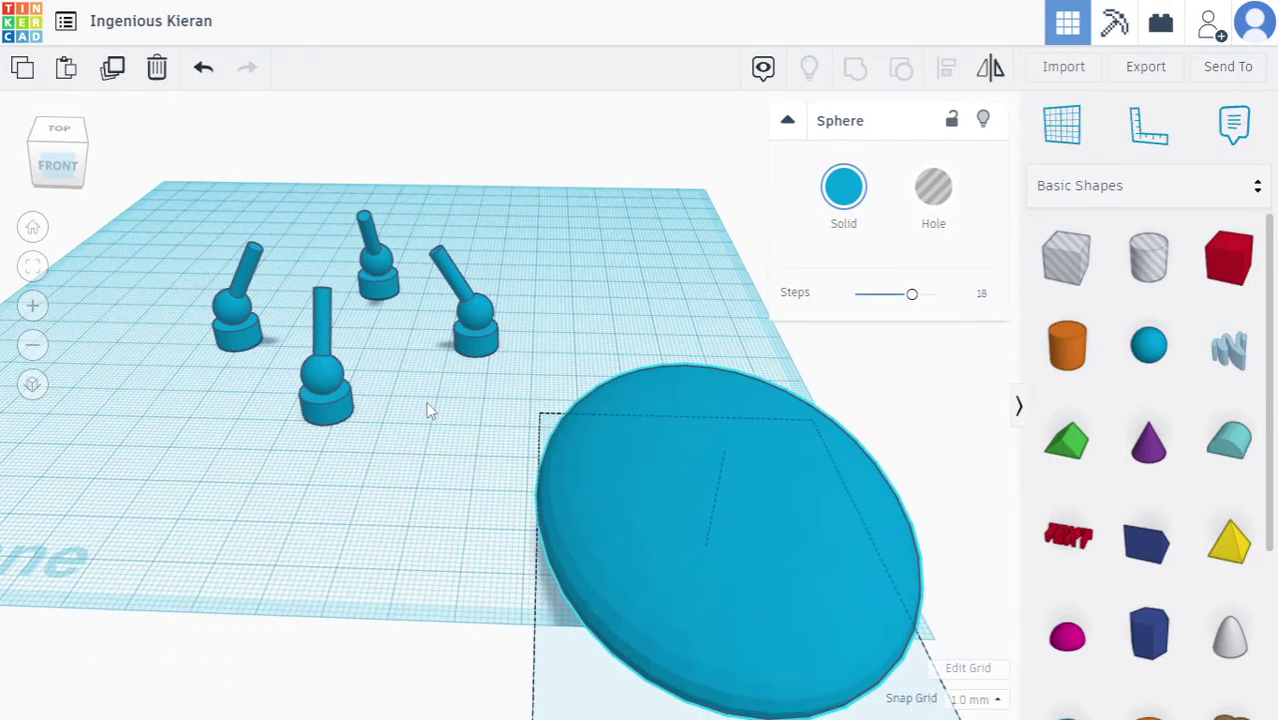
{"action": "scroll", "coordinate": [428, 410], "scroll_direction": "down", "scroll_amount": 3}
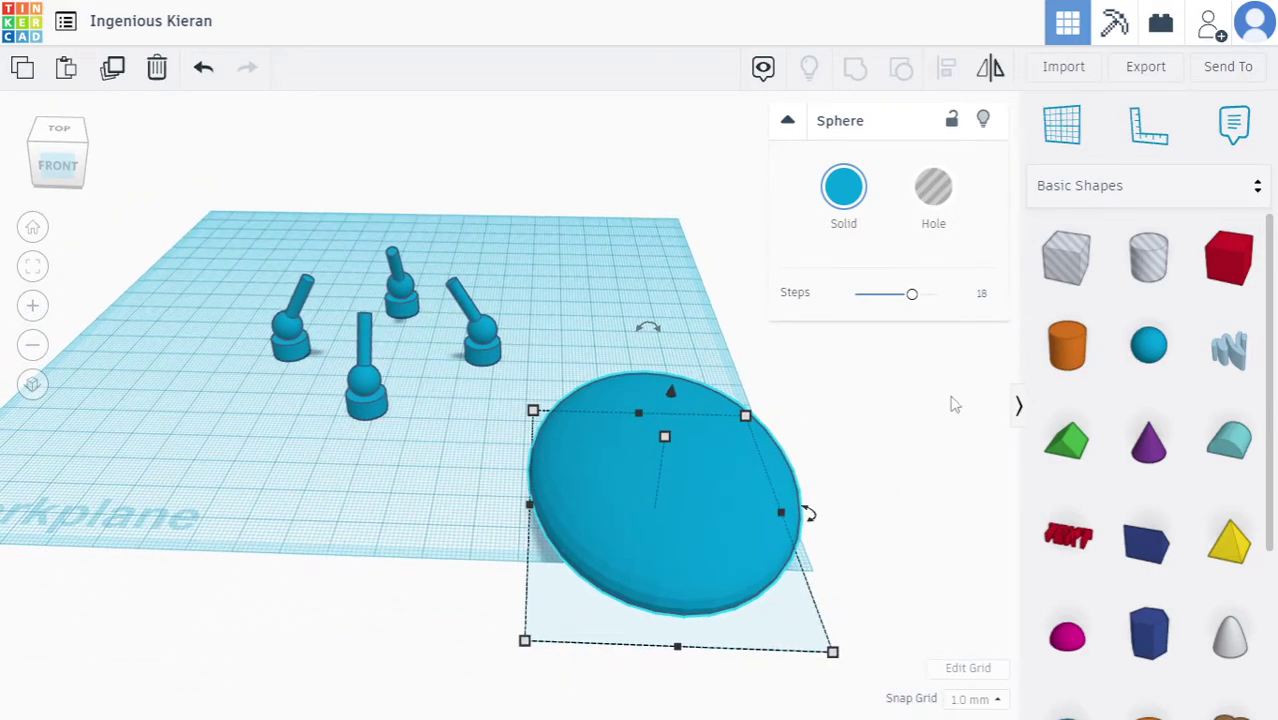
{"action": "left_click", "coordinate": [917, 295]}
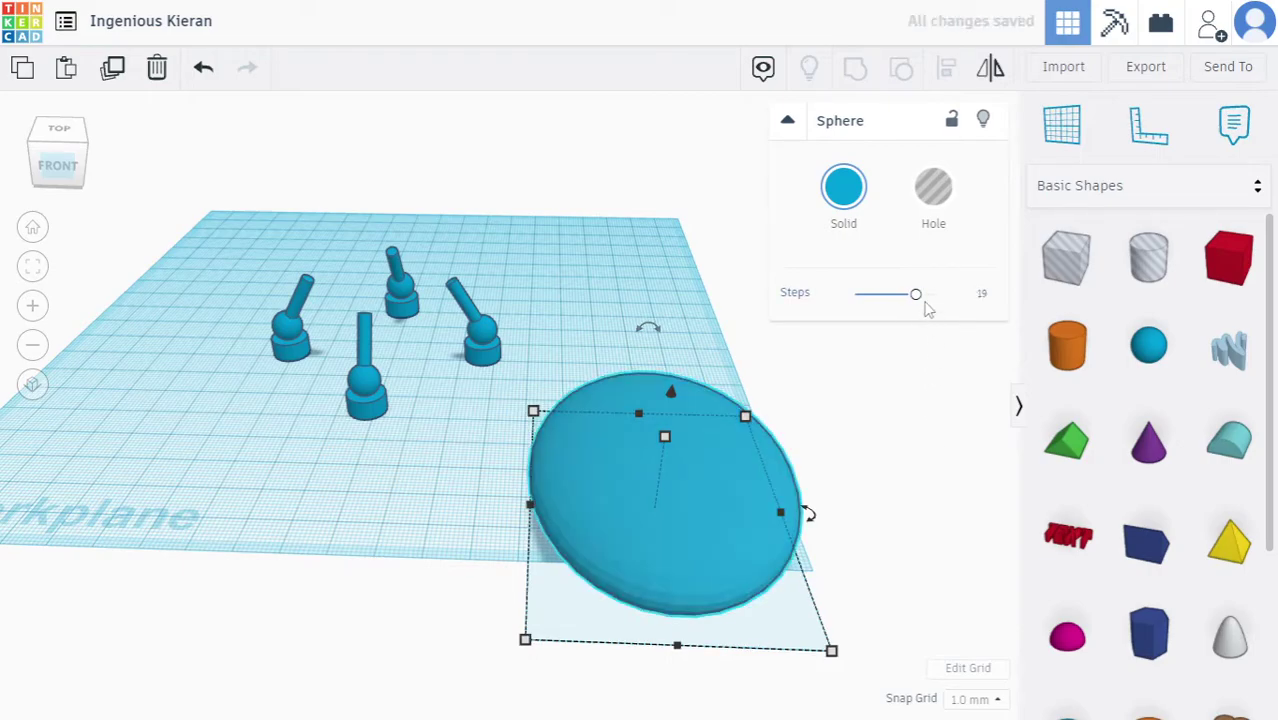
{"action": "left_click", "coordinate": [937, 296]}
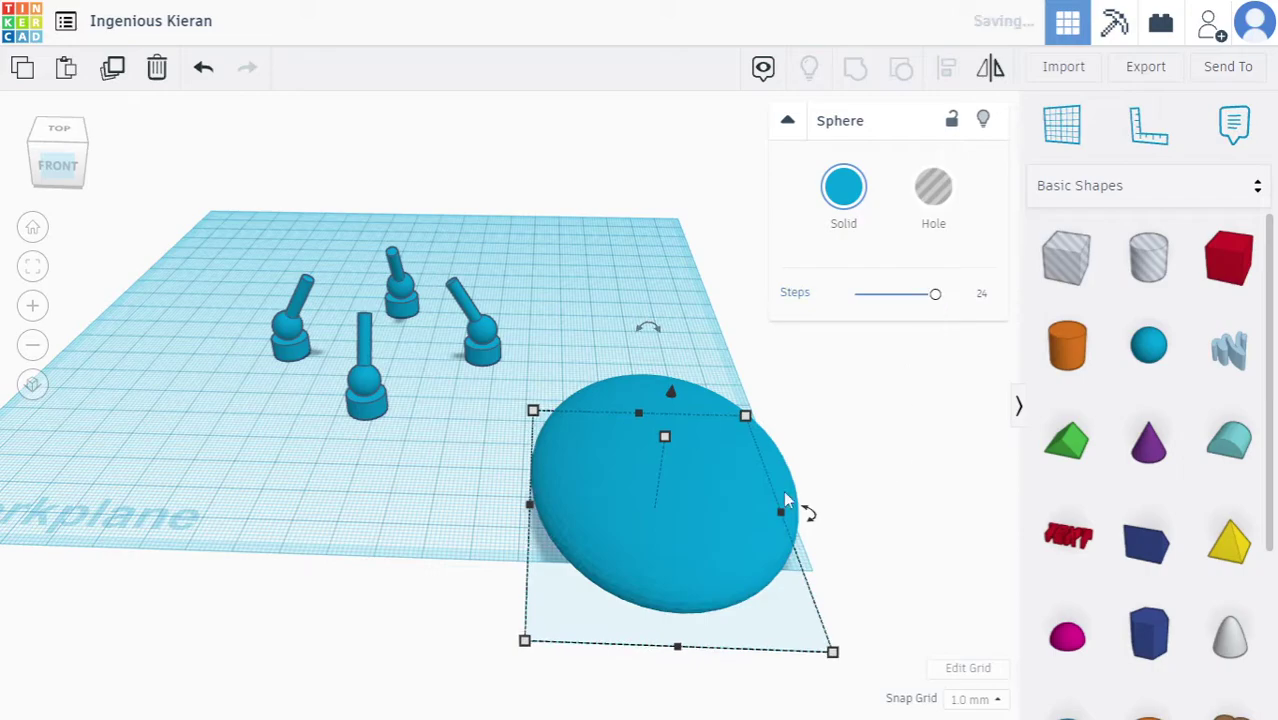
{"action": "left_click", "coordinate": [557, 332]}
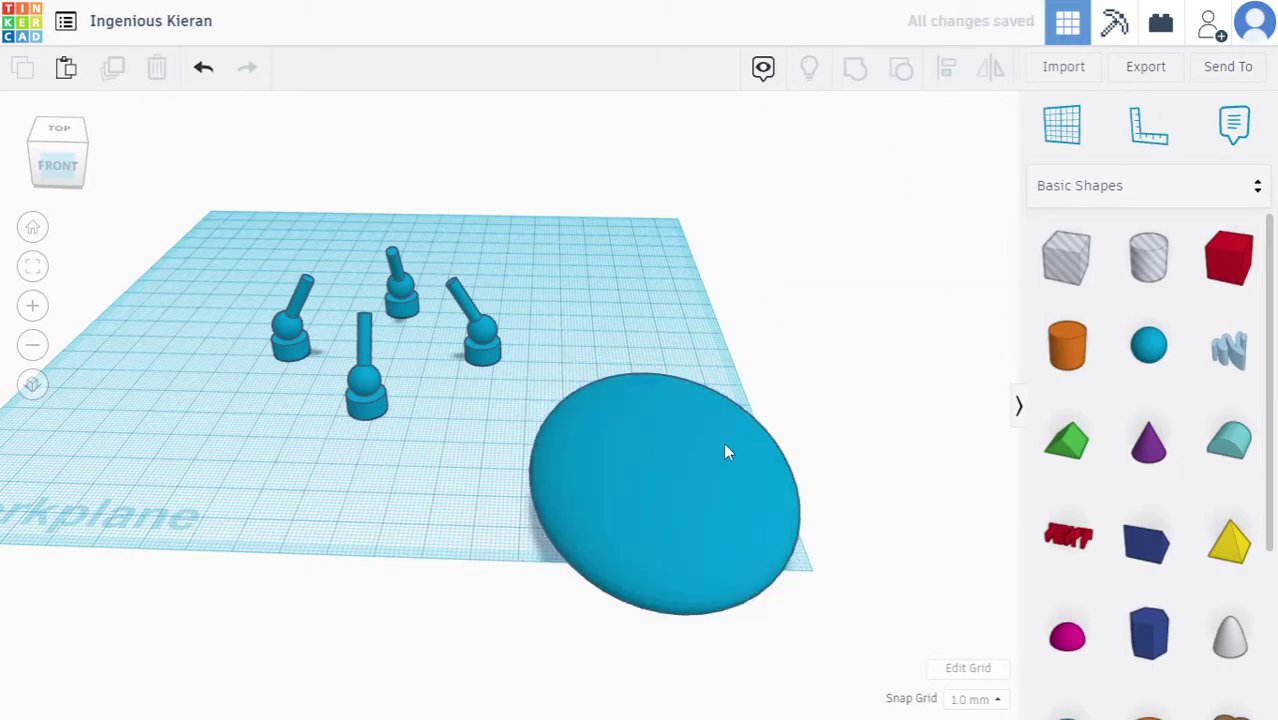
Raise the stretched sphere off the workplane until its underside reaches about the height of the tilted cylinders.
{"action": "left_click", "coordinate": [689, 517]}
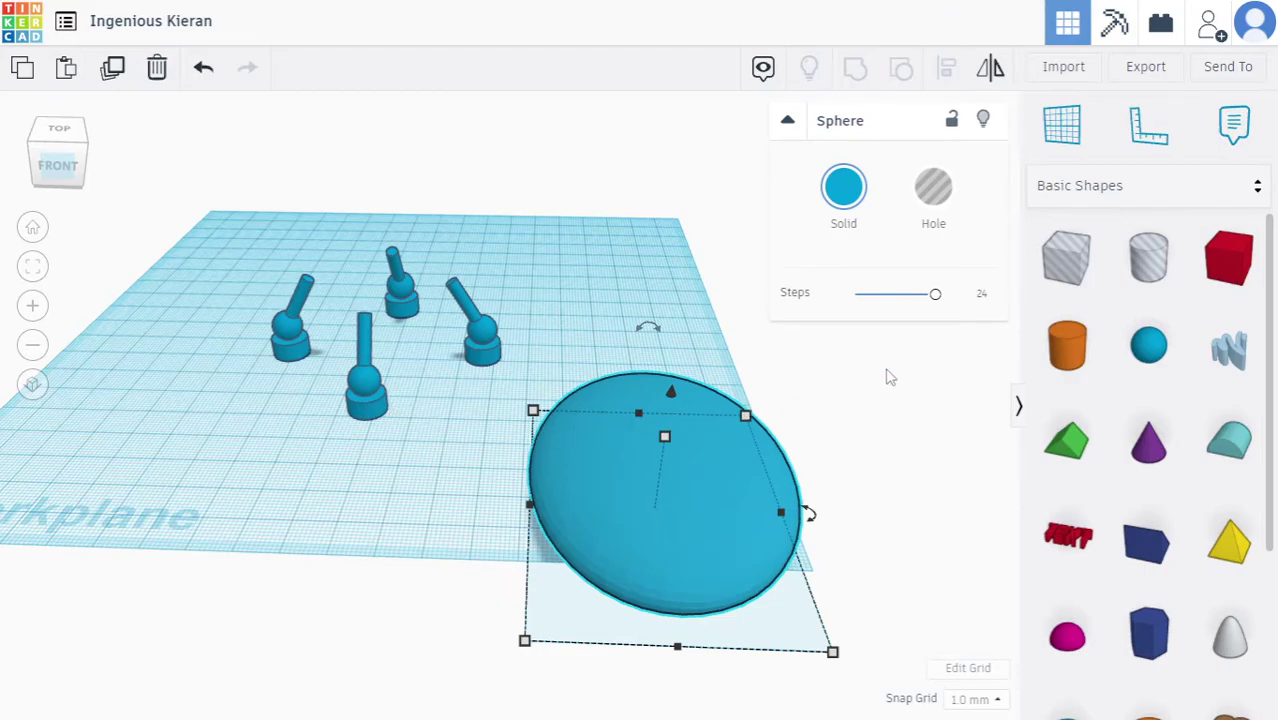
{"action": "left_click", "coordinate": [86, 166]}
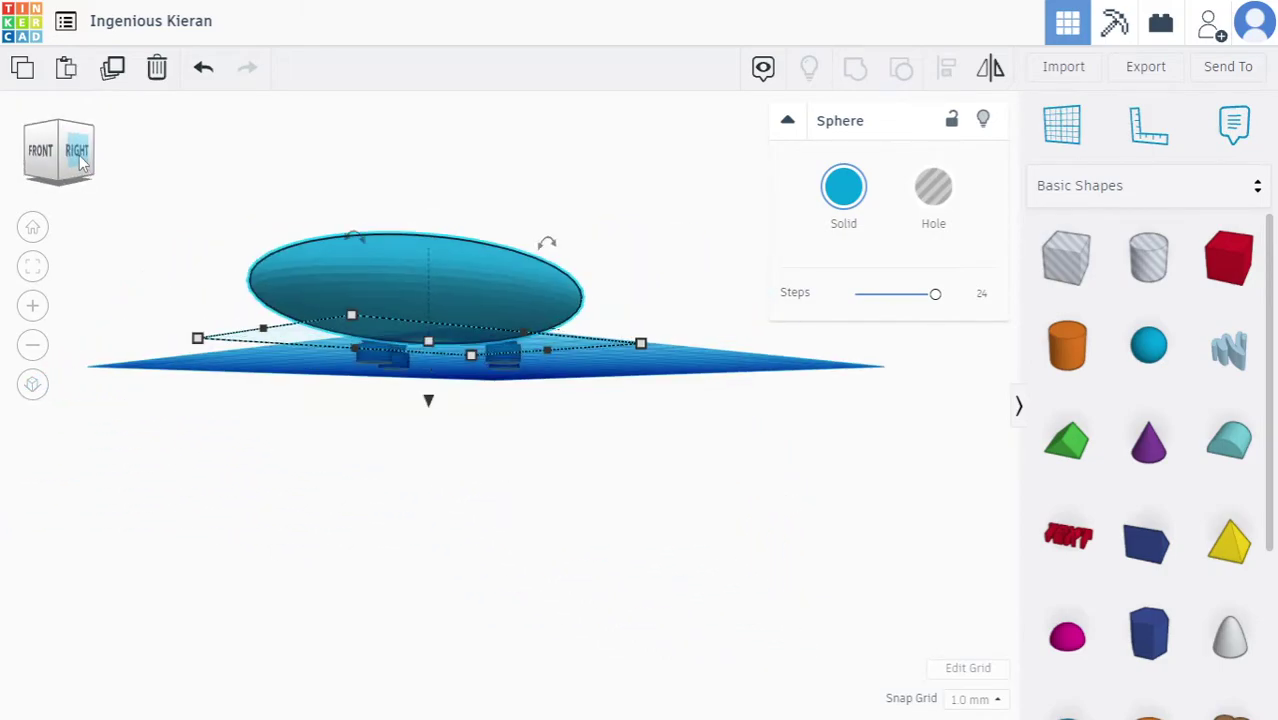
{"action": "left_click", "coordinate": [79, 155]}
{"action": "right_click_drag", "start_coordinate": [548, 278], "coordinate": [570, 340]}
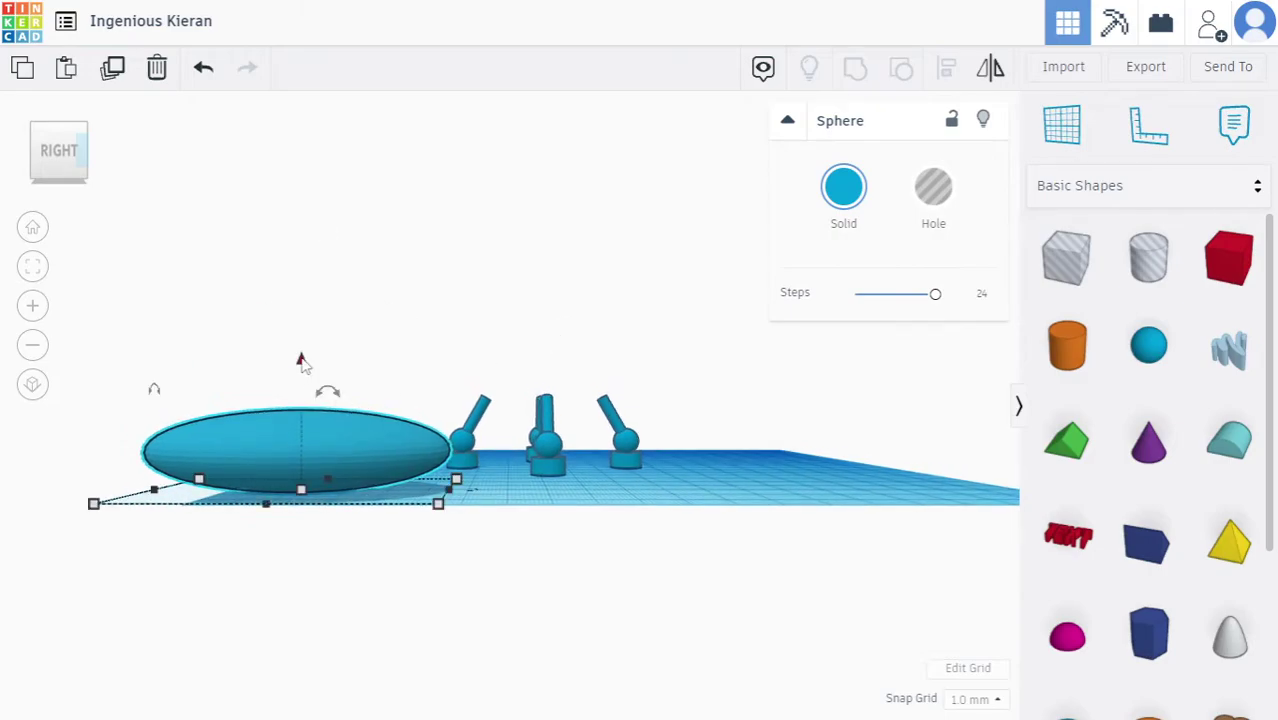
{"action": "left_click_drag", "start_coordinate": [303, 363], "coordinate": [318, 290]}
{"action": "right_click_drag", "start_coordinate": [590, 393], "coordinate": [730, 383]}
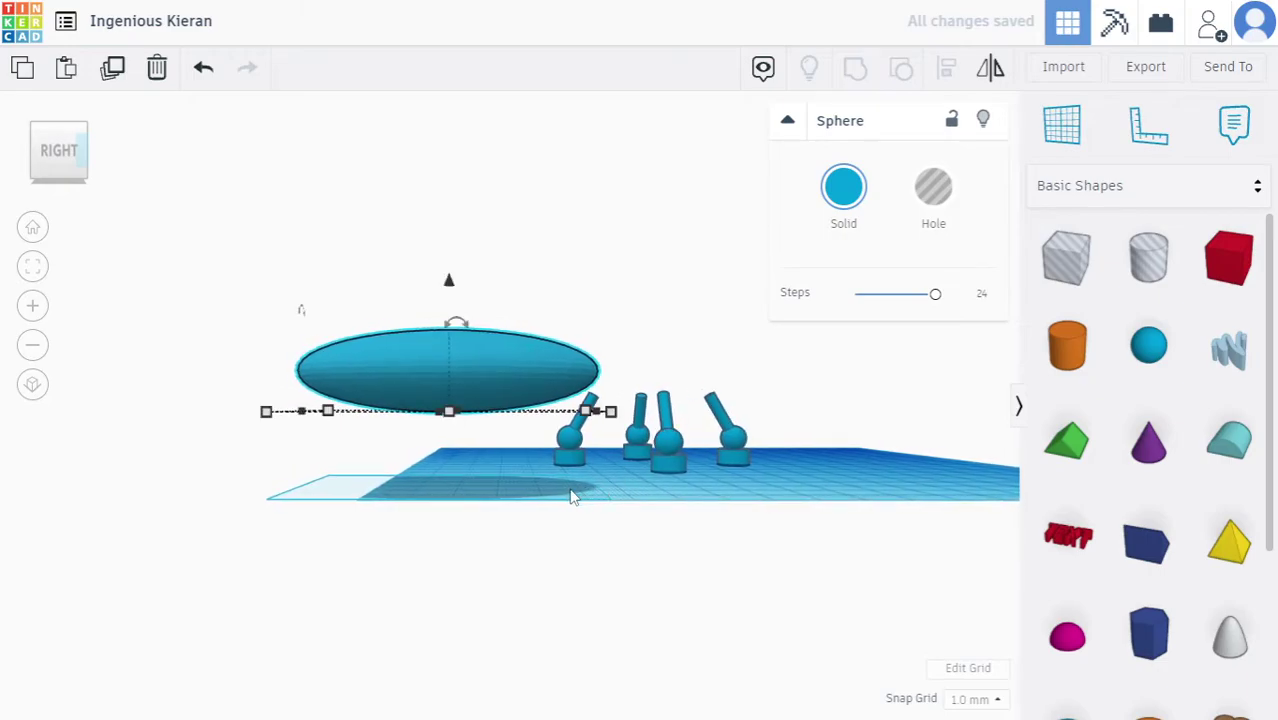
Align the stretched sphere and the original grouped pair on their shared centre along the workplane's width.
{"action": "right_click_drag", "start_coordinate": [571, 499], "coordinate": [568, 508]}
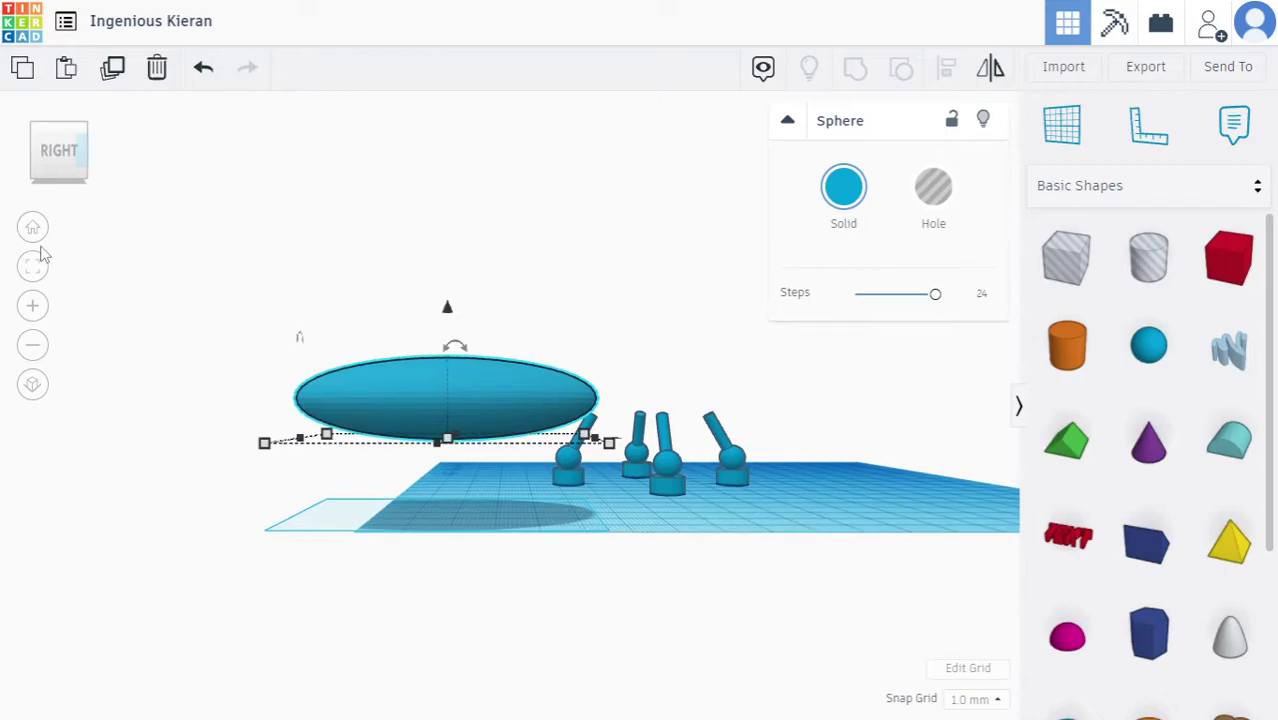
{"action": "left_click", "coordinate": [50, 158]}
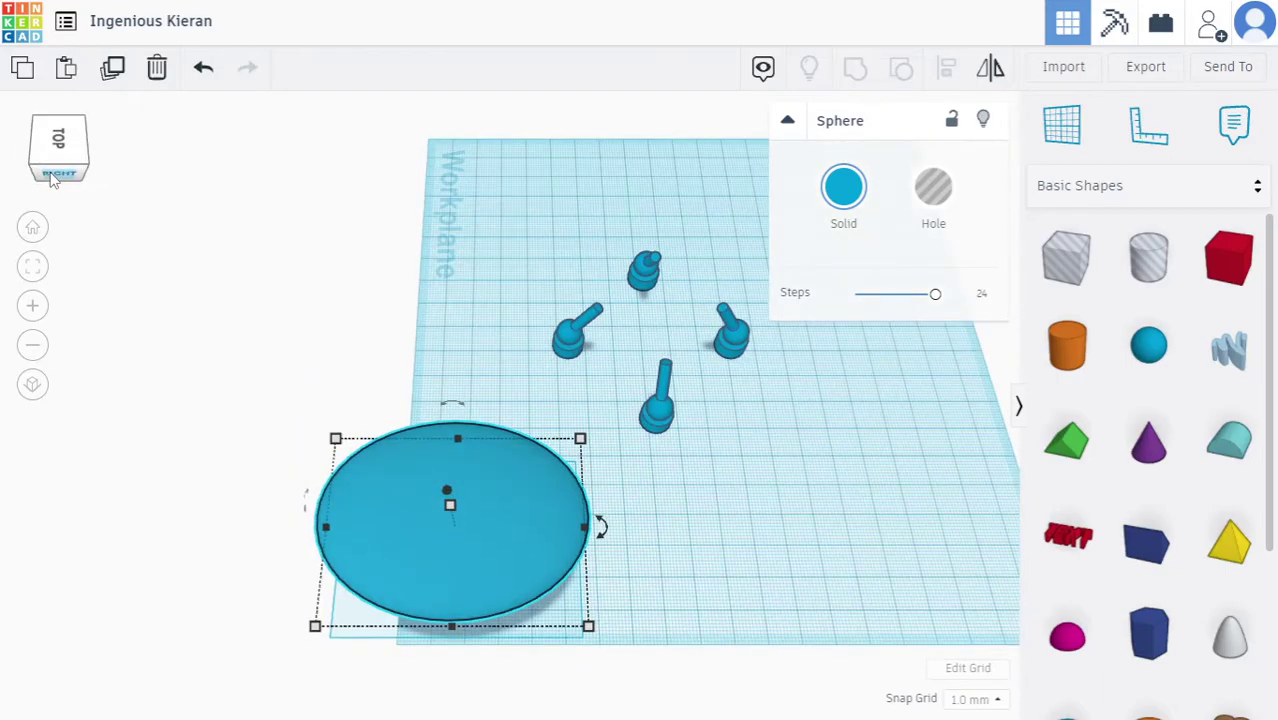
{"action": "left_click", "coordinate": [660, 425]}
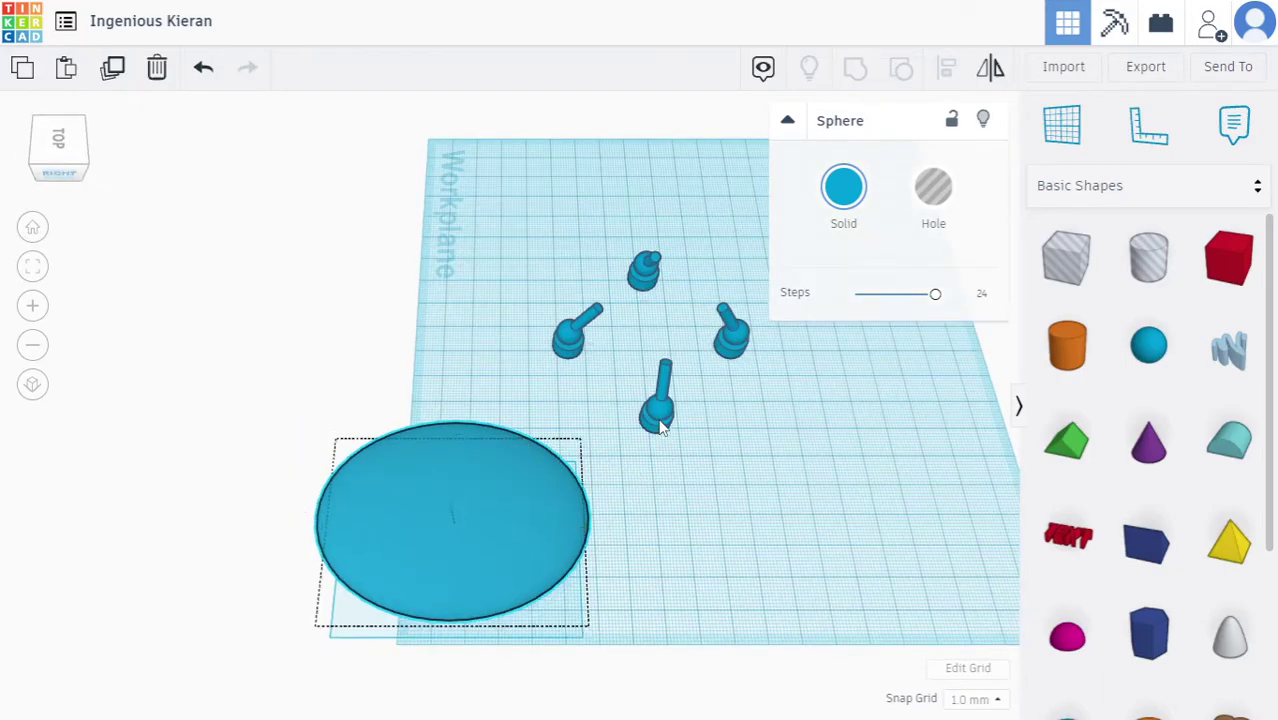
{"action": "left_click", "coordinate": [660, 425], "text": "shift"}
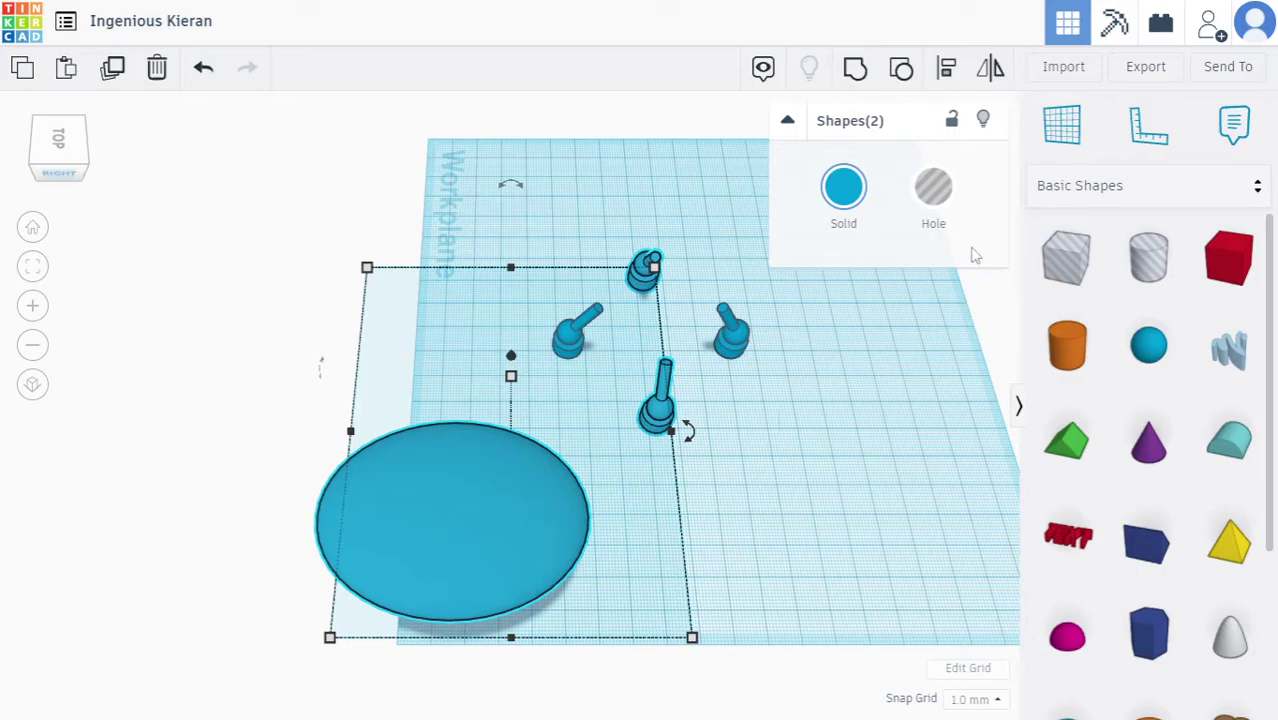
{"action": "left_click", "coordinate": [947, 67]}
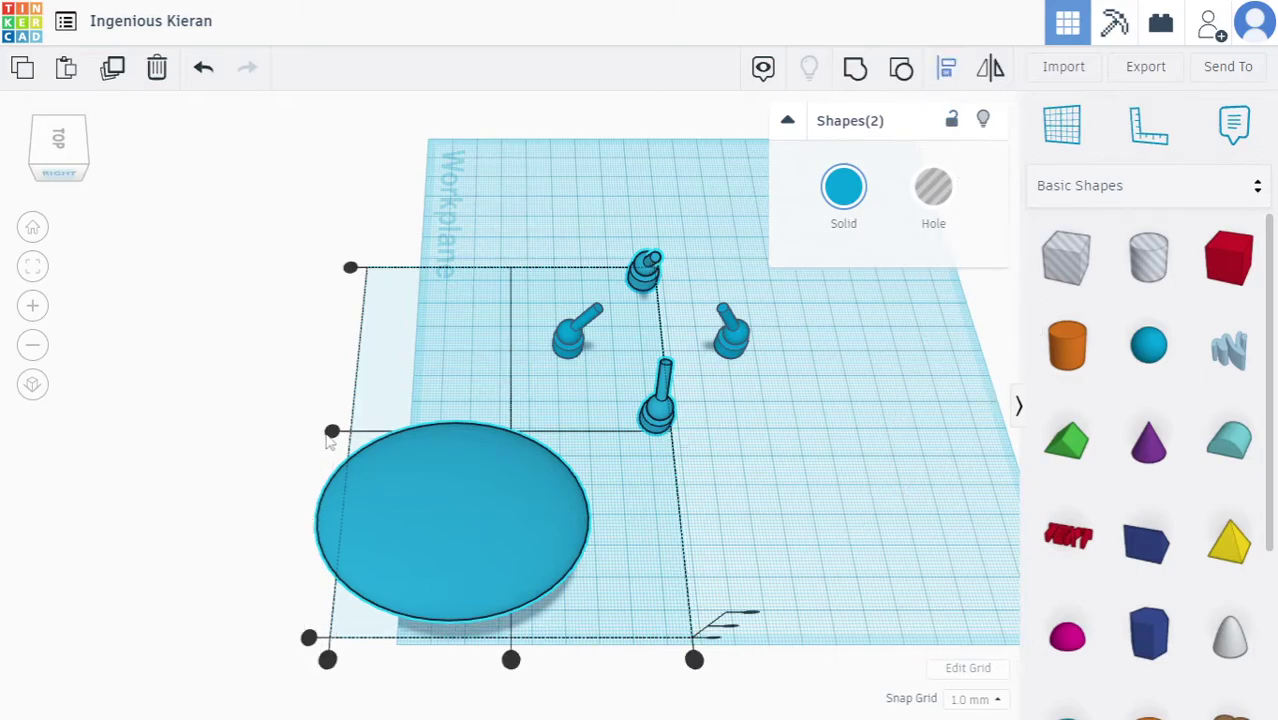
{"action": "mouse_move", "coordinate": [332, 433]}
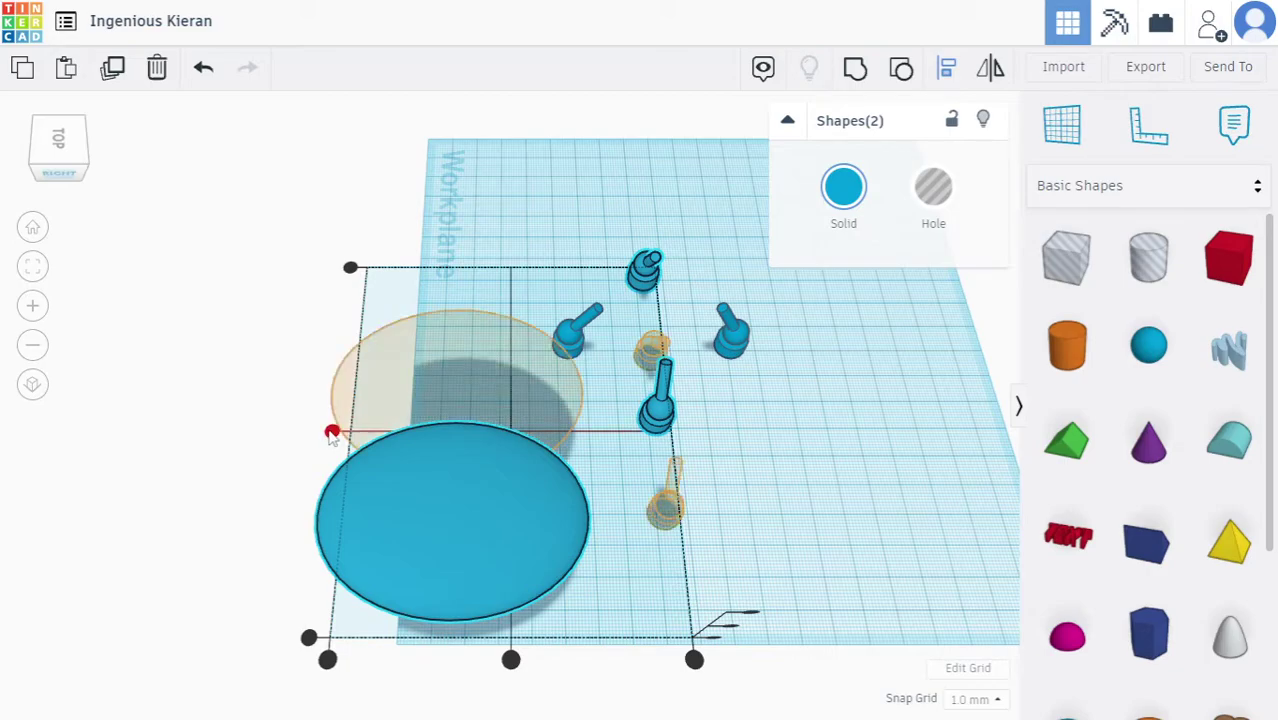
{"action": "left_click", "coordinate": [332, 433]}
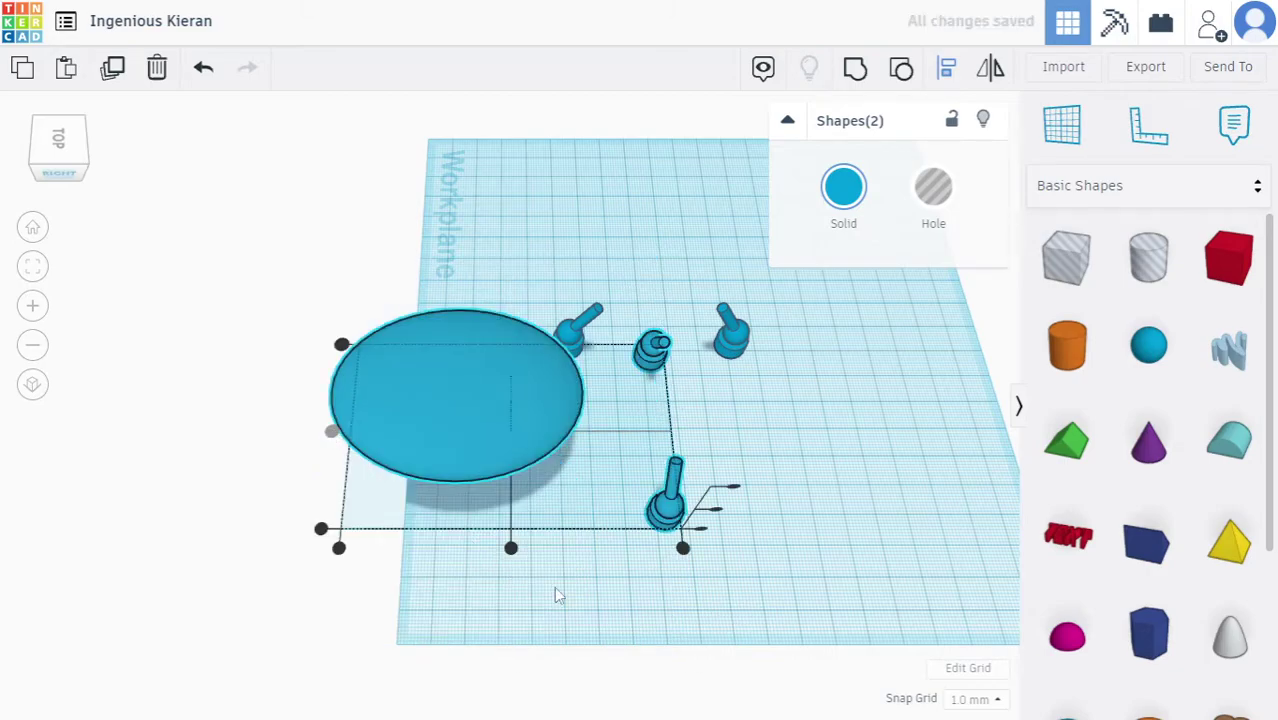
Try centring the stretched sphere and the grouped pair along the workplane's other horizontal direction too, and undo both alignments.
{"action": "mouse_move", "coordinate": [511, 549]}
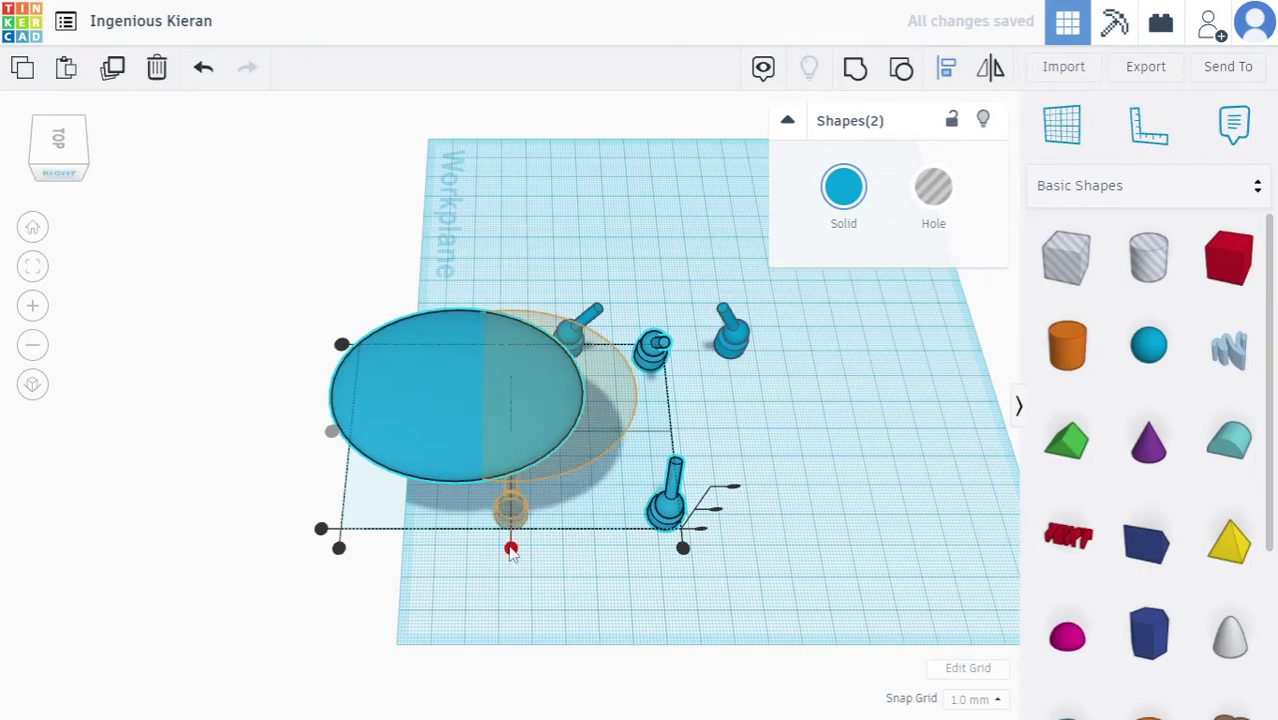
{"action": "left_click", "coordinate": [511, 549]}
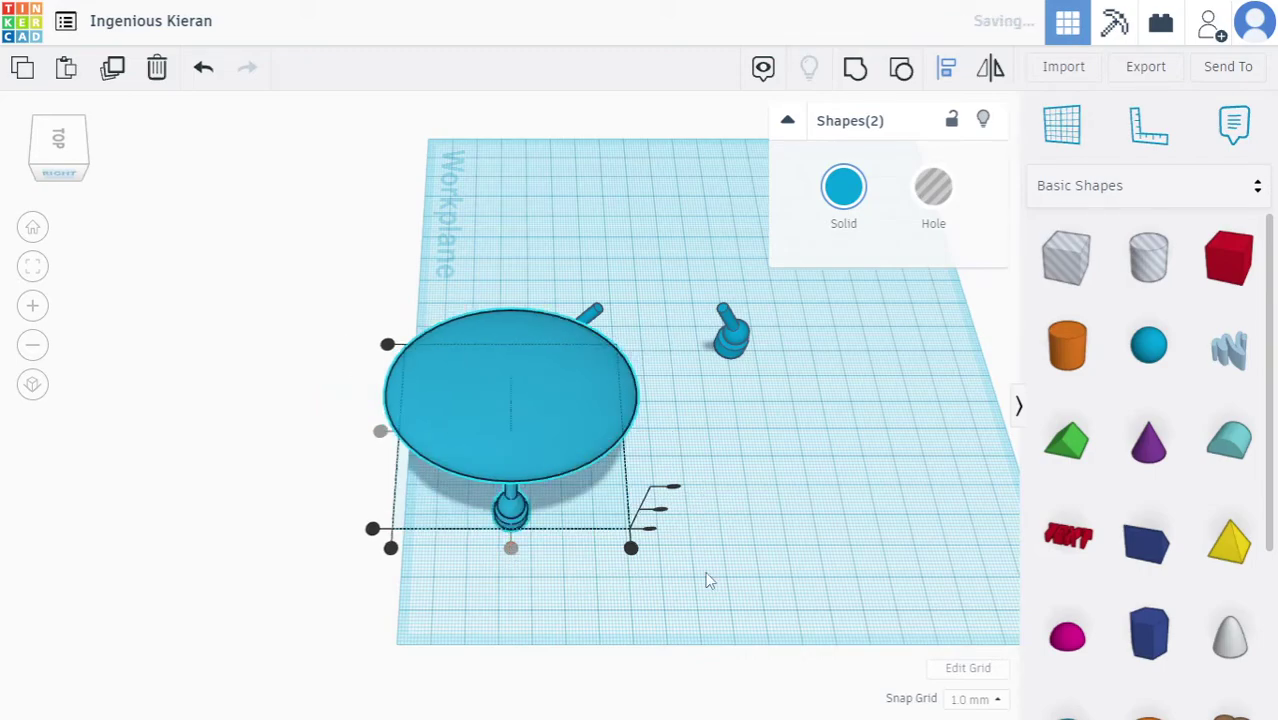
{"action": "left_click", "coordinate": [202, 70]}
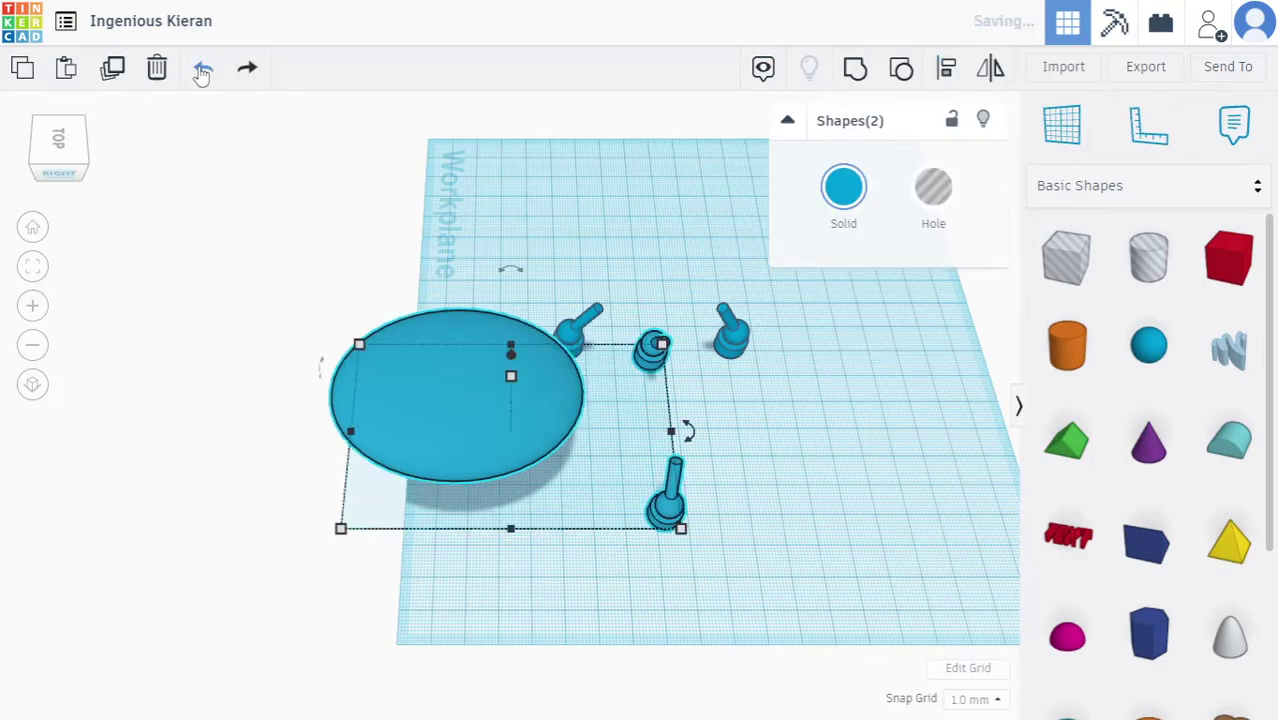
{"action": "left_click", "coordinate": [202, 70]}
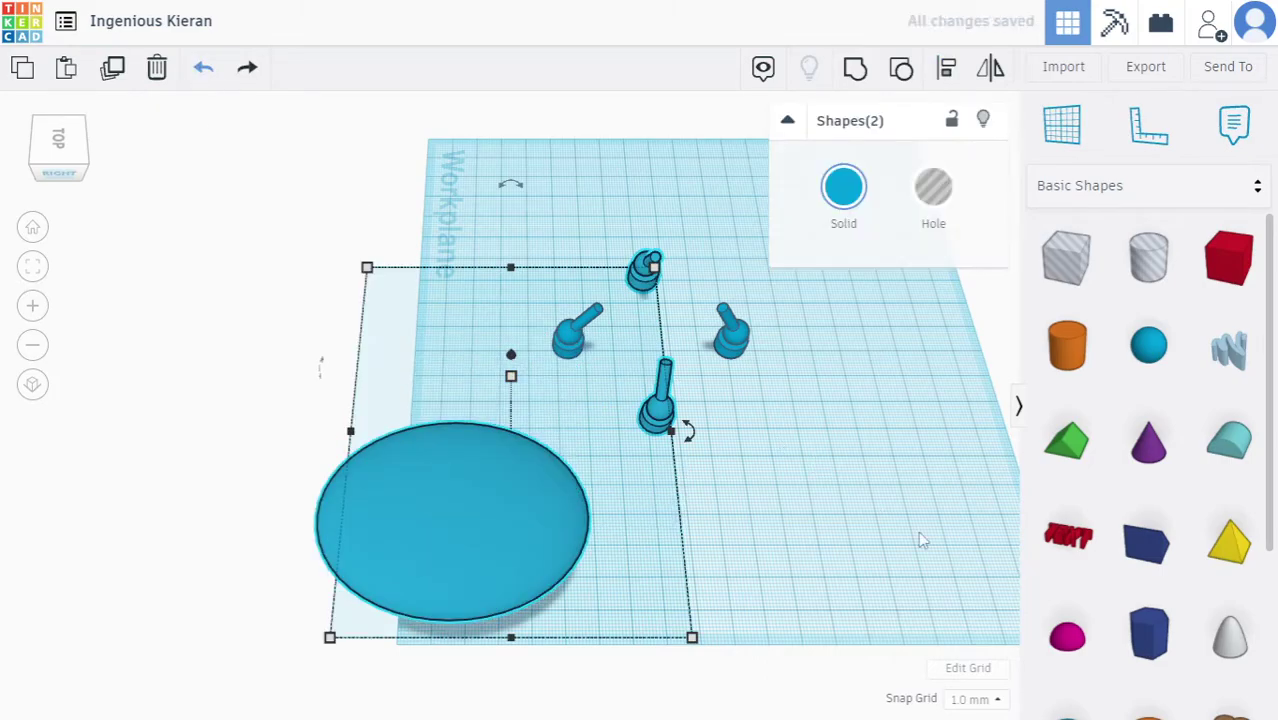
{"action": "left_click", "coordinate": [869, 551]}
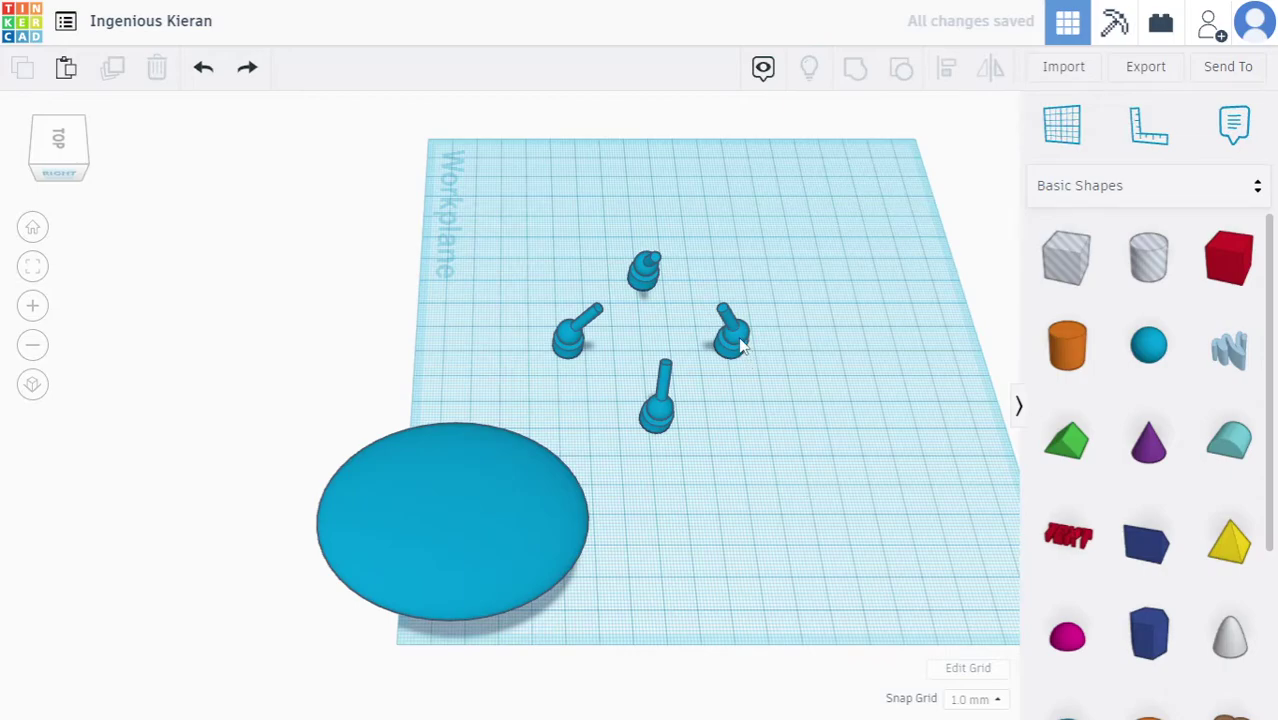
Group the two pairs of arms so that all four arms form one shape, and deselect it.
{"action": "left_click", "coordinate": [570, 335]}
{"action": "left_click", "coordinate": [730, 335], "text": "shift"}
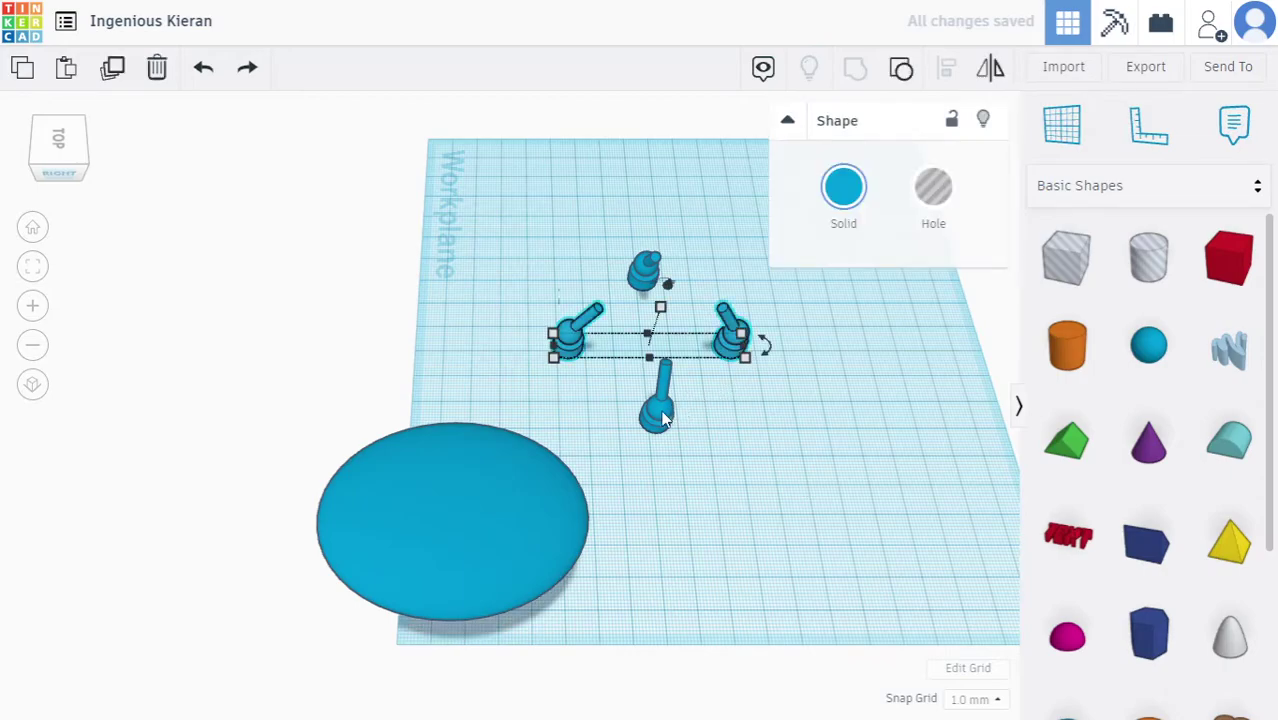
{"action": "left_click", "coordinate": [662, 418], "text": "shift"}
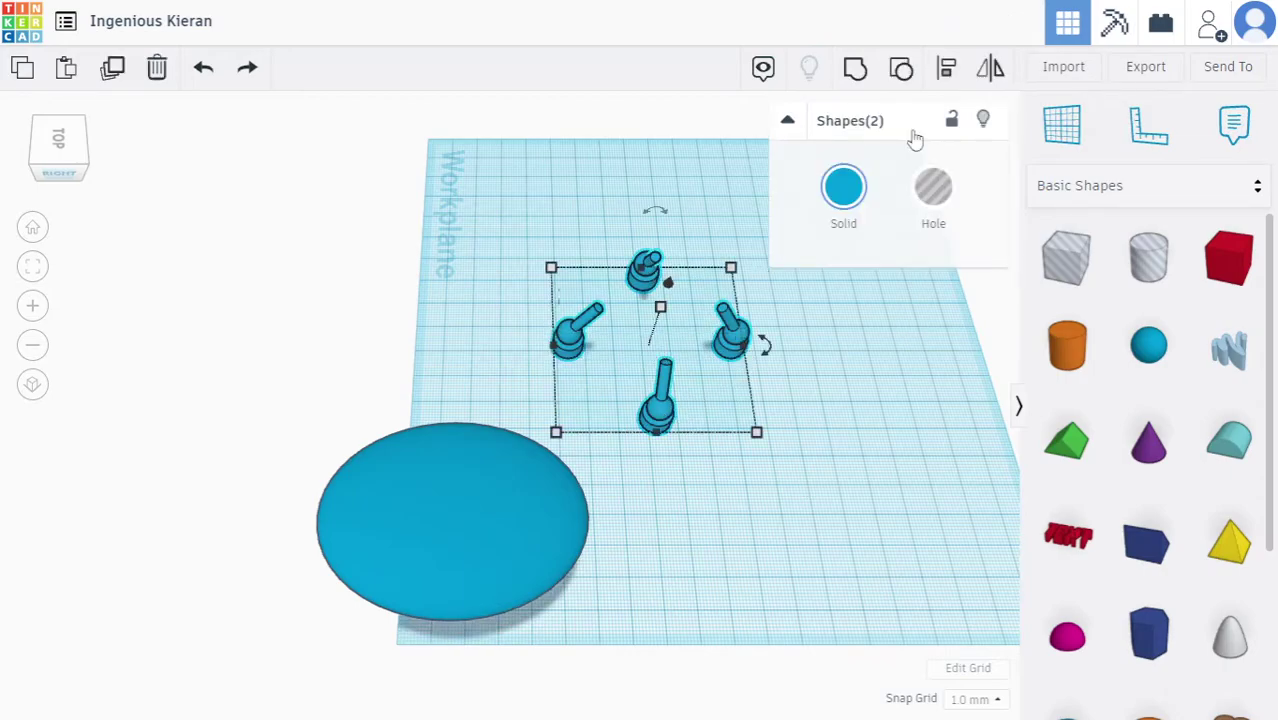
{"action": "left_click", "coordinate": [855, 70]}
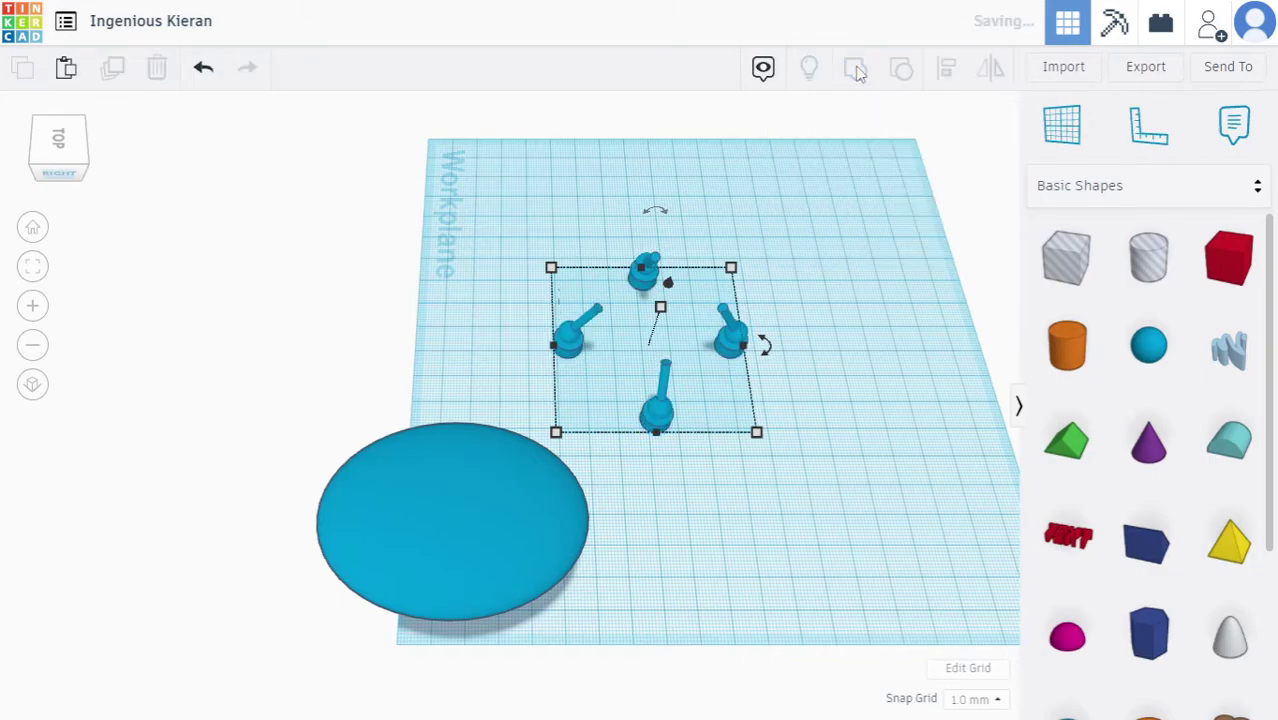
{"action": "left_click", "coordinate": [752, 479]}
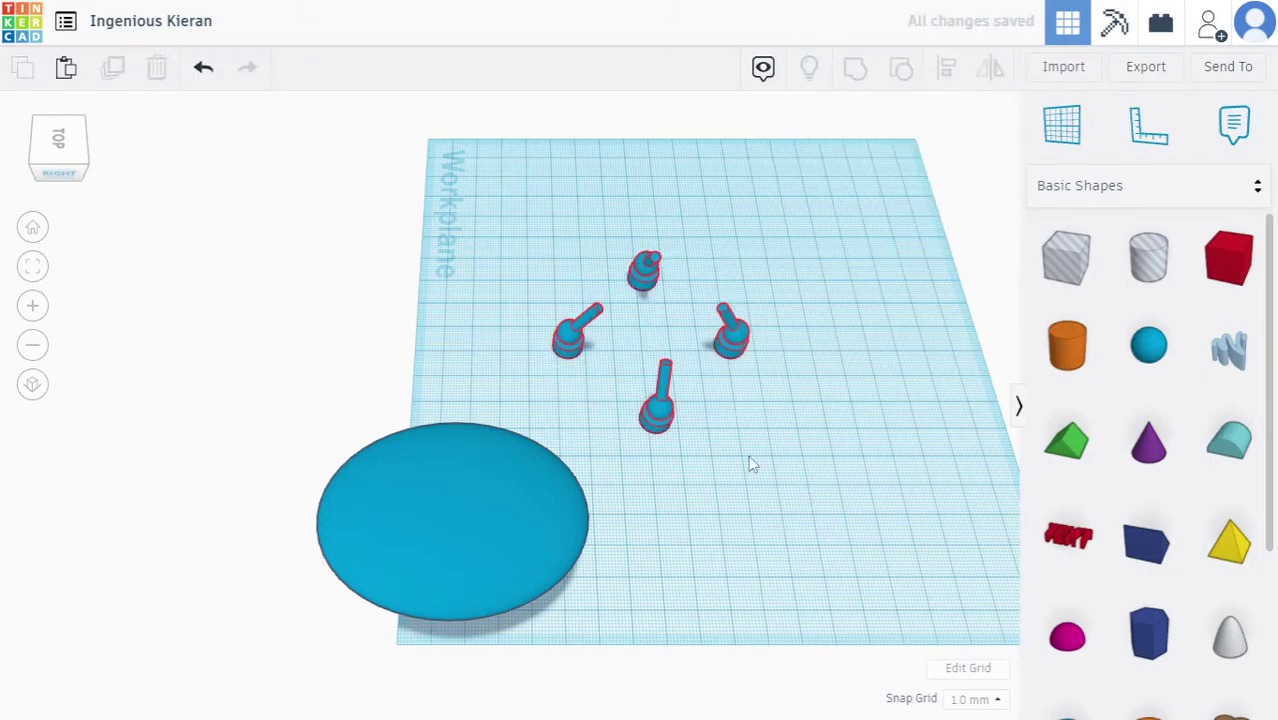
Align the stretched sphere and the four-arm group on their shared centre in both horizontal directions, and check the result from below and behind.
{"action": "left_click", "coordinate": [657, 418]}
{"action": "left_click", "coordinate": [495, 532], "text": "shift"}
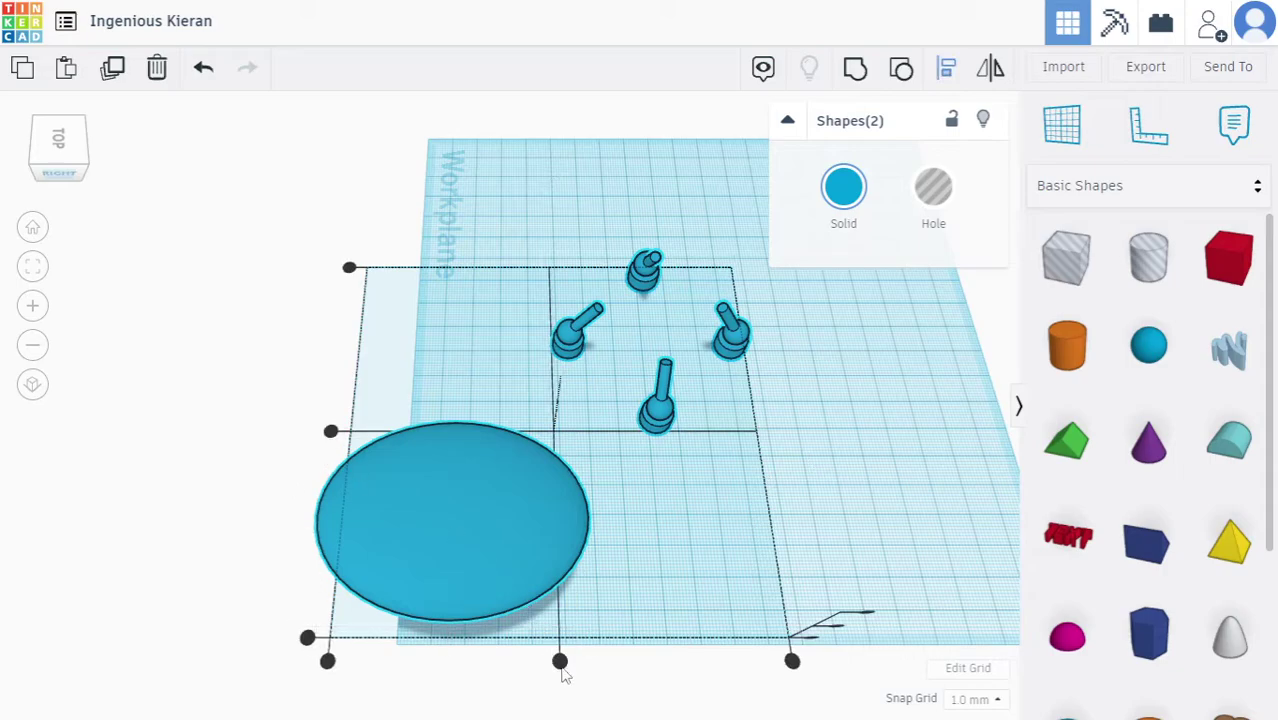
{"action": "left_click", "coordinate": [560, 661]}
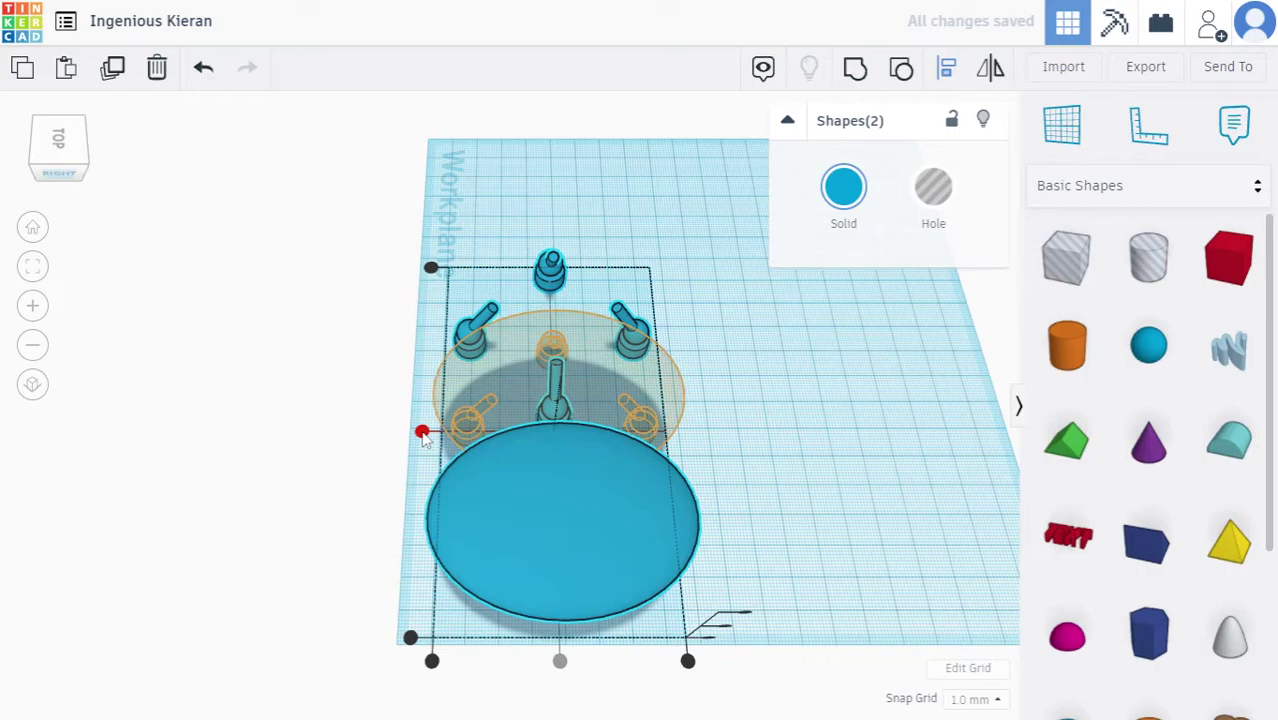
{"action": "left_click", "coordinate": [422, 433]}
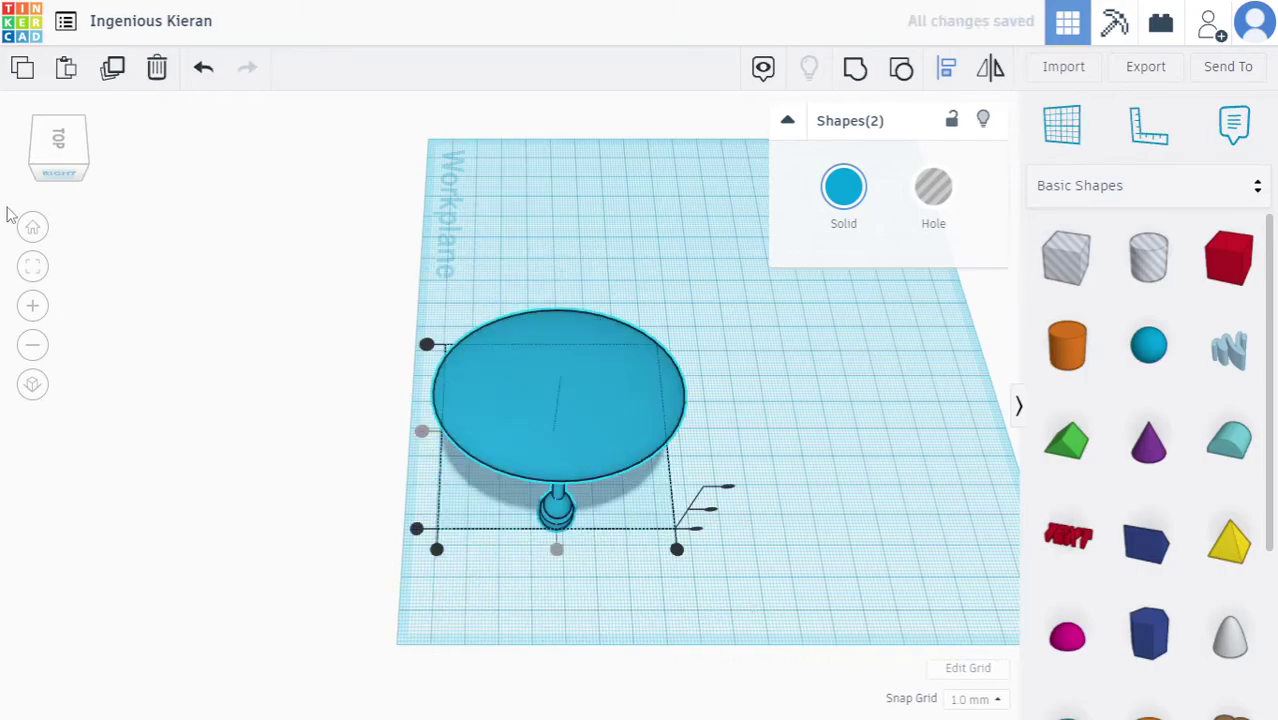
{"action": "left_click", "coordinate": [62, 152]}
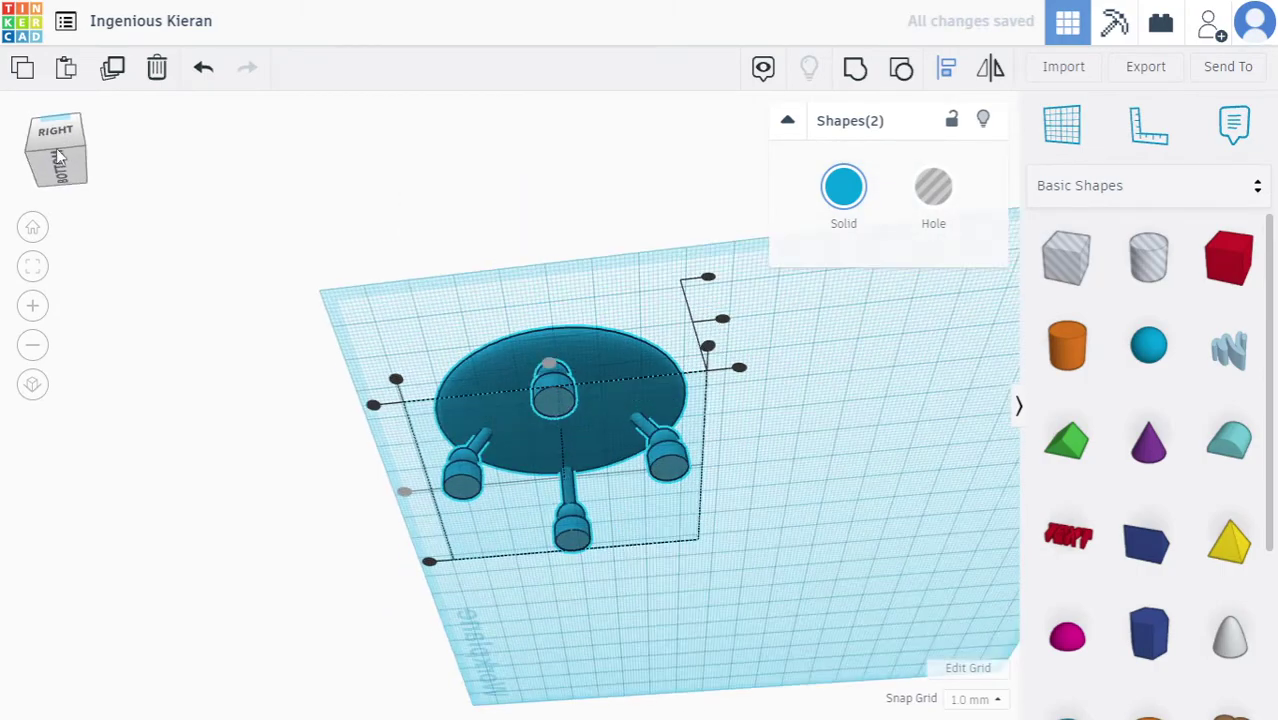
{"action": "left_click", "coordinate": [57, 165]}
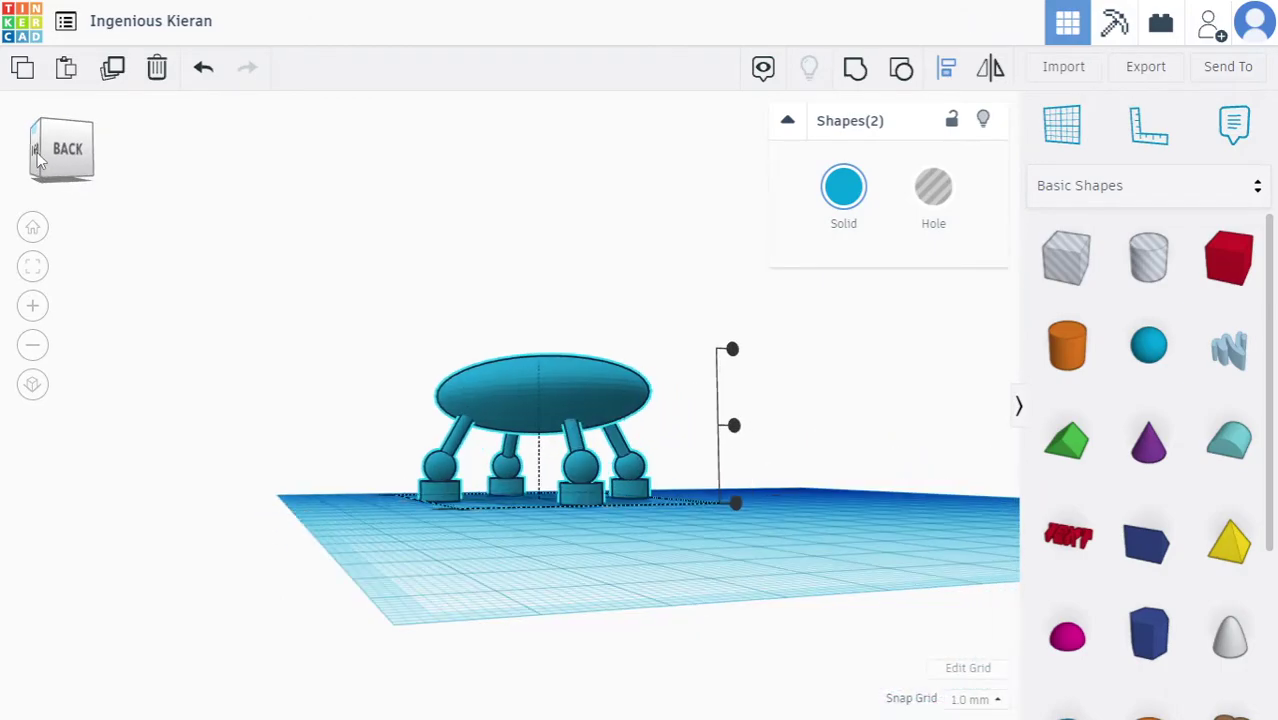
{"action": "left_click", "coordinate": [40, 165]}
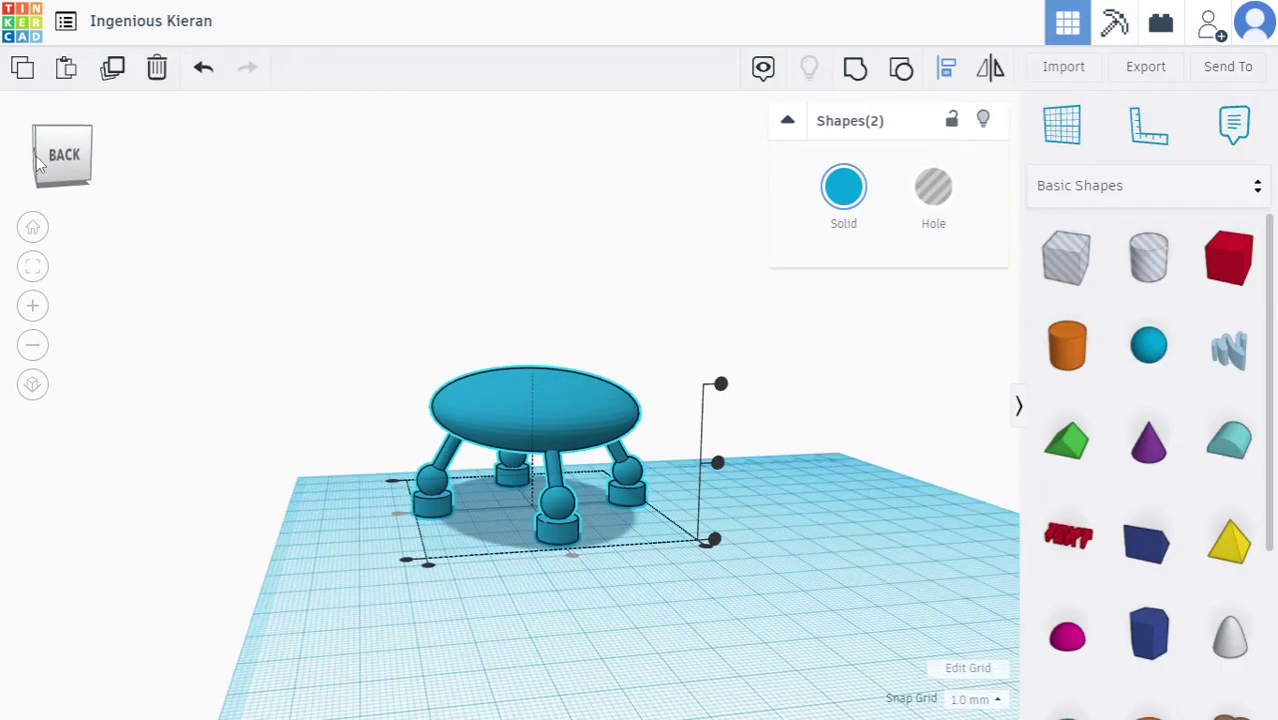
{"action": "left_click", "coordinate": [38, 165]}
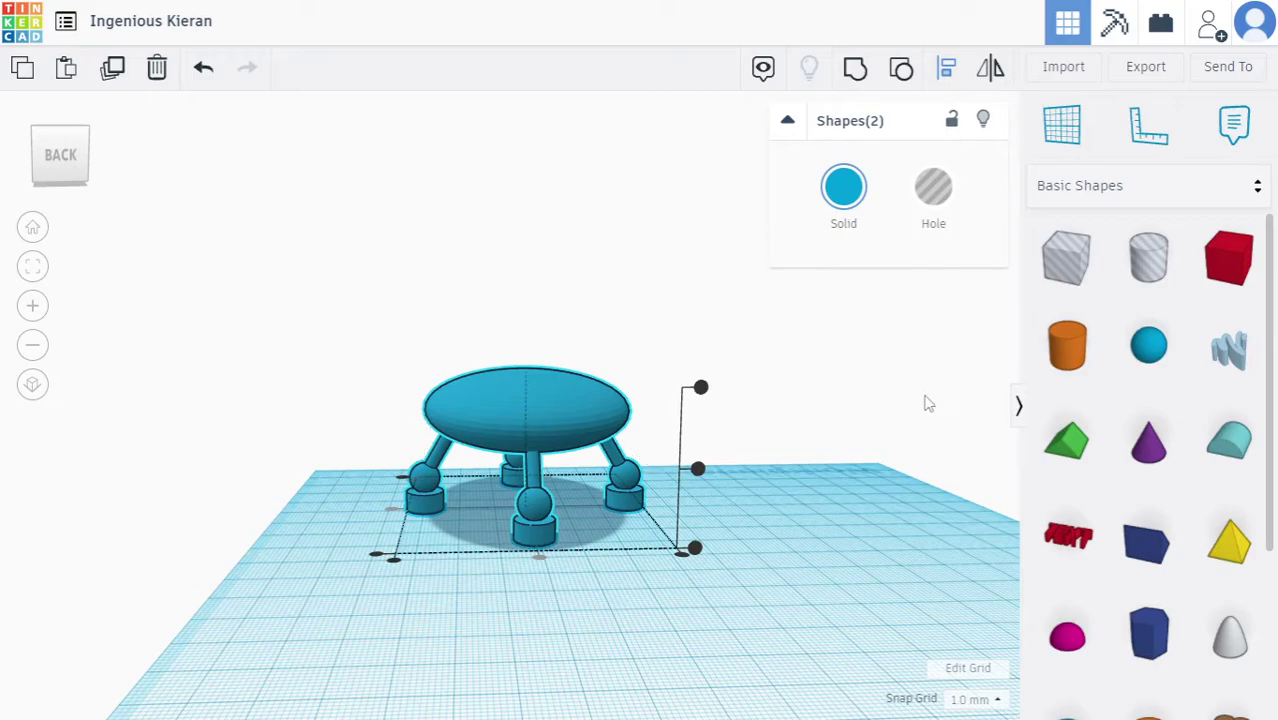
{"action": "left_click", "coordinate": [681, 518]}
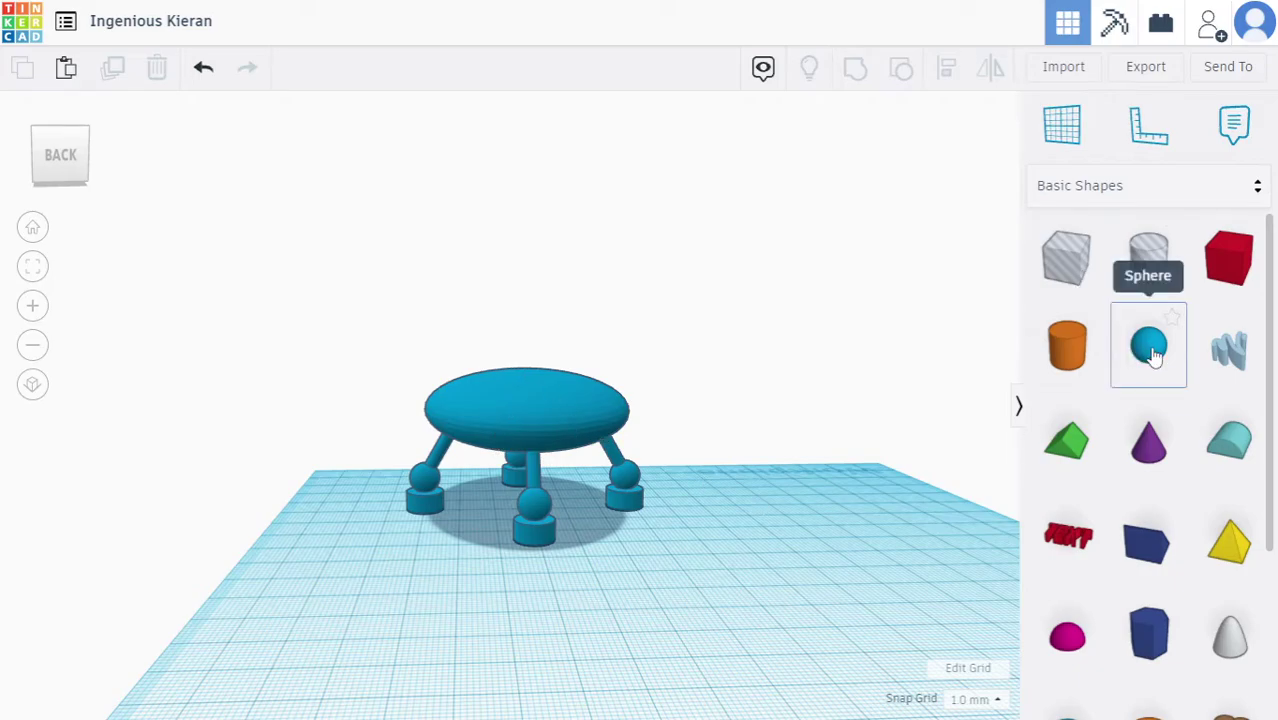
Place a sphere on the workplane beside the model, make it a hole, set its width to 45 mm, enlarge its depth and deselect it.
{"action": "left_click", "coordinate": [823, 568]}
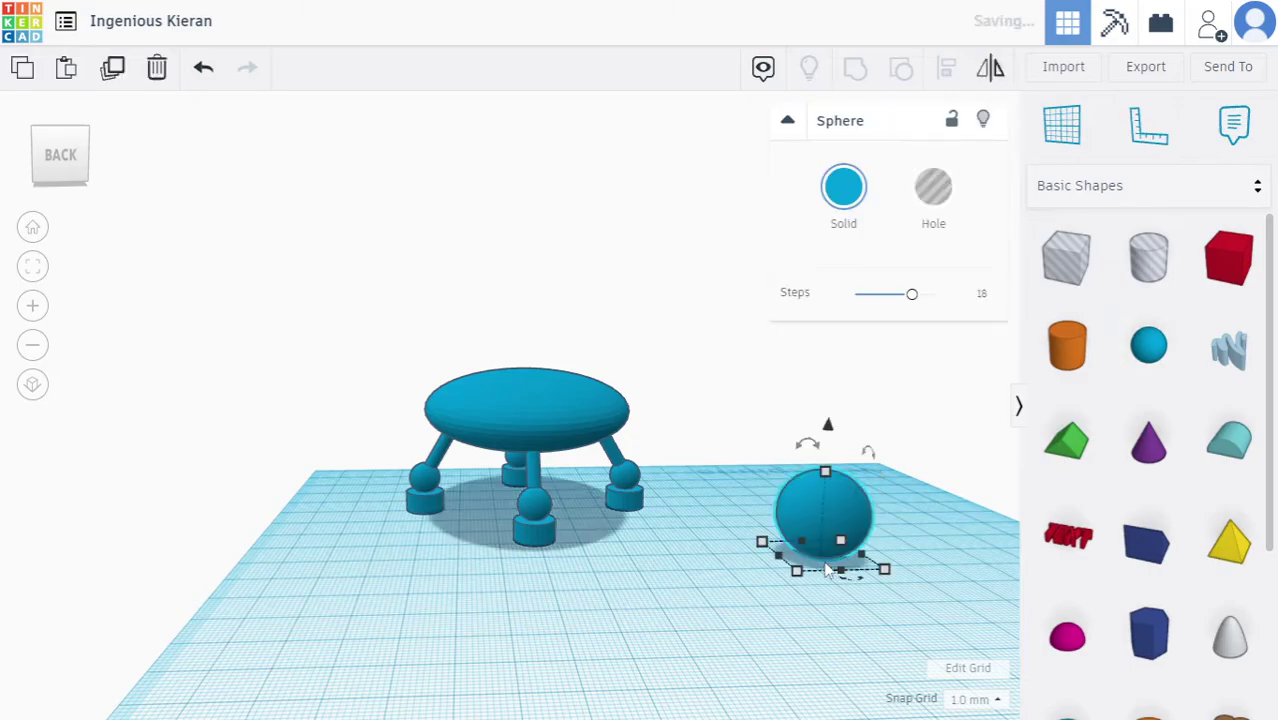
{"action": "left_click", "coordinate": [933, 189]}
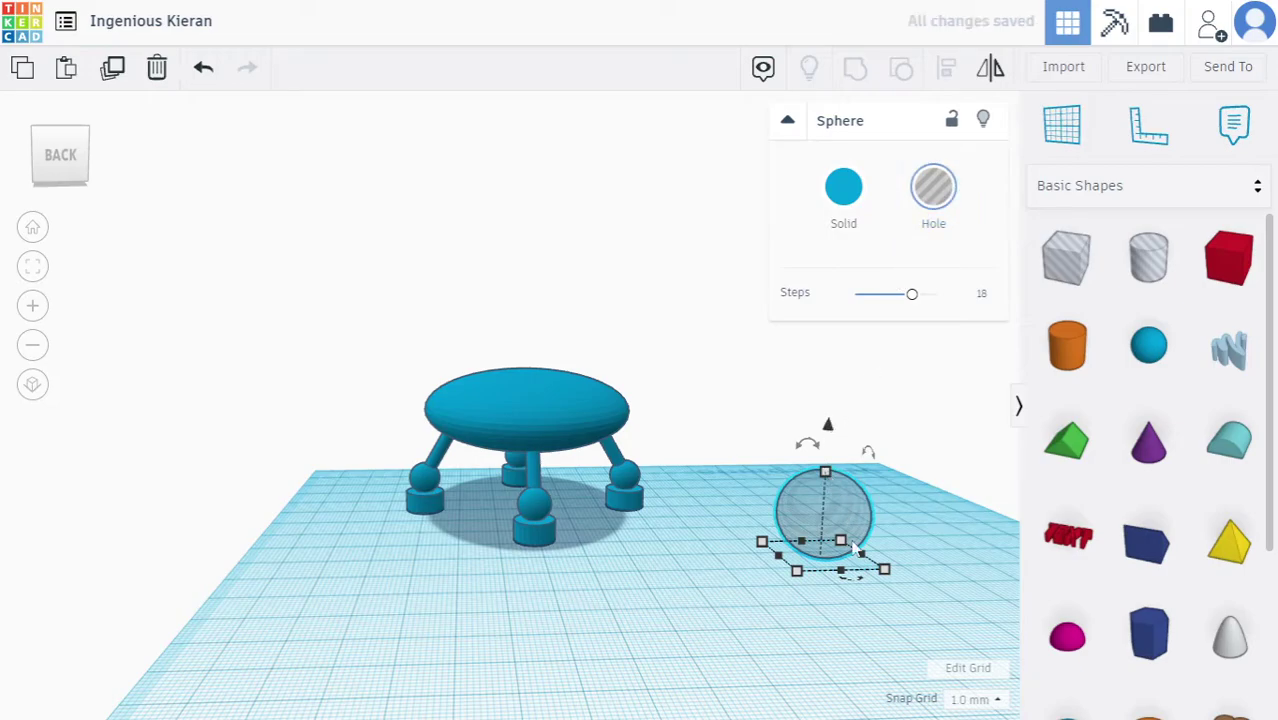
{"action": "mouse_move", "coordinate": [885, 570]}
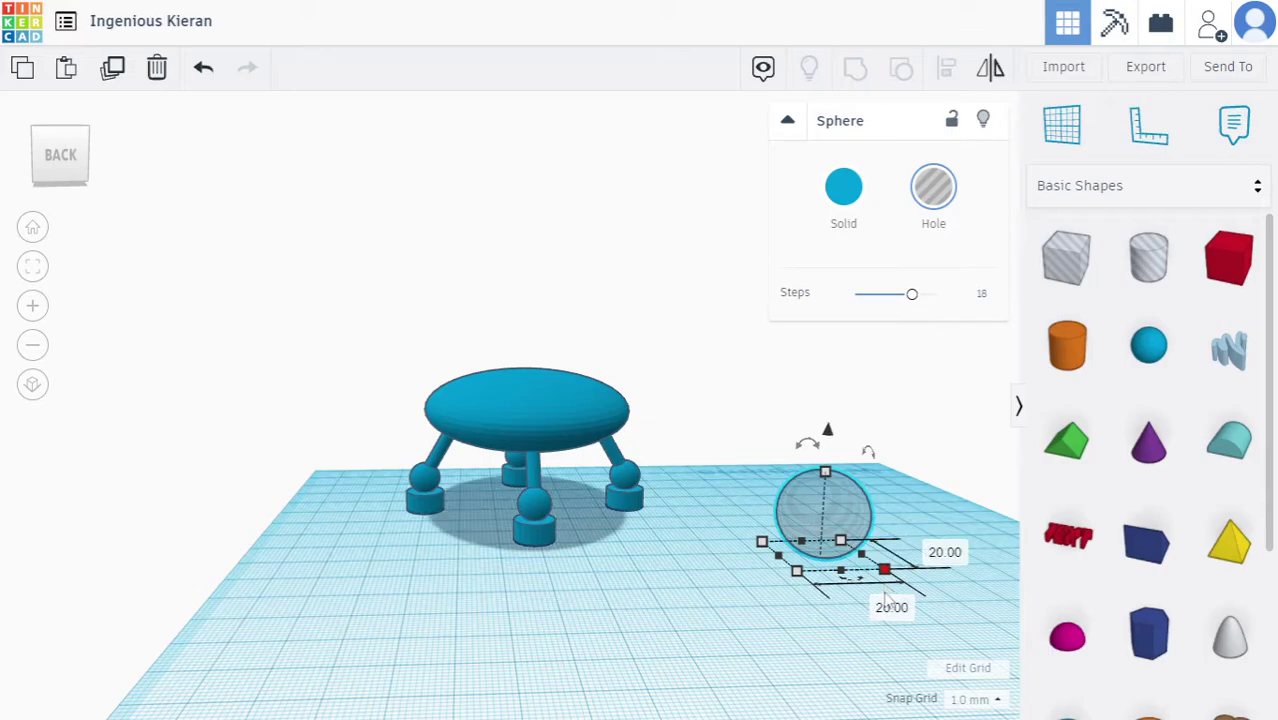
{"action": "left_click", "coordinate": [891, 605]}
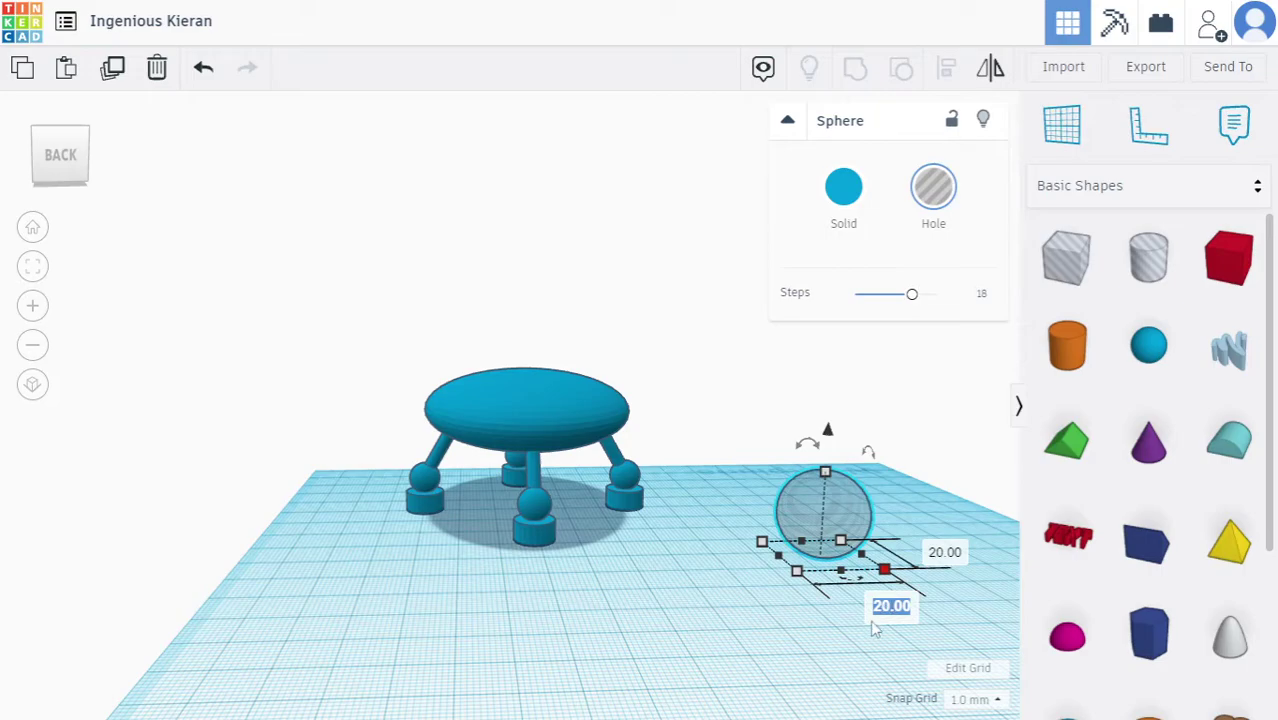
{"action": "type", "text": "45"}
{"action": "key", "text": "Return"}
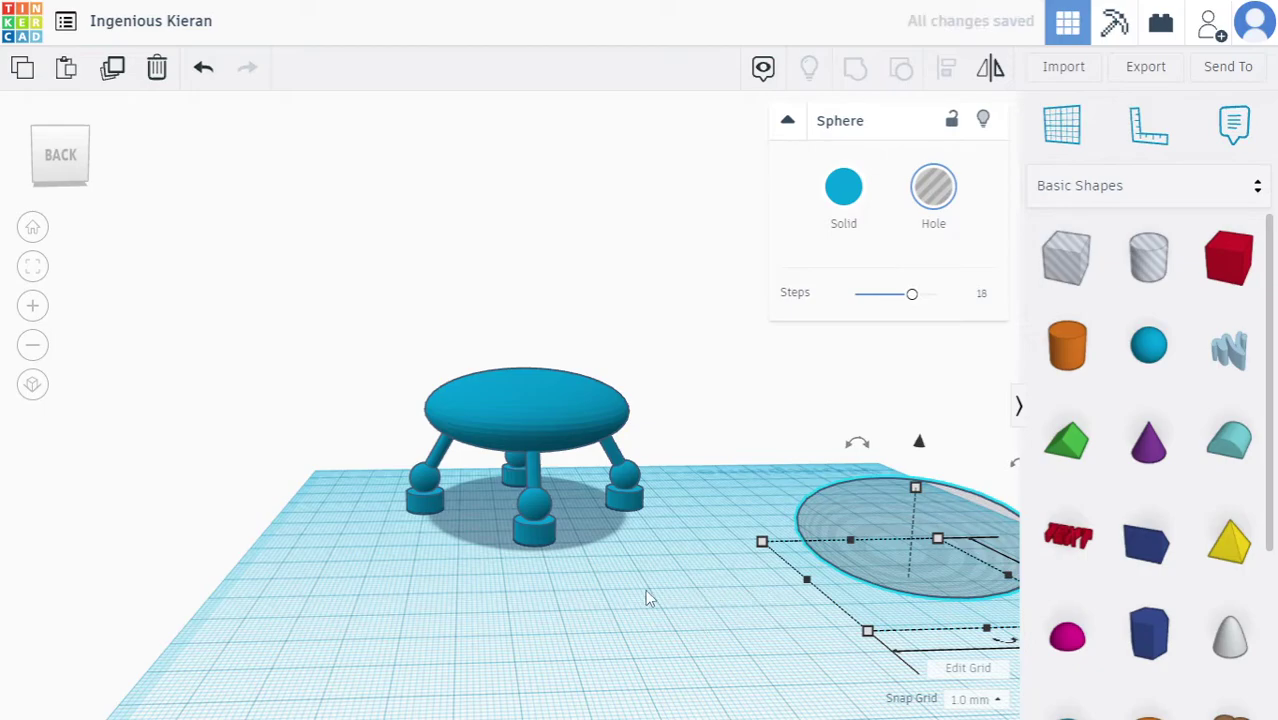
{"action": "scroll", "coordinate": [658, 620], "scroll_direction": "up", "scroll_amount": 3}
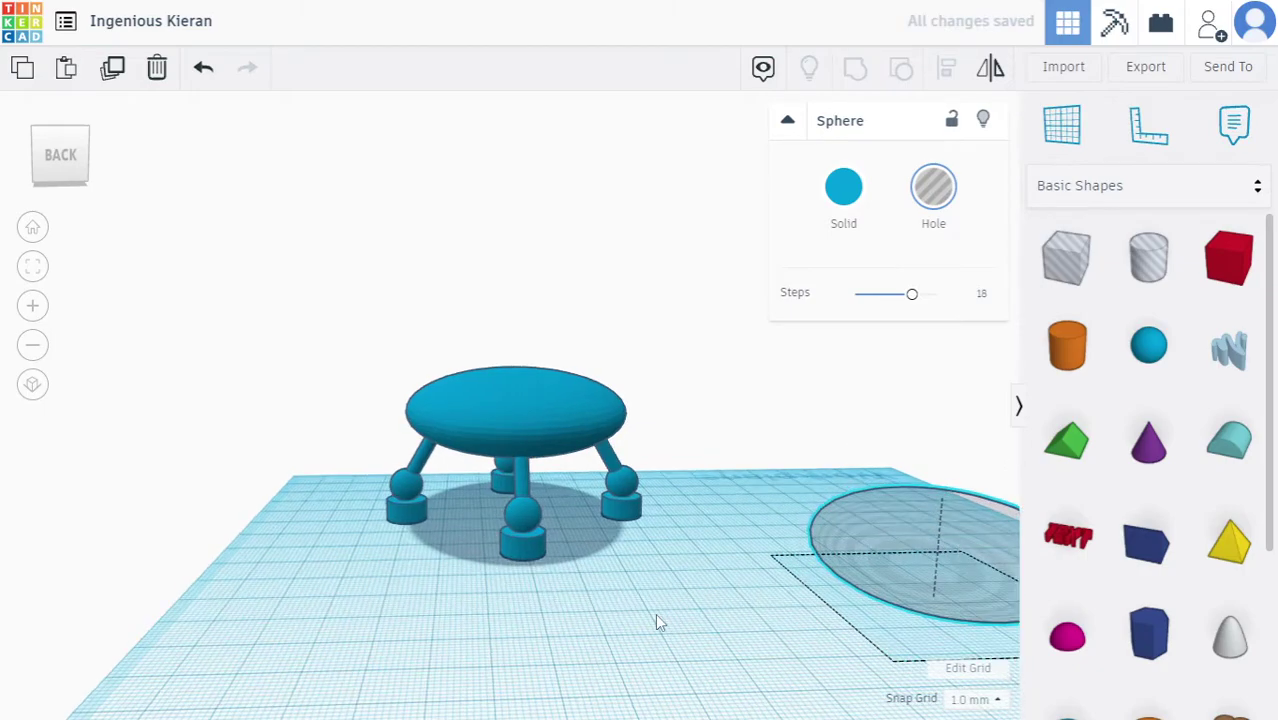
{"action": "scroll", "coordinate": [652, 615], "scroll_direction": "down", "scroll_amount": 5}
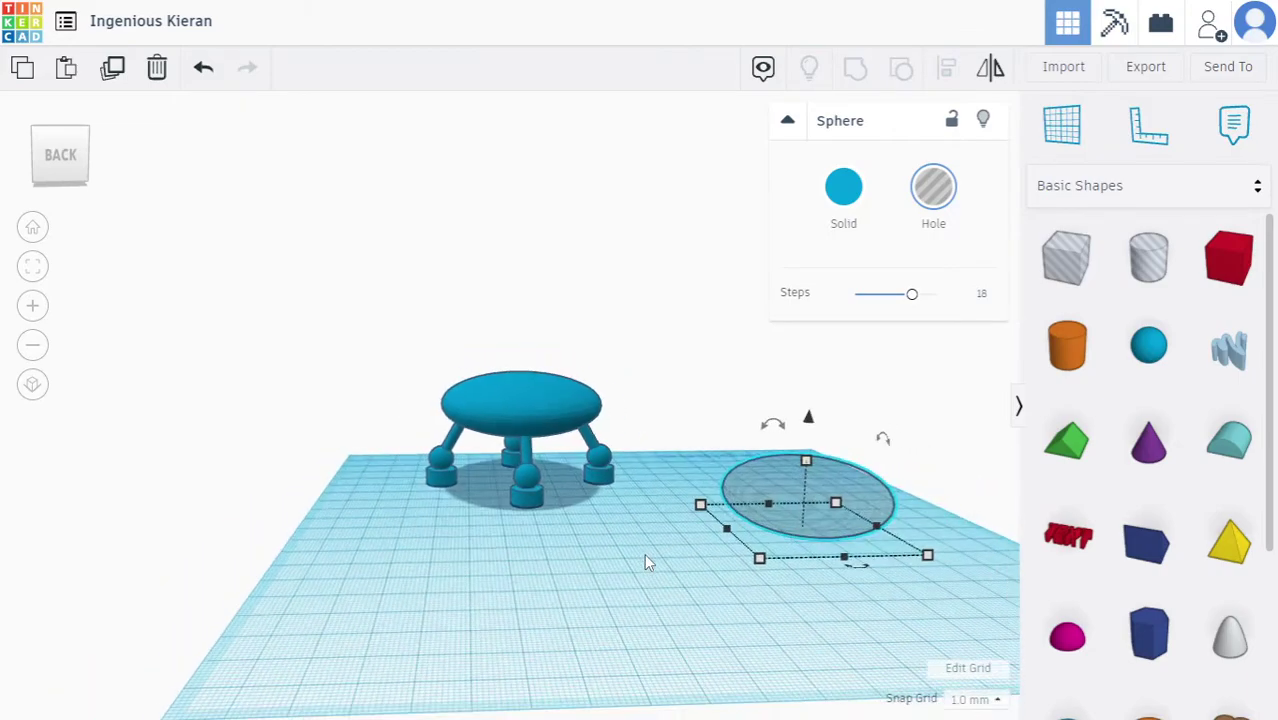
{"action": "scroll", "coordinate": [541, 557], "scroll_direction": "down", "scroll_amount": 1}
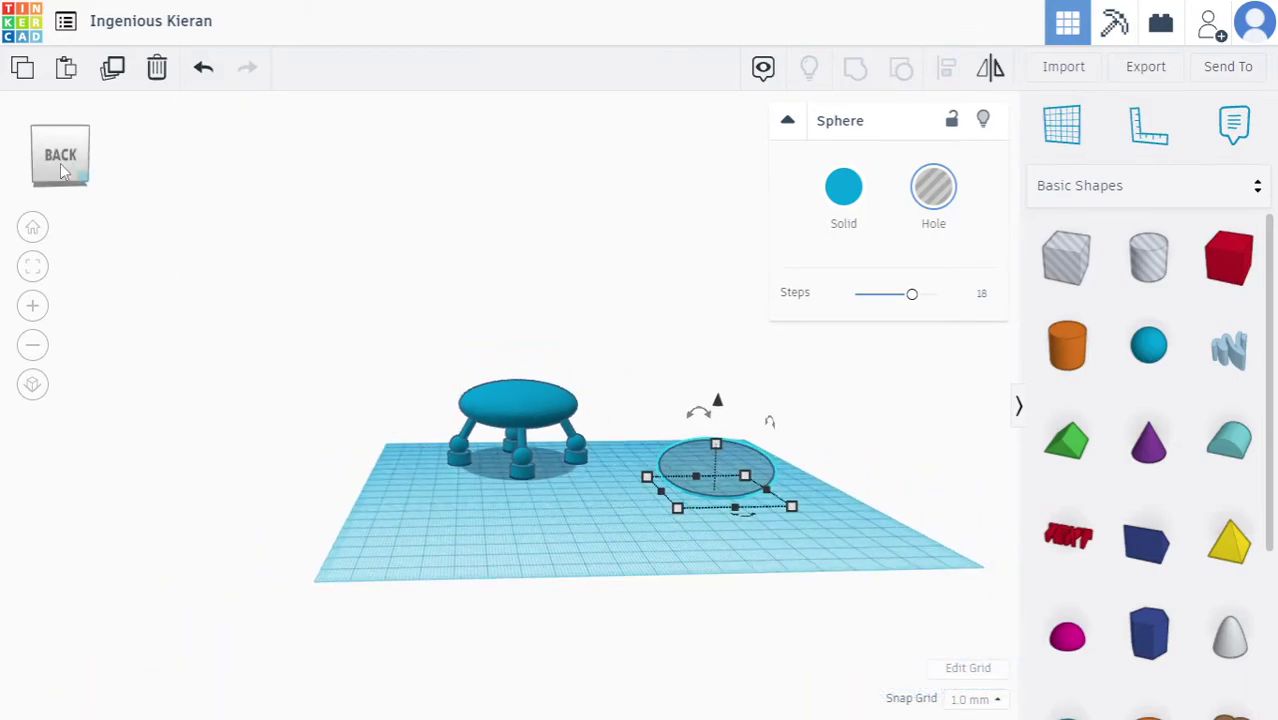
{"action": "left_click_drag", "start_coordinate": [65, 170], "coordinate": [28, 172]}
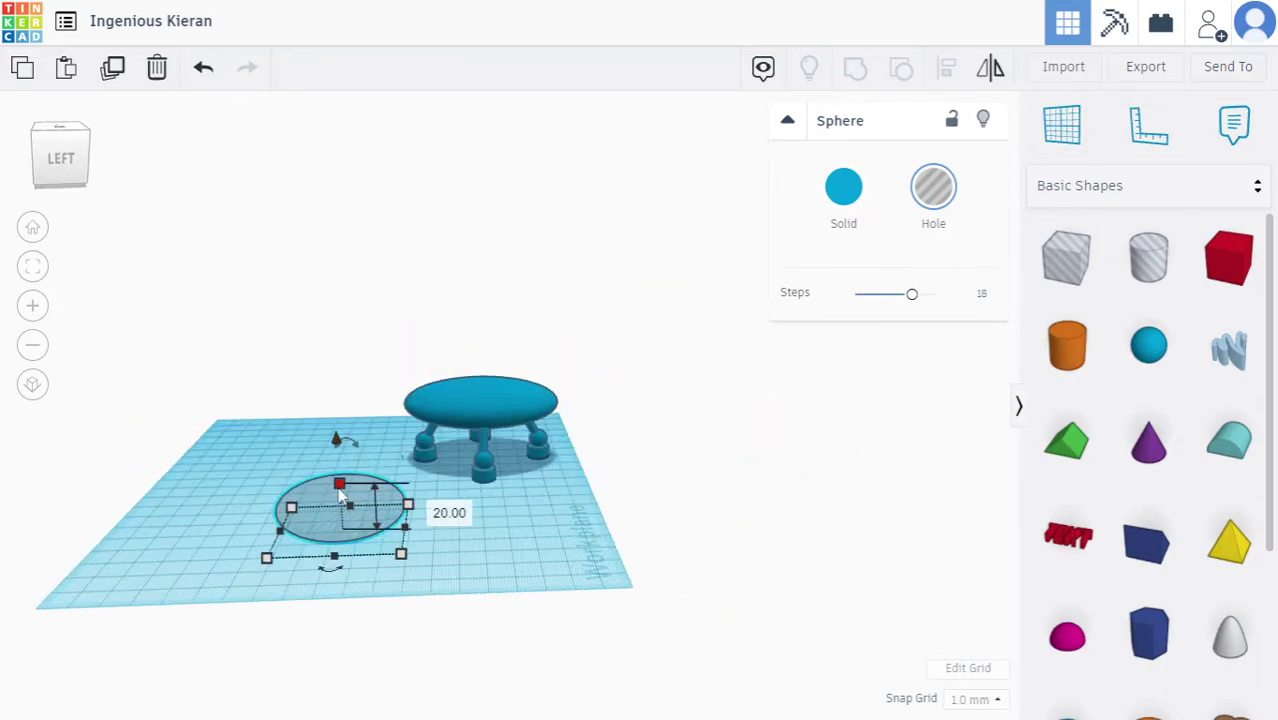
{"action": "left_click", "coordinate": [493, 560]}
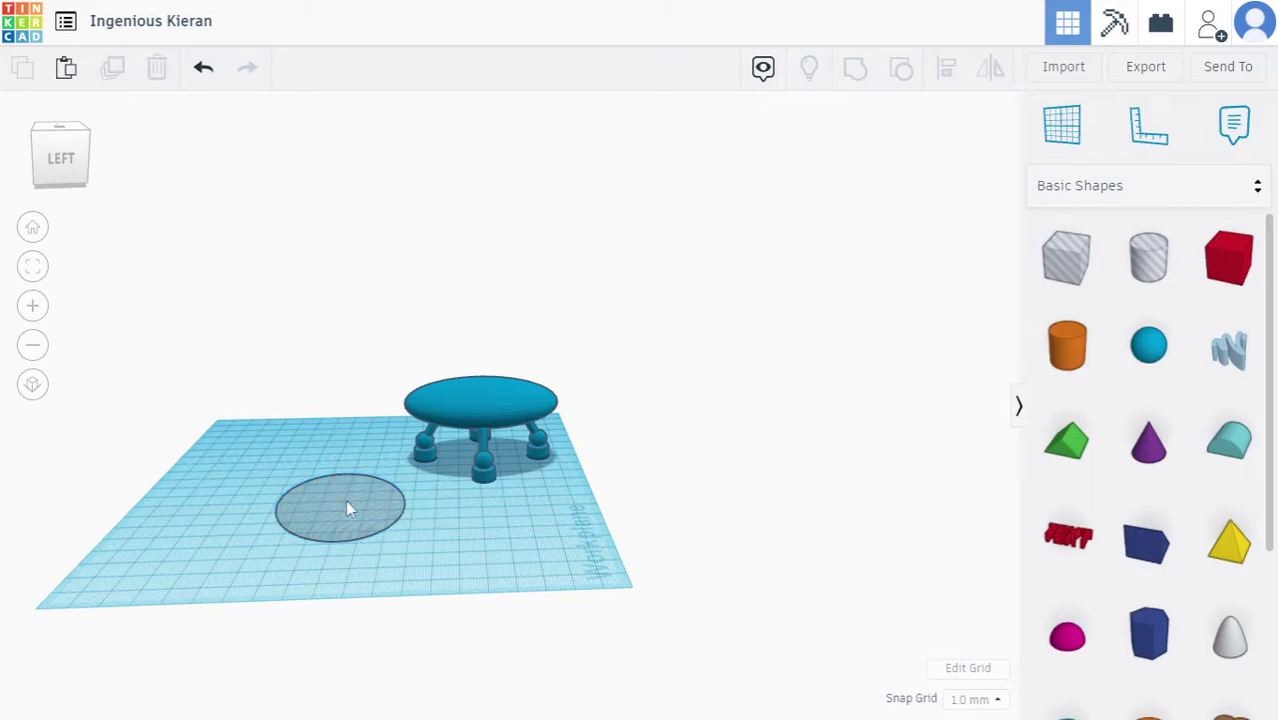